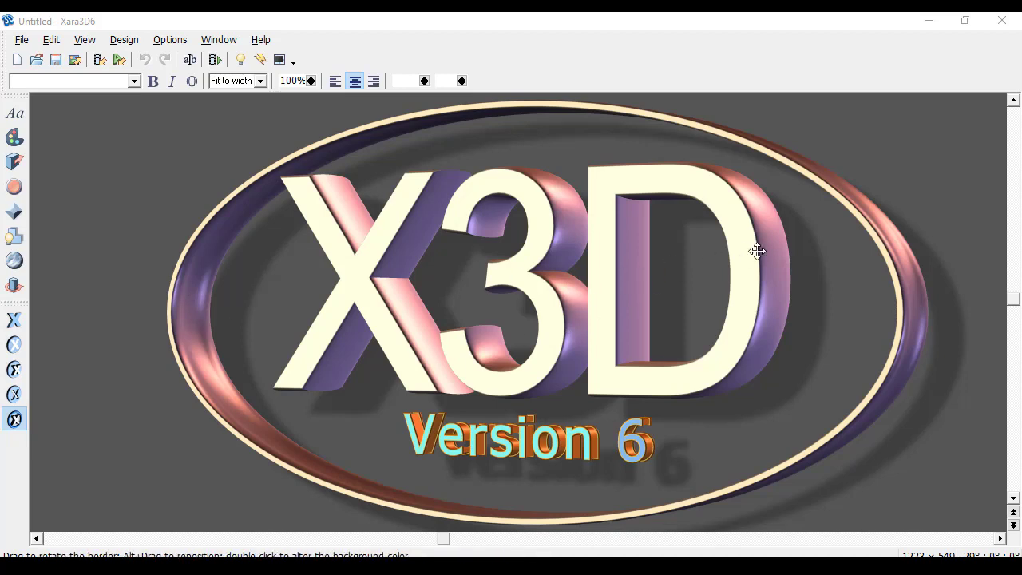
- Open the background colour options and make the X3D Version 6 title plain text without its oval border
{"action": "double_click", "coordinate": [939, 150]}
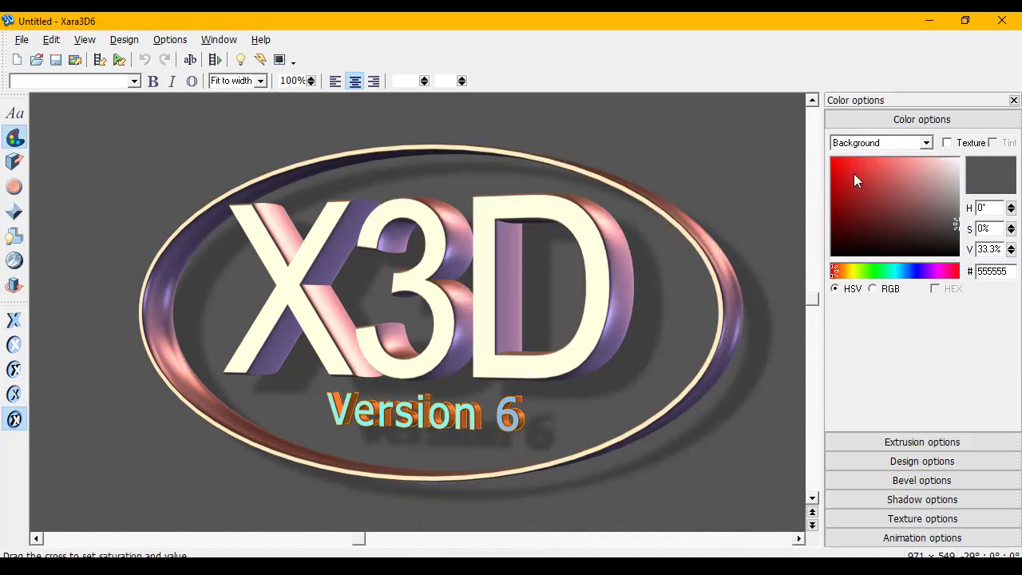
{"action": "left_click", "coordinate": [15, 320]}
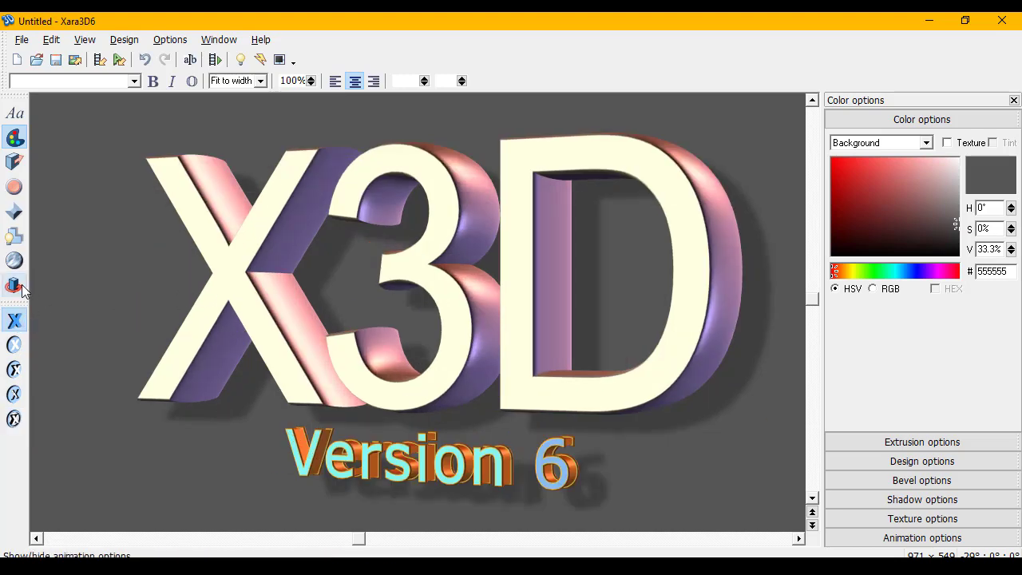
- Replace the X3D Version 6 text with the single letter H
{"action": "left_click", "coordinate": [15, 113]}
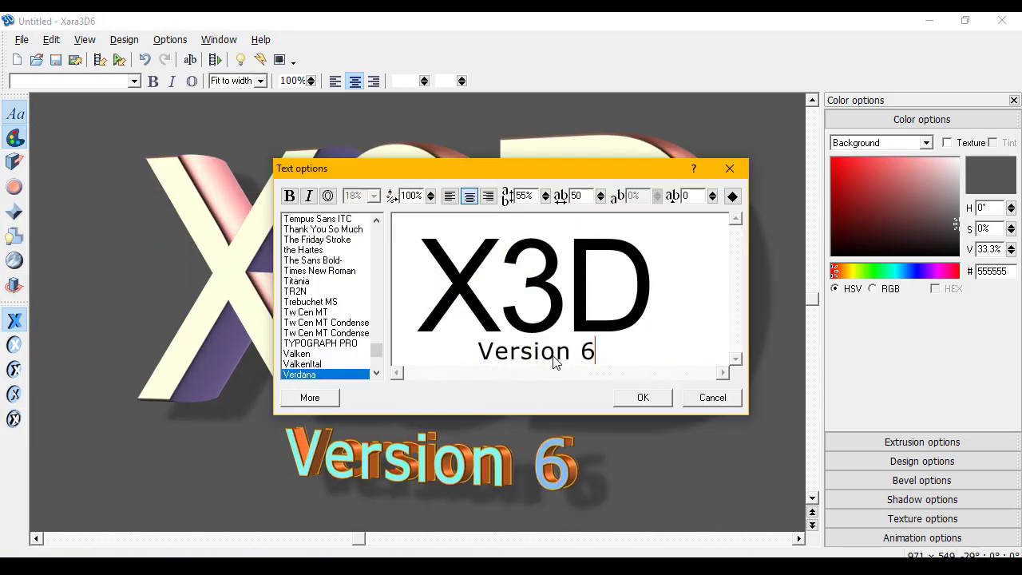
{"action": "key", "text": "BackSpace"}
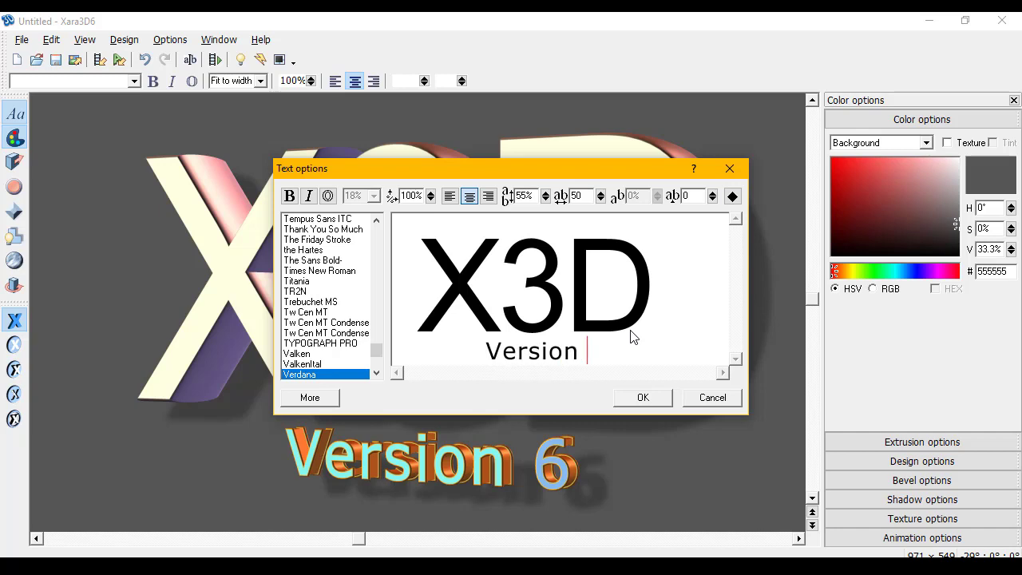
{"action": "key", "text": "BackSpace"}
{"action": "key", "text": "BackSpace"}
{"action": "key", "text": "BackSpace"}
{"action": "key", "text": "BackSpace"}
{"action": "key", "text": "BackSpace"}
{"action": "key", "text": "BackSpace"}
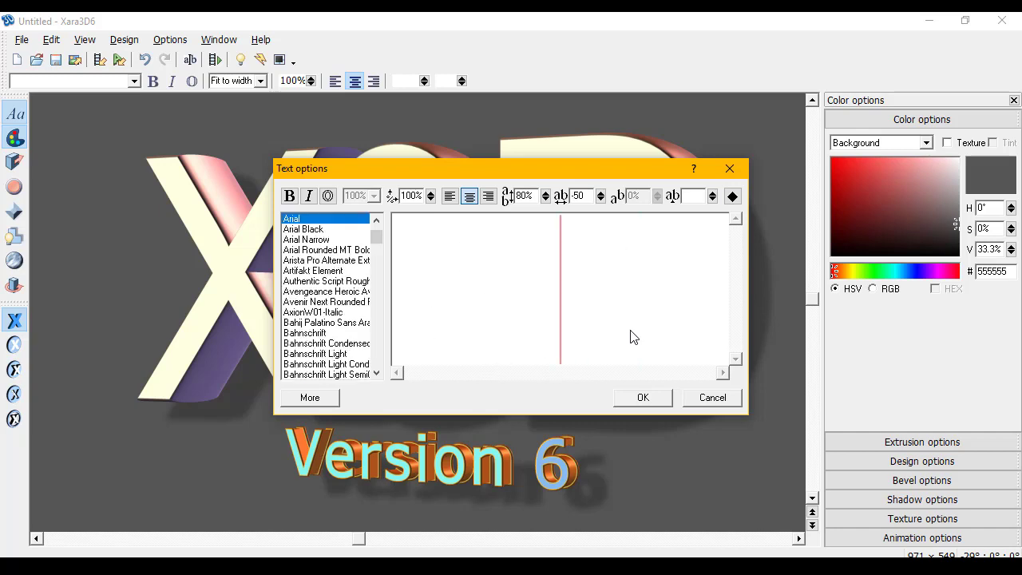
{"action": "type", "text": "H"}
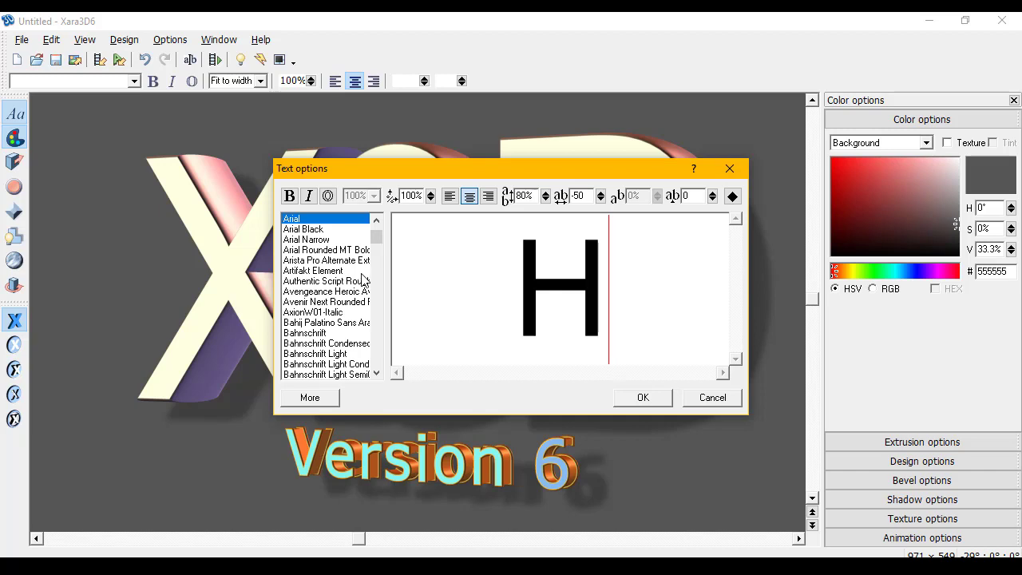
{"action": "type", "text": "A"}
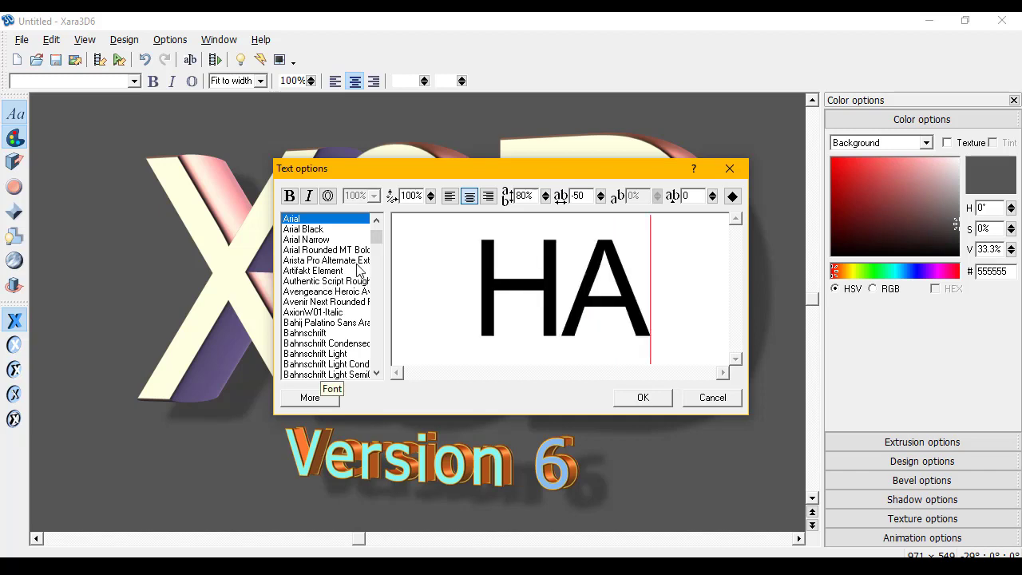
{"action": "type", "text": "N"}
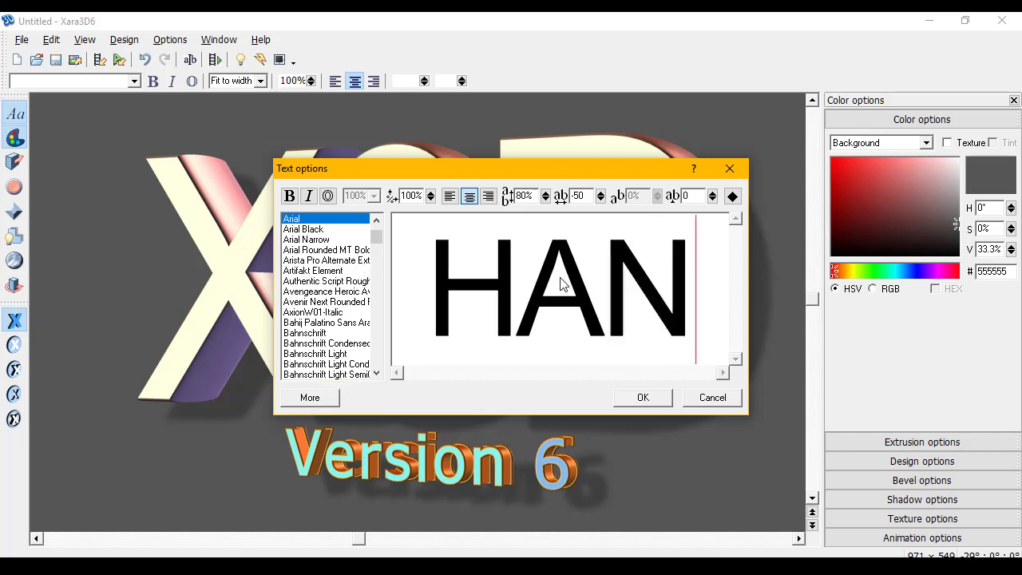
{"action": "key", "text": "BackSpace"}
{"action": "key", "text": "BackSpace"}
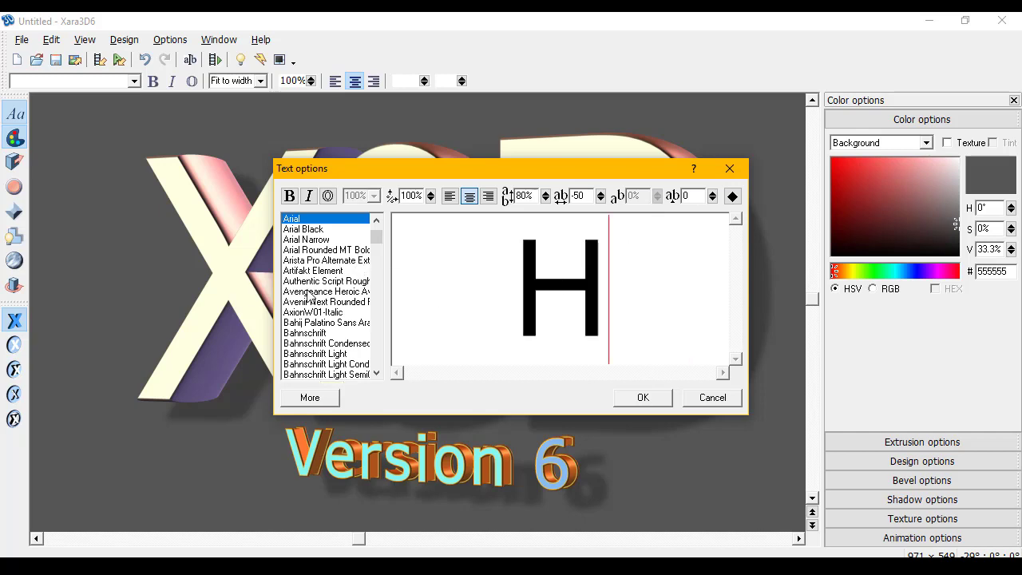
- Set the H's font to the rounded Anja Eliane
{"action": "left_click", "coordinate": [323, 231]}
{"action": "key", "text": "Home"}
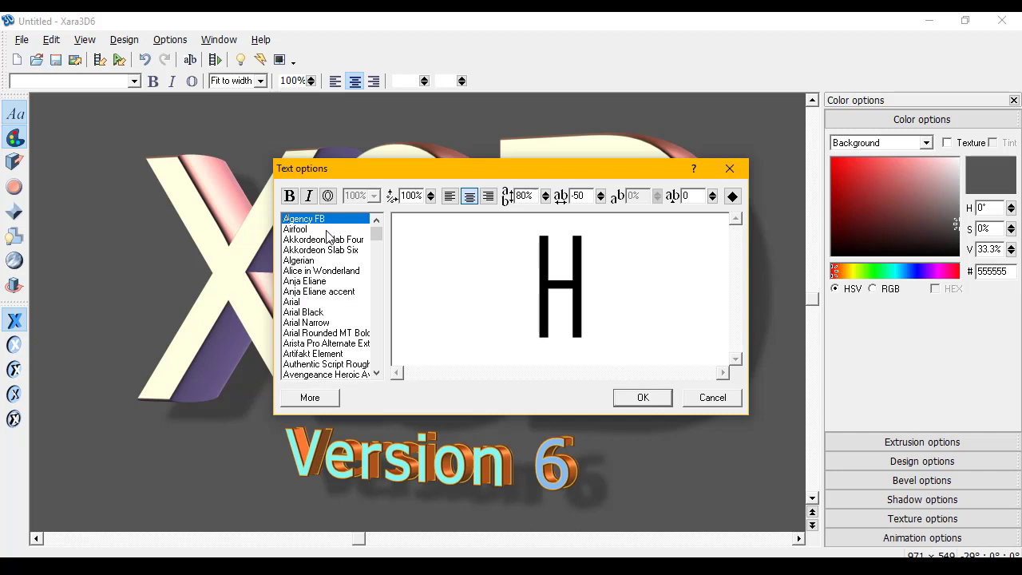
{"action": "key", "text": "a"}
{"action": "key", "text": "n"}
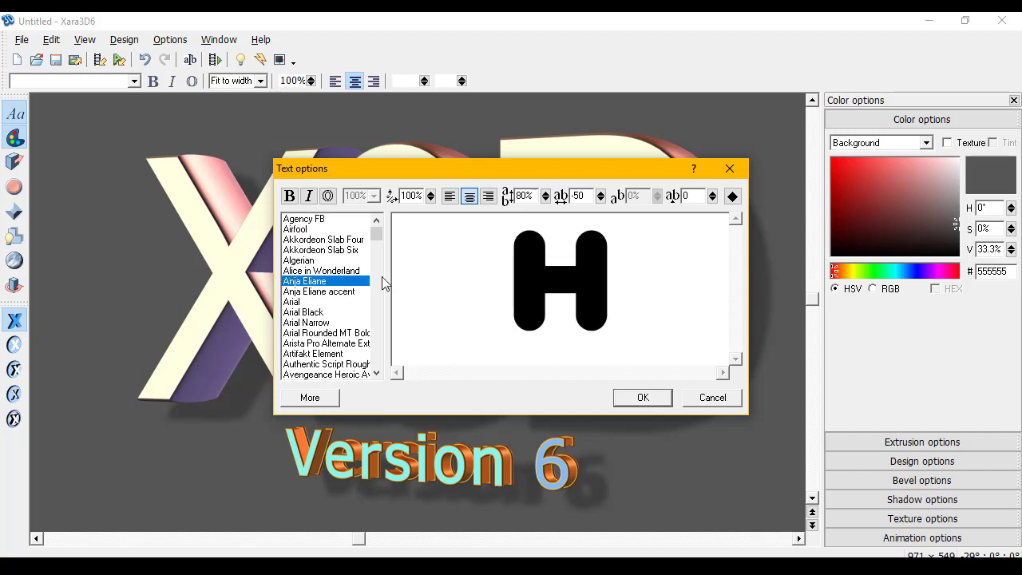
- Apply the H, give it Rolled bevel edges, and aim a light from the upper right
{"action": "left_click", "coordinate": [643, 397]}
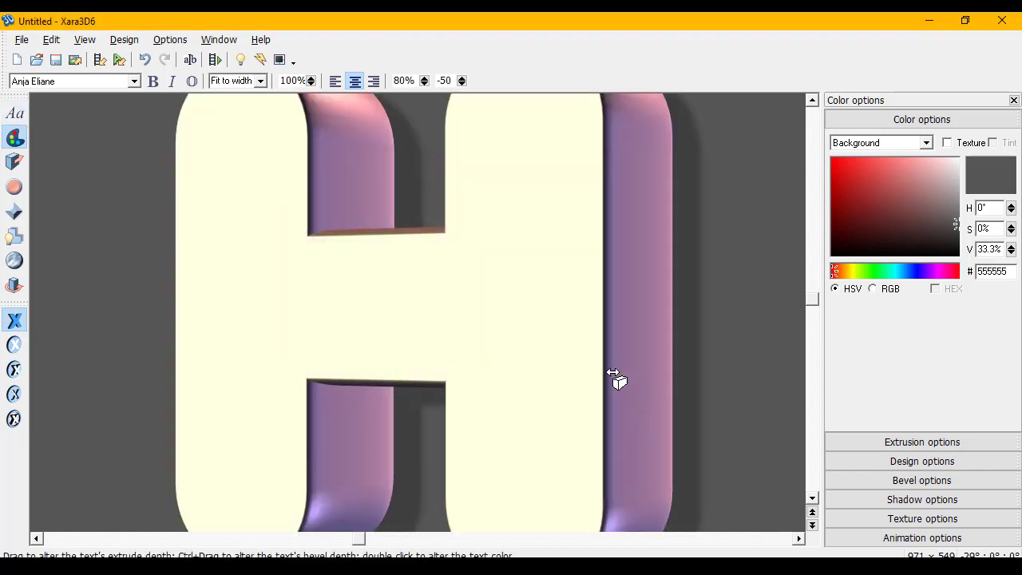
{"action": "left_click", "coordinate": [241, 61]}
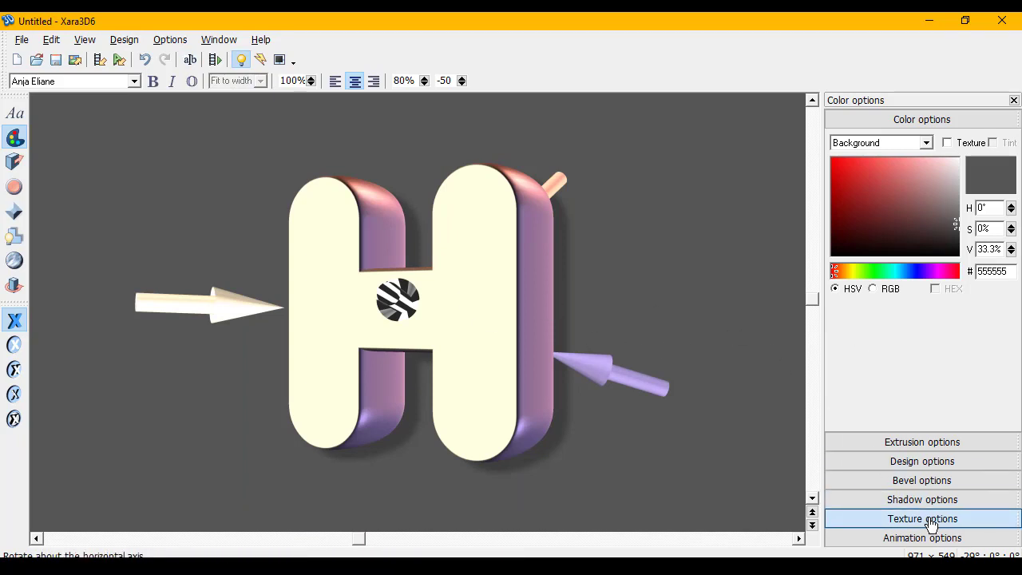
{"action": "left_click", "coordinate": [931, 483]}
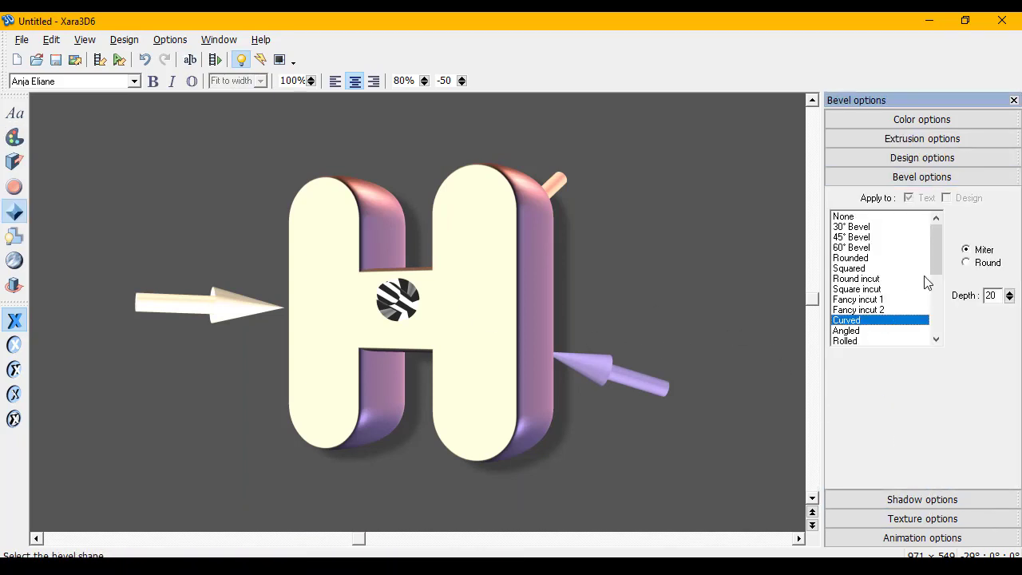
{"action": "left_click", "coordinate": [847, 341]}
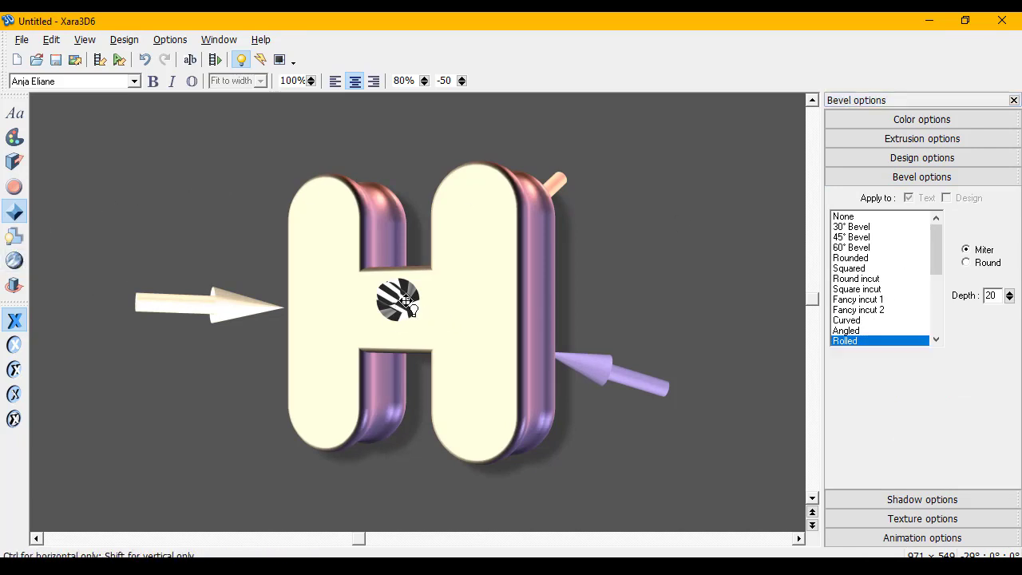
{"action": "mouse_move", "coordinate": [398, 300]}
{"action": "left_mouse_down"}
{"action": "mouse_move", "coordinate": [719, 199]}
{"action": "mouse_move", "coordinate": [695, 240]}
{"action": "left_mouse_up"}
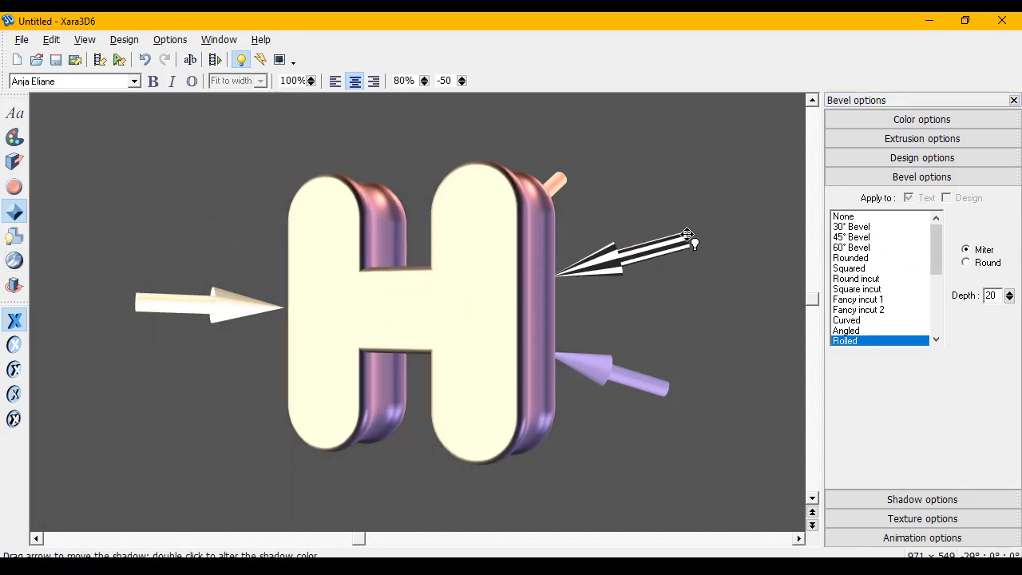
{"action": "double_click", "coordinate": [486, 229]}
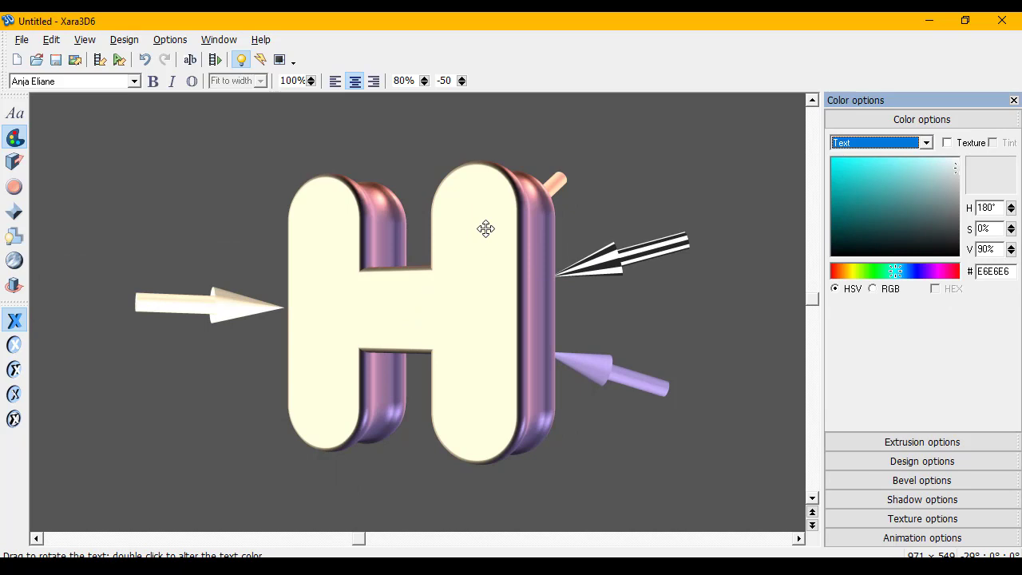
- Colour the H's text sides vivid magenta FF32CF, keeping the front face cream
{"action": "left_click", "coordinate": [903, 148]}
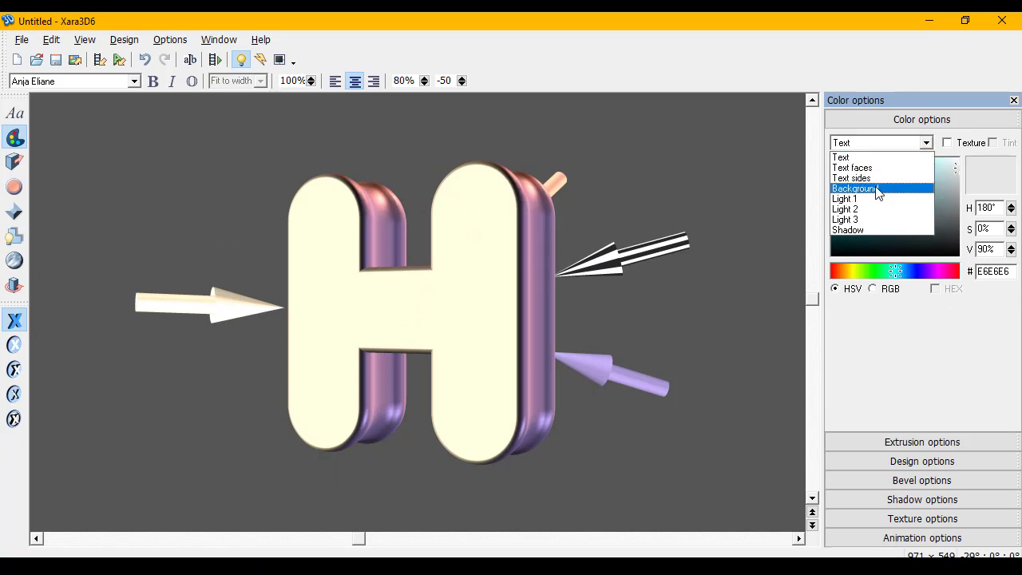
{"action": "left_click", "coordinate": [875, 179]}
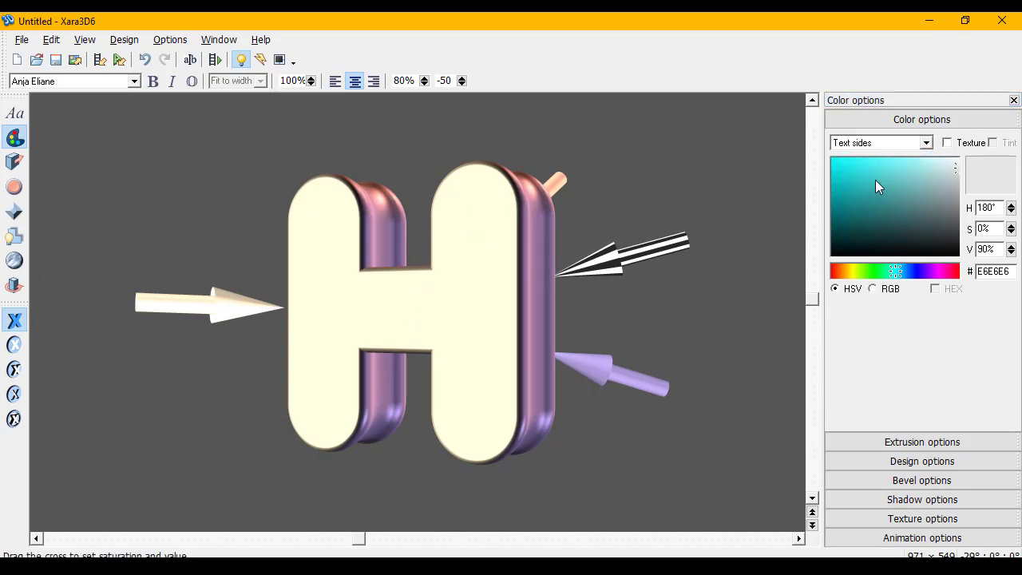
{"action": "left_click", "coordinate": [944, 272]}
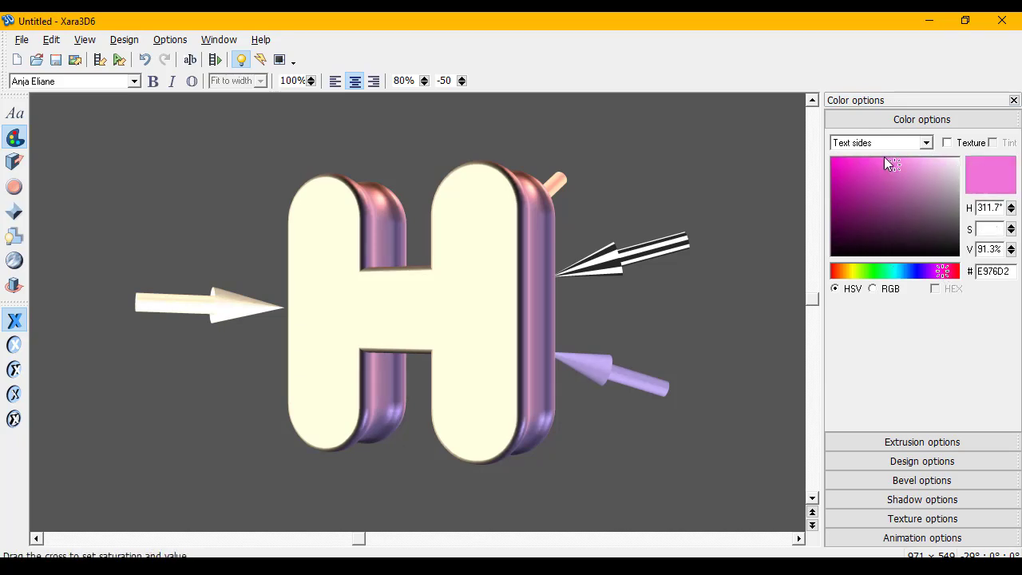
{"action": "left_click_drag", "start_coordinate": [884, 158], "coordinate": [856, 161]}
{"action": "left_click", "coordinate": [945, 271]}
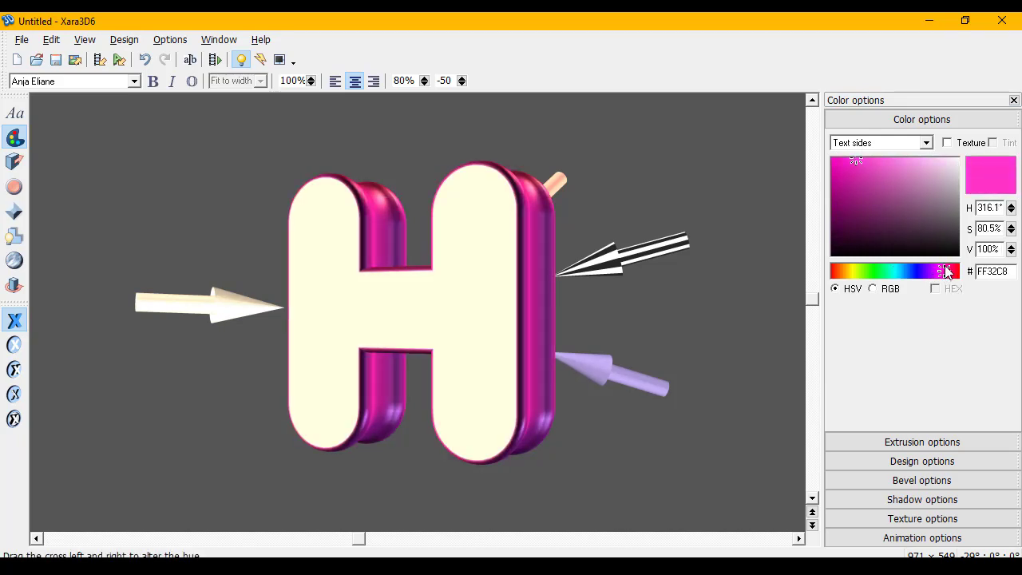
{"action": "left_click", "coordinate": [944, 271]}
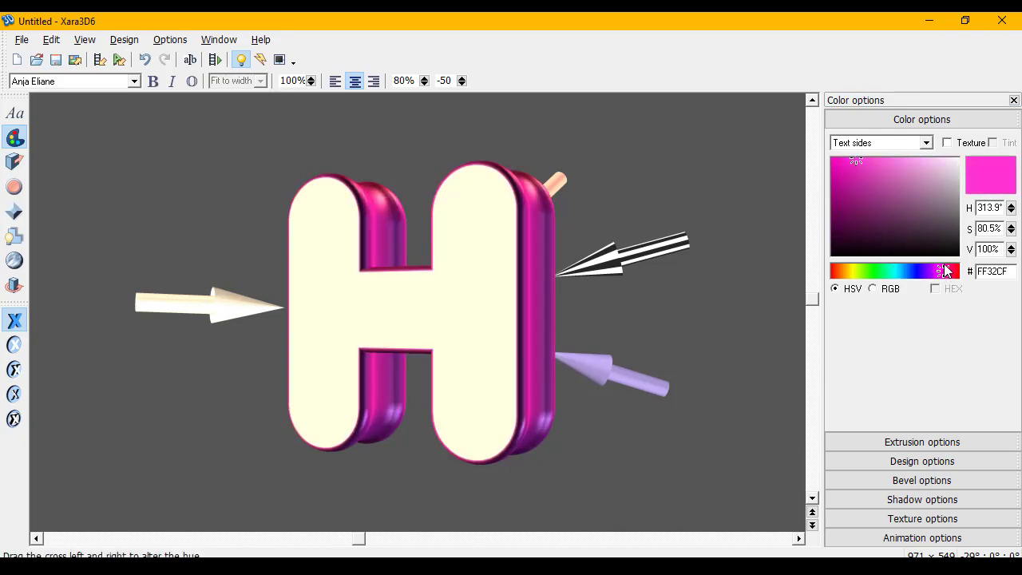
{"action": "left_click", "coordinate": [892, 143]}
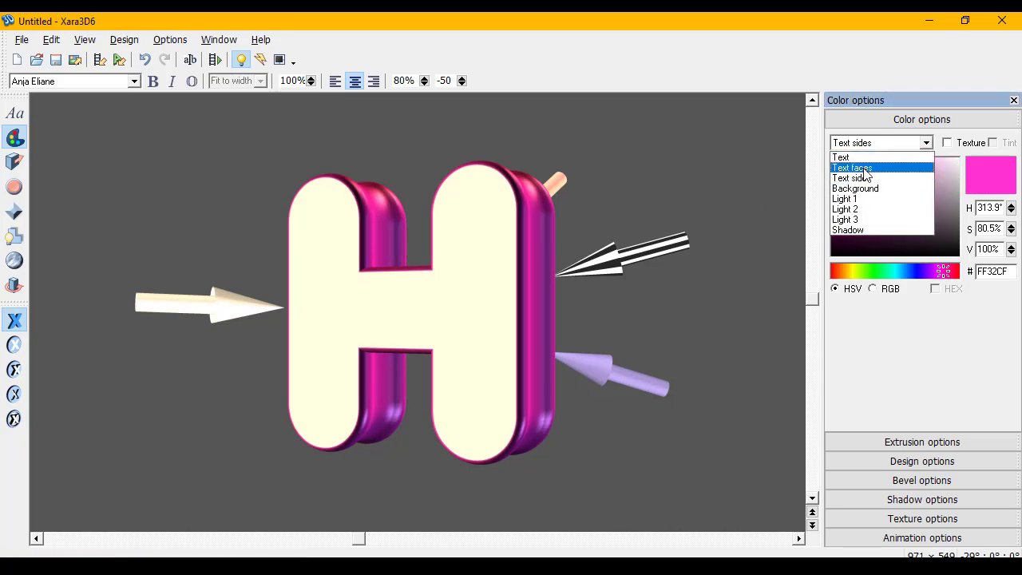
- Reposition the lights: lilac from below, white from upper right, orange from the left
{"action": "left_click", "coordinate": [535, 296]}
{"action": "mouse_move", "coordinate": [497, 319]}
{"action": "left_mouse_down"}
{"action": "mouse_move", "coordinate": [474, 265]}
{"action": "mouse_move", "coordinate": [471, 283]}
{"action": "left_mouse_up"}
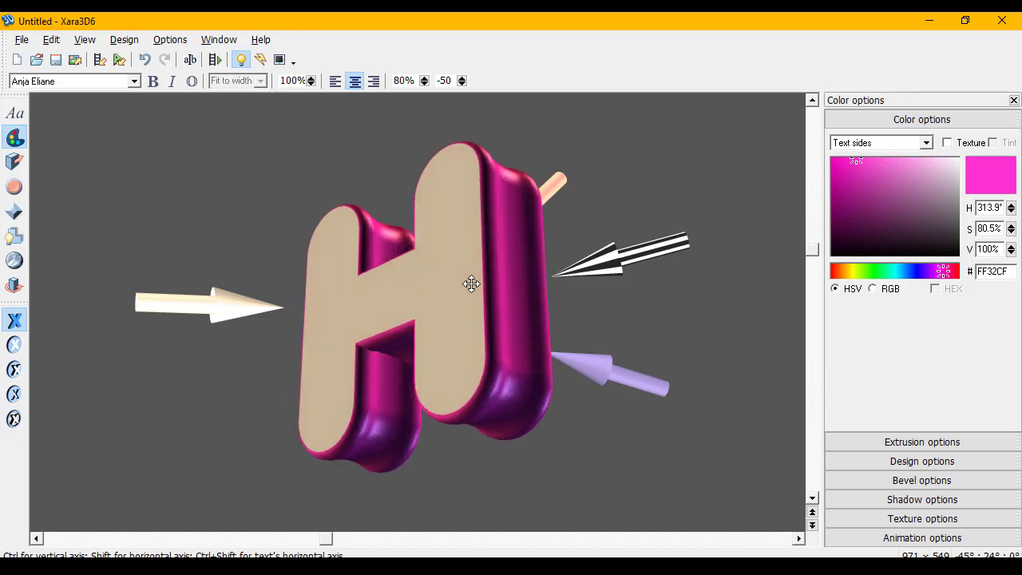
{"action": "mouse_move", "coordinate": [625, 279]}
{"action": "left_mouse_down"}
{"action": "mouse_move", "coordinate": [483, 400]}
{"action": "mouse_move", "coordinate": [611, 499]}
{"action": "left_mouse_up"}
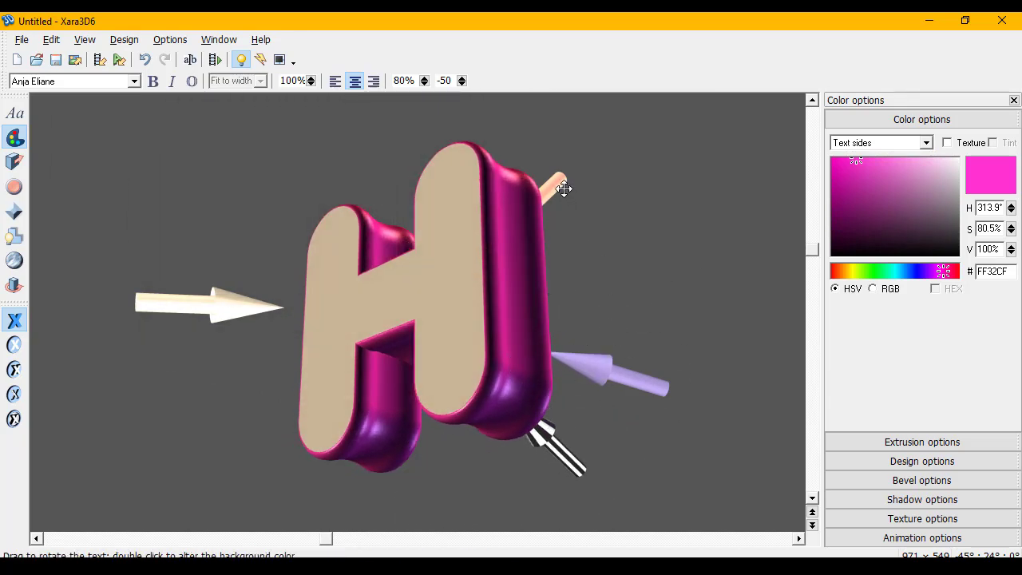
{"action": "mouse_move", "coordinate": [564, 188]}
{"action": "left_mouse_down"}
{"action": "mouse_move", "coordinate": [602, 162]}
{"action": "mouse_move", "coordinate": [240, 152]}
{"action": "left_mouse_up"}
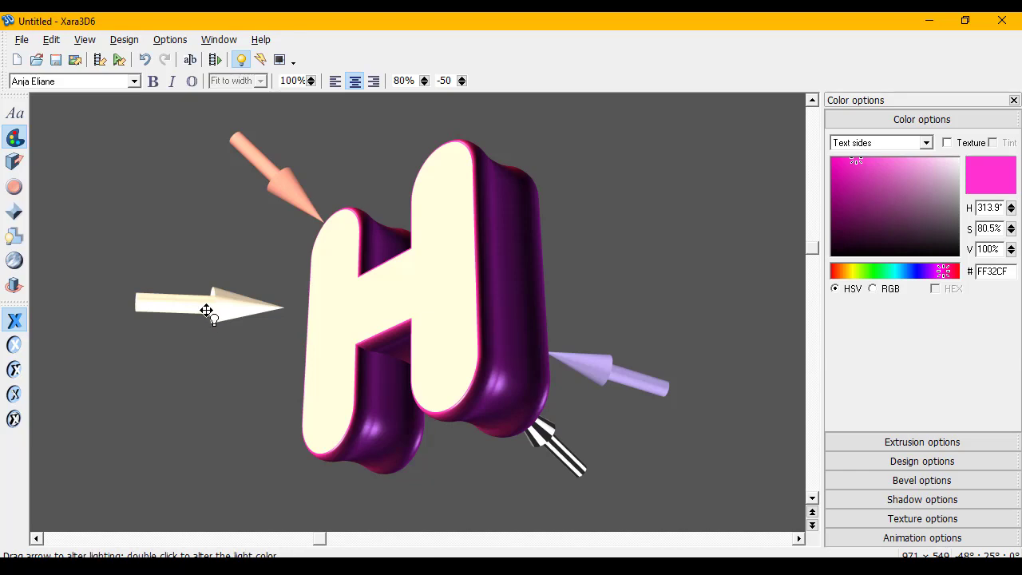
{"action": "mouse_move", "coordinate": [206, 310]}
{"action": "left_mouse_down"}
{"action": "mouse_move", "coordinate": [586, 247]}
{"action": "mouse_move", "coordinate": [543, 159]}
{"action": "mouse_move", "coordinate": [415, 142]}
{"action": "mouse_move", "coordinate": [529, 261]}
{"action": "mouse_move", "coordinate": [285, 342]}
{"action": "mouse_move", "coordinate": [711, 137]}
{"action": "mouse_move", "coordinate": [628, 62]}
{"action": "mouse_move", "coordinate": [653, 120]}
{"action": "left_mouse_up"}
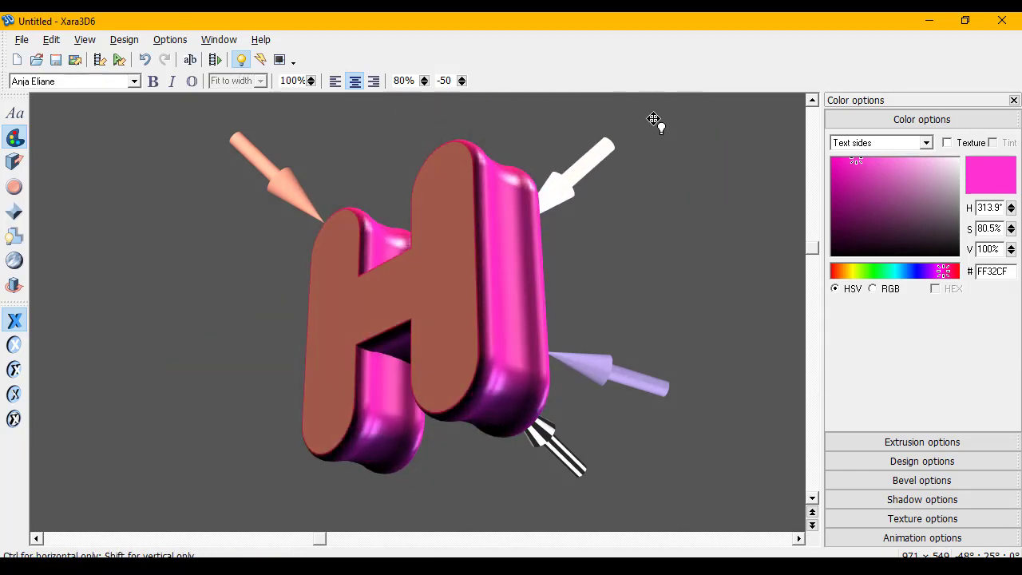
{"action": "mouse_move", "coordinate": [602, 360]}
{"action": "left_mouse_down"}
{"action": "mouse_move", "coordinate": [468, 314]}
{"action": "mouse_move", "coordinate": [493, 440]}
{"action": "mouse_move", "coordinate": [463, 445]}
{"action": "mouse_move", "coordinate": [520, 427]}
{"action": "mouse_move", "coordinate": [466, 433]}
{"action": "mouse_move", "coordinate": [484, 434]}
{"action": "left_mouse_up"}
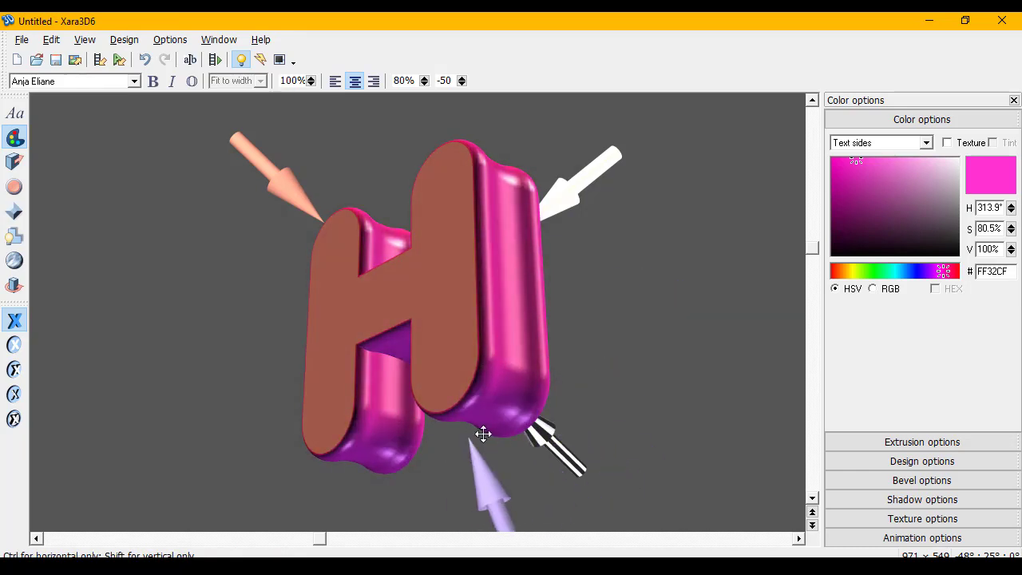
{"action": "left_click_drag", "start_coordinate": [584, 178], "coordinate": [587, 192]}
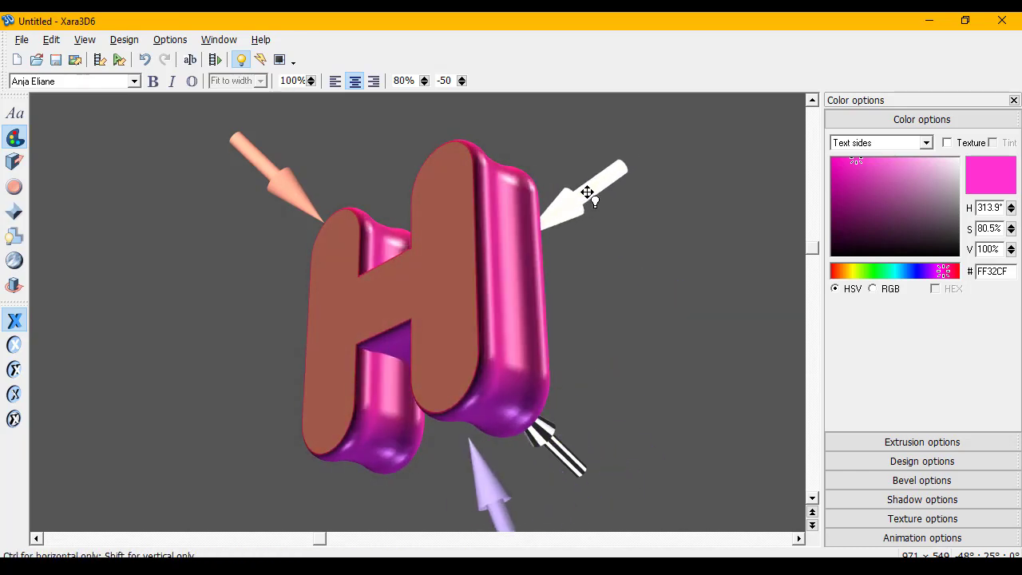
{"action": "left_click_drag", "start_coordinate": [279, 178], "coordinate": [246, 235]}
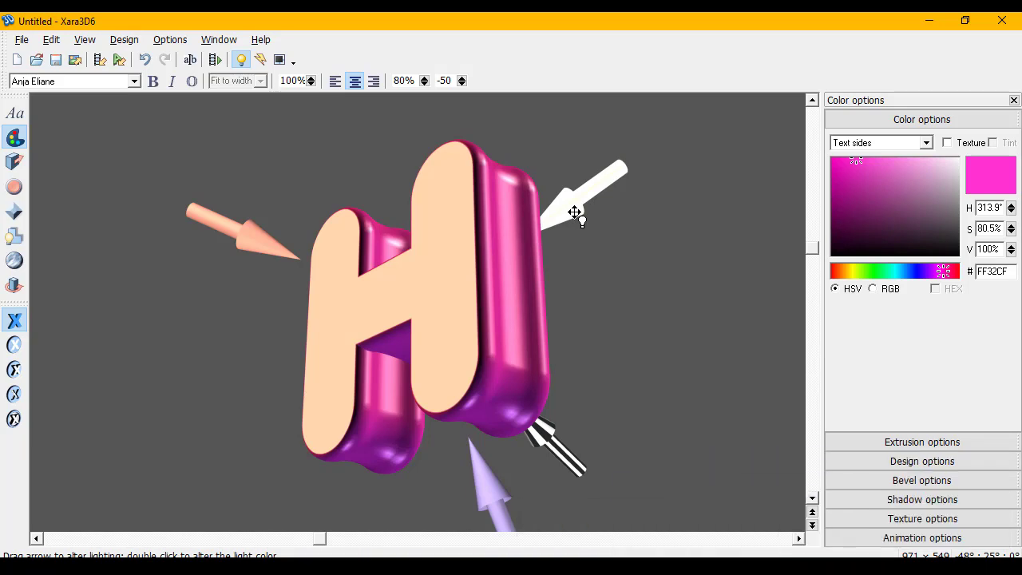
- Adjust the extrusion depth and fine-tune the white, striped and lilac lights for brighter highlights
{"action": "left_click_drag", "start_coordinate": [485, 258], "coordinate": [513, 262]}
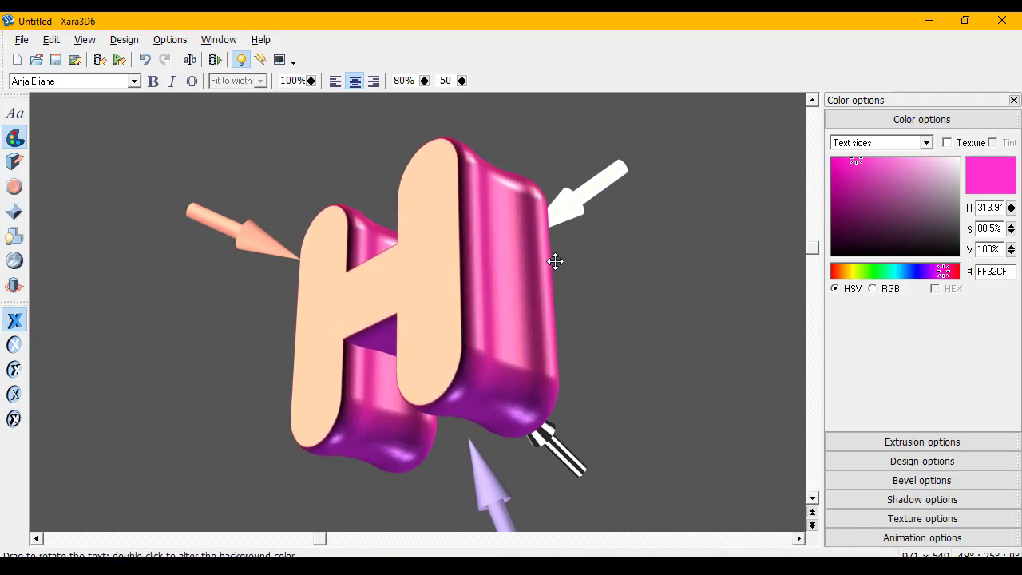
{"action": "mouse_move", "coordinate": [588, 212]}
{"action": "left_mouse_down"}
{"action": "mouse_move", "coordinate": [581, 218]}
{"action": "mouse_move", "coordinate": [597, 200]}
{"action": "mouse_move", "coordinate": [594, 178]}
{"action": "left_mouse_up"}
{"action": "mouse_move", "coordinate": [471, 239]}
{"action": "left_mouse_down"}
{"action": "mouse_move", "coordinate": [501, 240]}
{"action": "mouse_move", "coordinate": [474, 246]}
{"action": "left_mouse_up"}
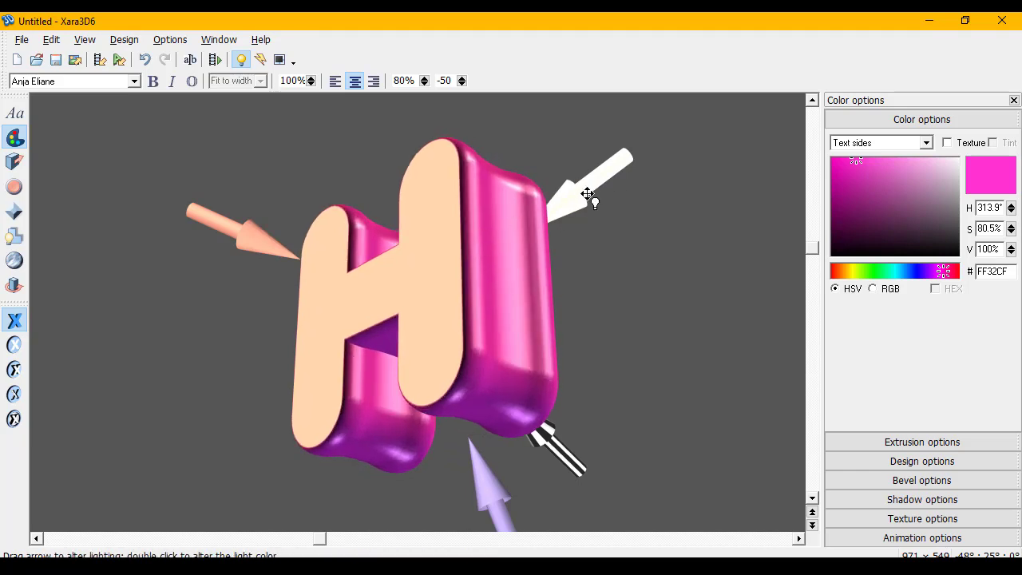
{"action": "left_click_drag", "start_coordinate": [589, 195], "coordinate": [605, 181]}
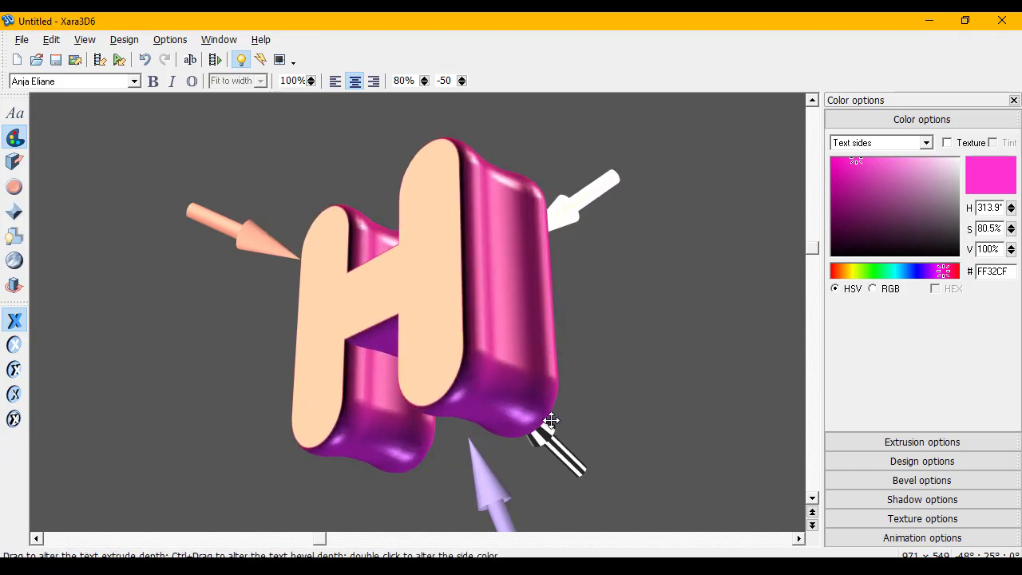
{"action": "left_click_drag", "start_coordinate": [543, 421], "coordinate": [555, 433]}
{"action": "mouse_move", "coordinate": [486, 489]}
{"action": "left_mouse_down"}
{"action": "mouse_move", "coordinate": [500, 460]}
{"action": "mouse_move", "coordinate": [584, 381]}
{"action": "mouse_move", "coordinate": [418, 445]}
{"action": "mouse_move", "coordinate": [468, 456]}
{"action": "mouse_move", "coordinate": [472, 426]}
{"action": "mouse_move", "coordinate": [373, 415]}
{"action": "mouse_move", "coordinate": [540, 402]}
{"action": "mouse_move", "coordinate": [600, 267]}
{"action": "mouse_move", "coordinate": [442, 449]}
{"action": "mouse_move", "coordinate": [392, 474]}
{"action": "mouse_move", "coordinate": [400, 483]}
{"action": "mouse_move", "coordinate": [539, 440]}
{"action": "mouse_move", "coordinate": [524, 445]}
{"action": "mouse_move", "coordinate": [474, 315]}
{"action": "mouse_move", "coordinate": [471, 476]}
{"action": "mouse_move", "coordinate": [530, 479]}
{"action": "mouse_move", "coordinate": [524, 472]}
{"action": "left_mouse_up"}
{"action": "mouse_move", "coordinate": [576, 199]}
{"action": "left_mouse_down"}
{"action": "mouse_move", "coordinate": [591, 142]}
{"action": "mouse_move", "coordinate": [567, 239]}
{"action": "mouse_move", "coordinate": [589, 228]}
{"action": "mouse_move", "coordinate": [636, 153]}
{"action": "mouse_move", "coordinate": [564, 203]}
{"action": "mouse_move", "coordinate": [574, 199]}
{"action": "left_mouse_up"}
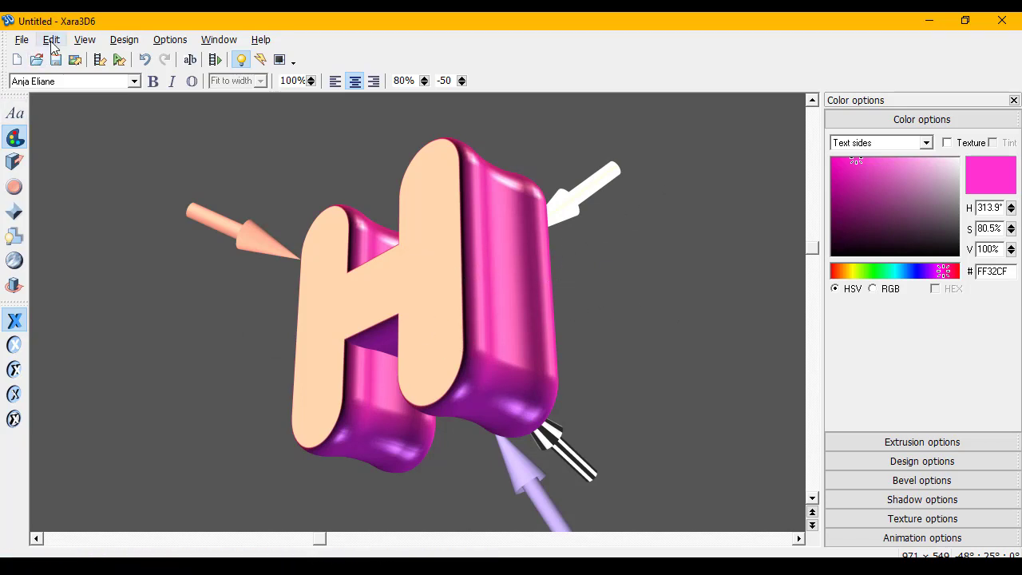
- Export the H as a PNG file named H
{"action": "left_click", "coordinate": [25, 42]}
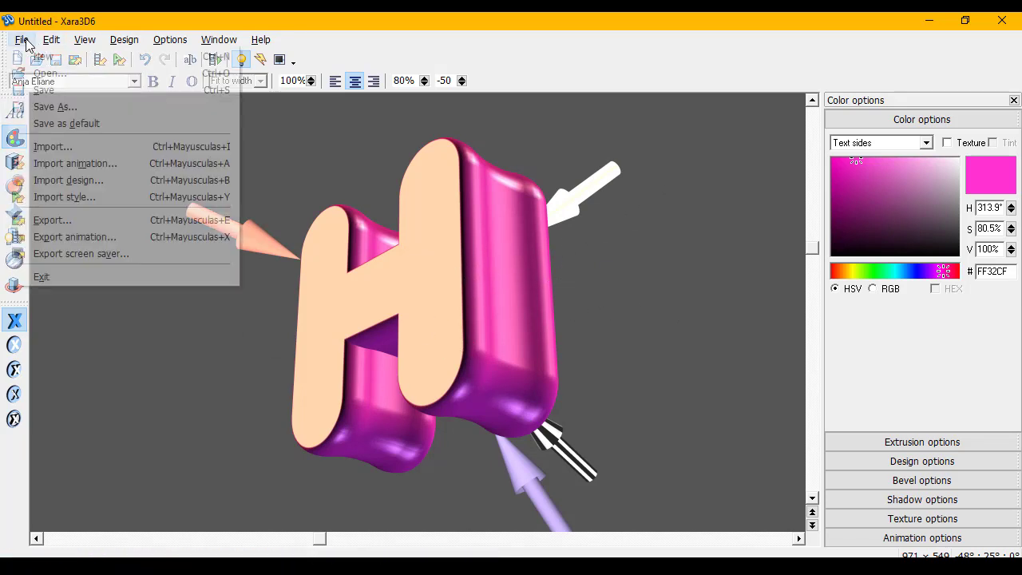
{"action": "left_click", "coordinate": [89, 229]}
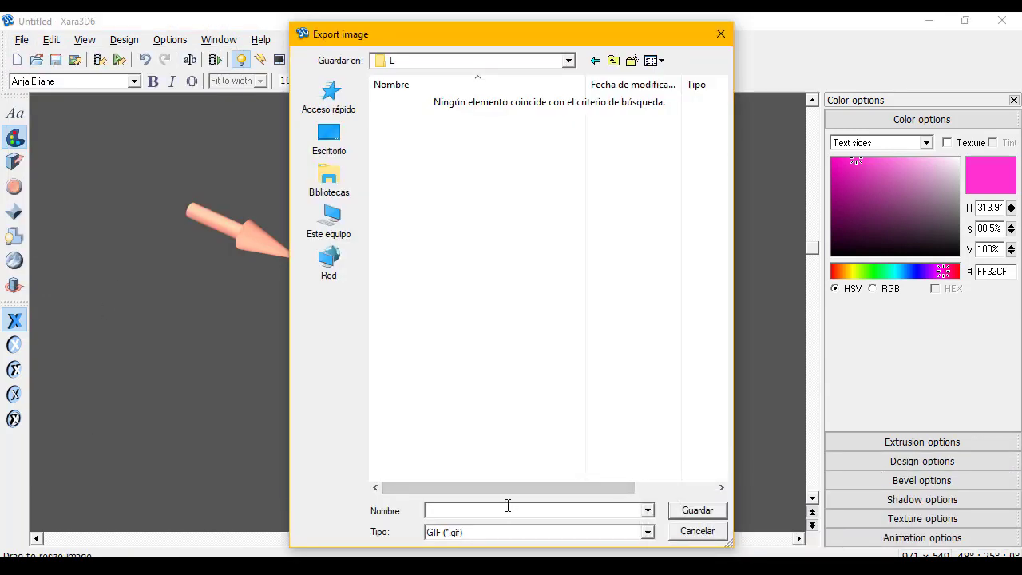
{"action": "type", "text": "H"}
{"action": "left_click", "coordinate": [482, 532]}
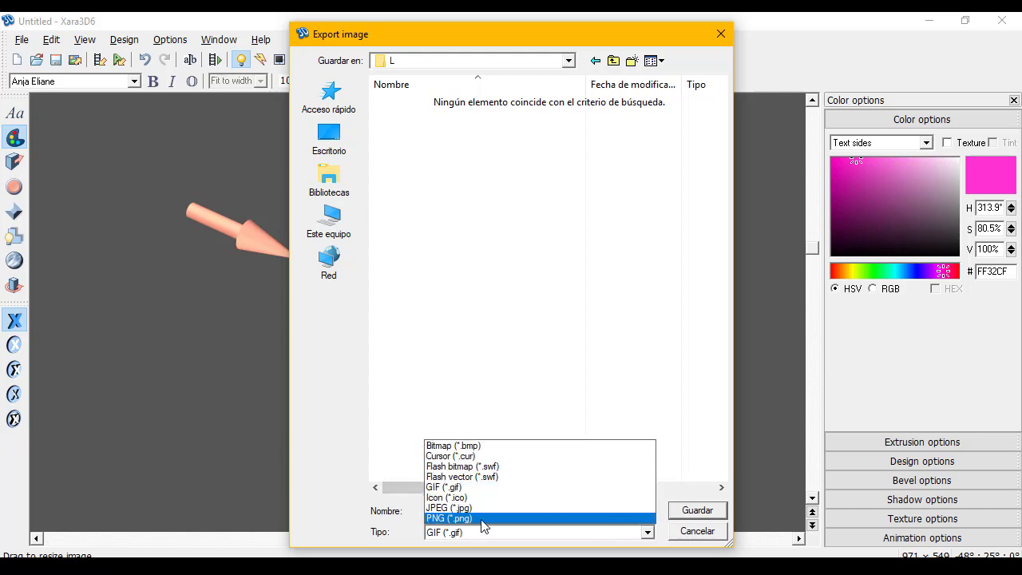
{"action": "left_click", "coordinate": [481, 519]}
{"action": "left_click", "coordinate": [697, 511]}
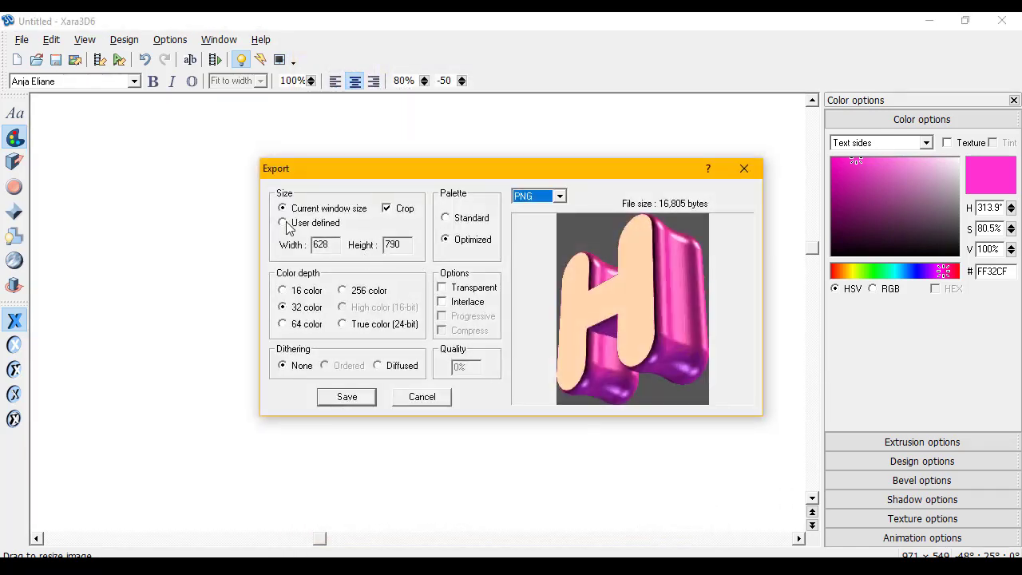
- Save the export at a user-defined 2000 × 2000 px, true colour, transparent and interlaced
{"action": "left_click", "coordinate": [286, 224]}
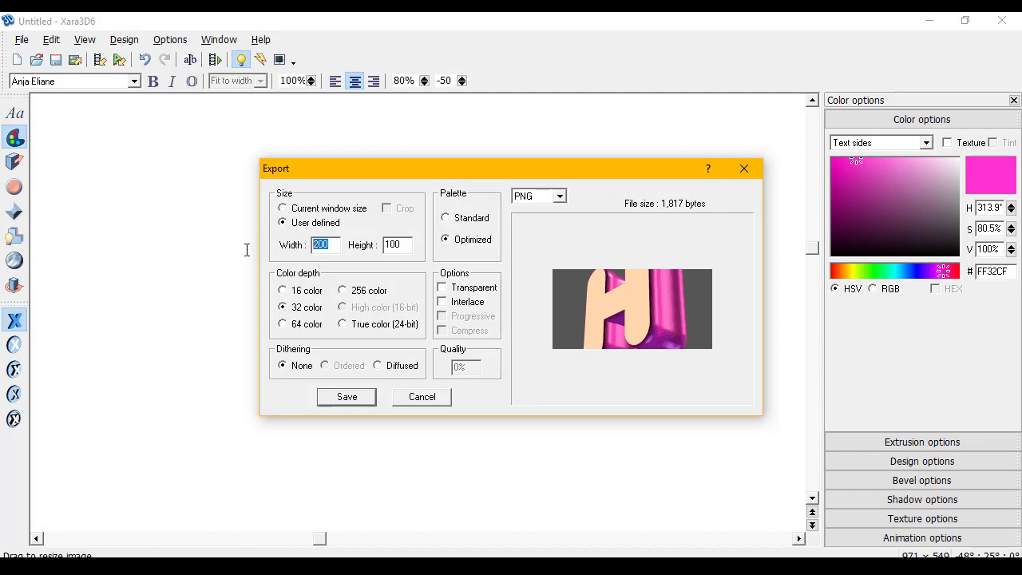
{"action": "type", "text": "200"}
{"action": "type", "text": "0"}
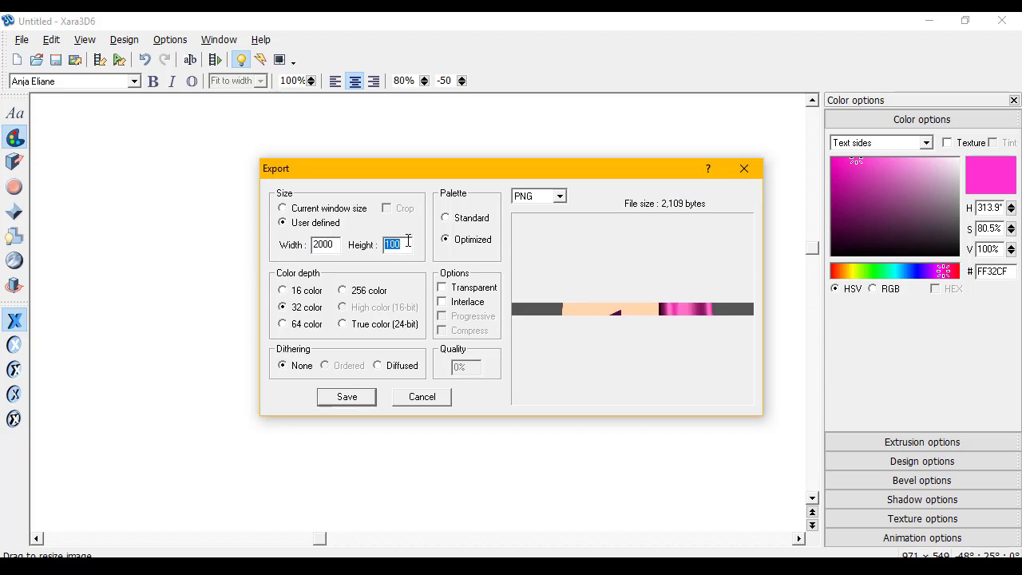
{"action": "type", "text": "2000"}
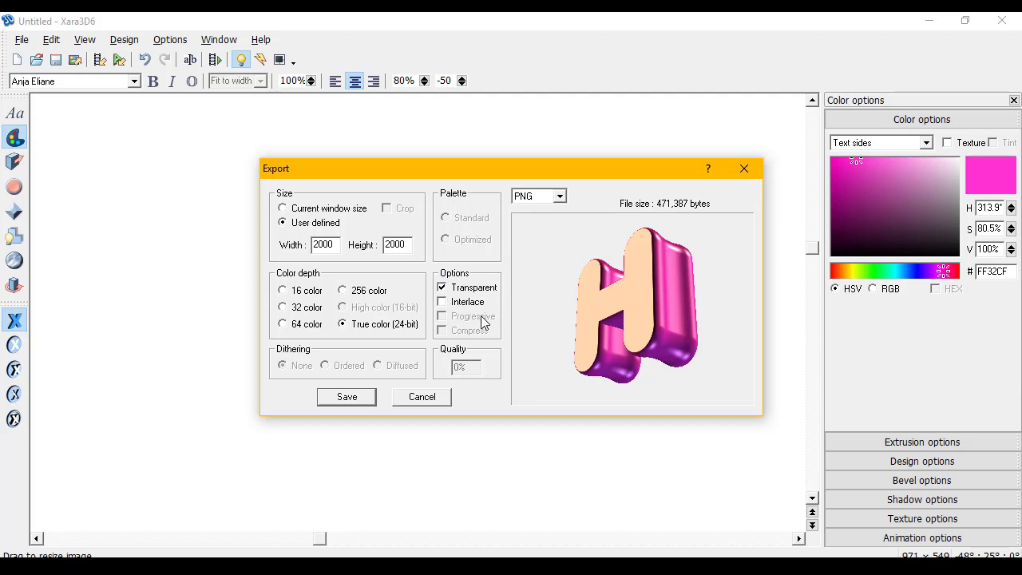
{"action": "left_click", "coordinate": [446, 304]}
{"action": "left_click", "coordinate": [361, 399]}
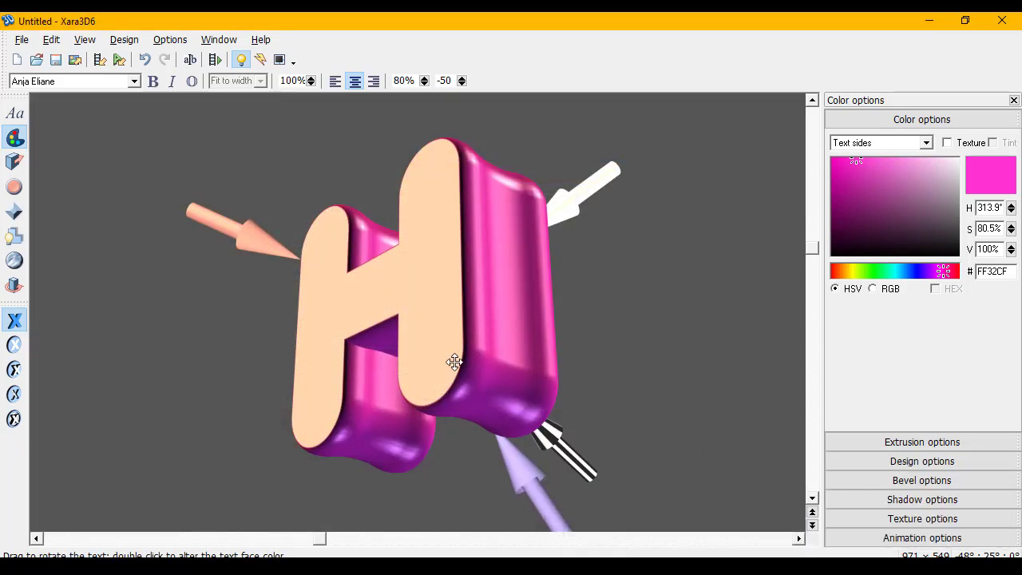
- Export the H again as H.png, keeping the PNG format
{"action": "left_click", "coordinate": [22, 39]}
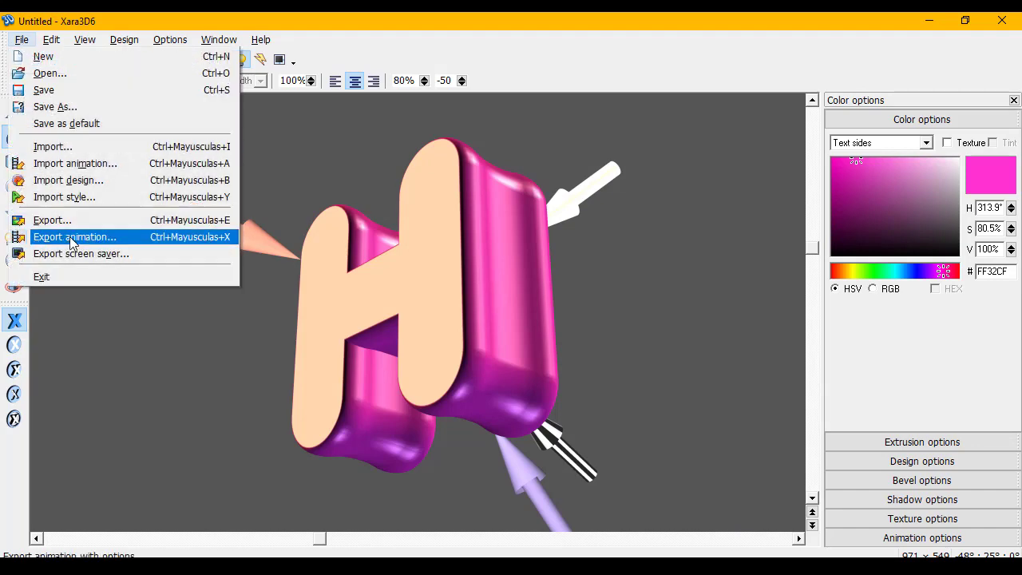
{"action": "left_click", "coordinate": [75, 223]}
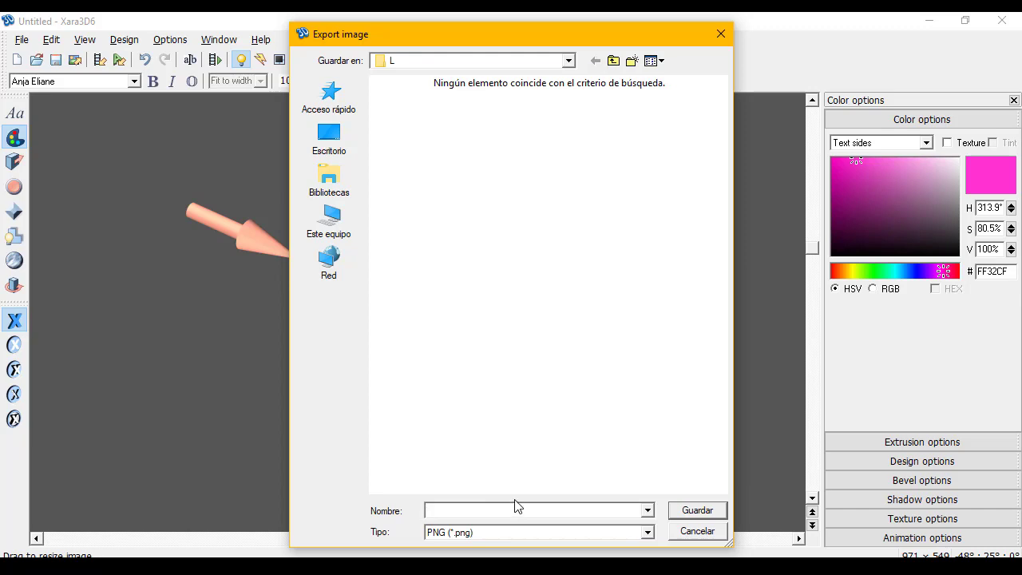
{"action": "type", "text": "H"}
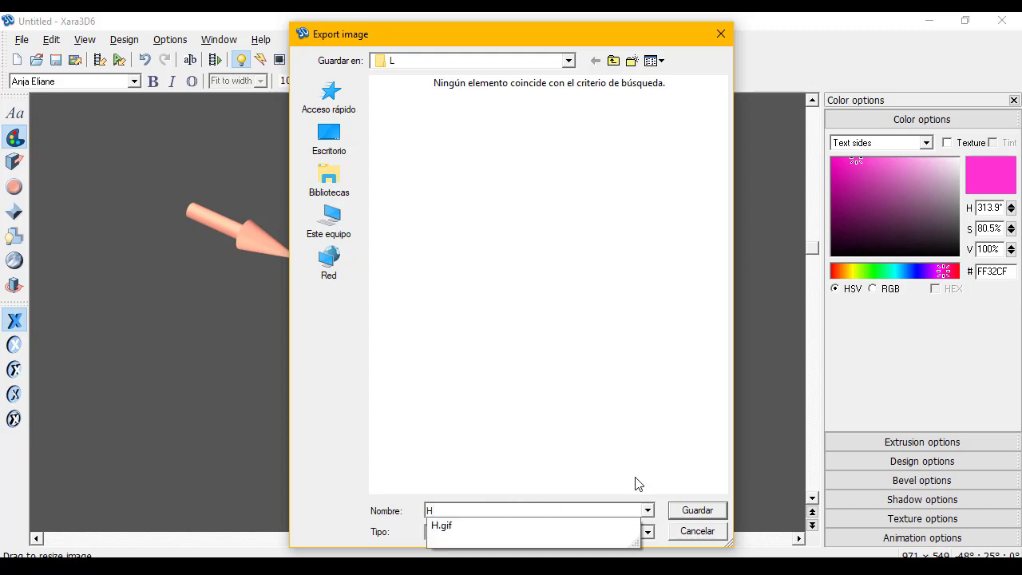
{"action": "left_click", "coordinate": [648, 532]}
{"action": "left_click", "coordinate": [627, 521]}
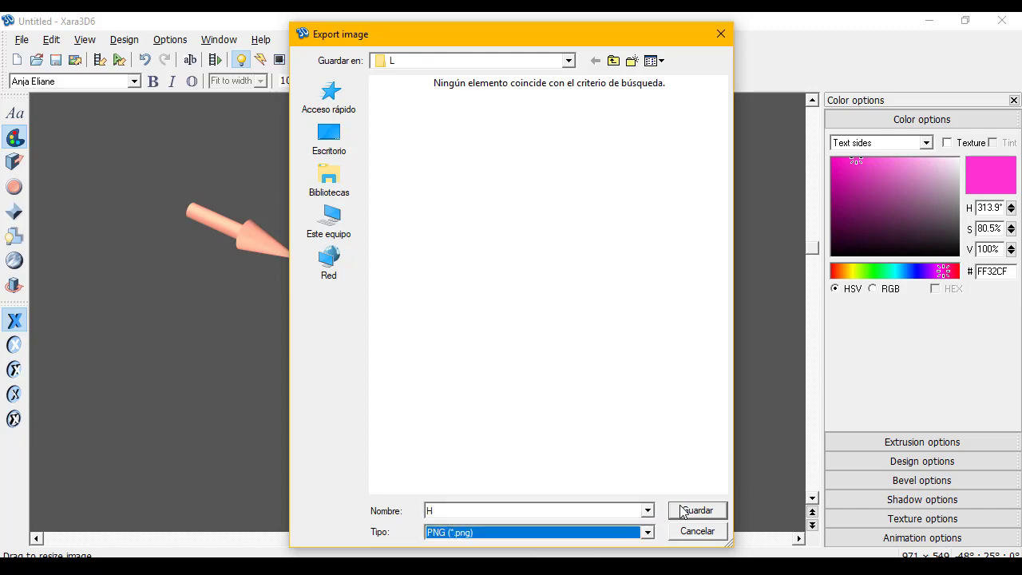
{"action": "left_click", "coordinate": [684, 511]}
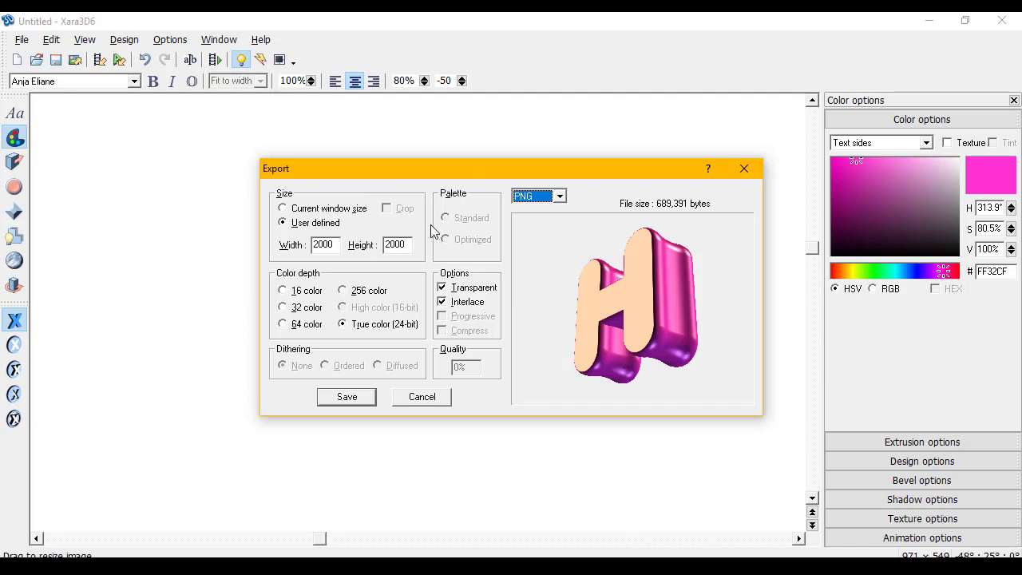
- Save H.png with interlacing turned off
{"action": "left_click", "coordinate": [442, 303]}
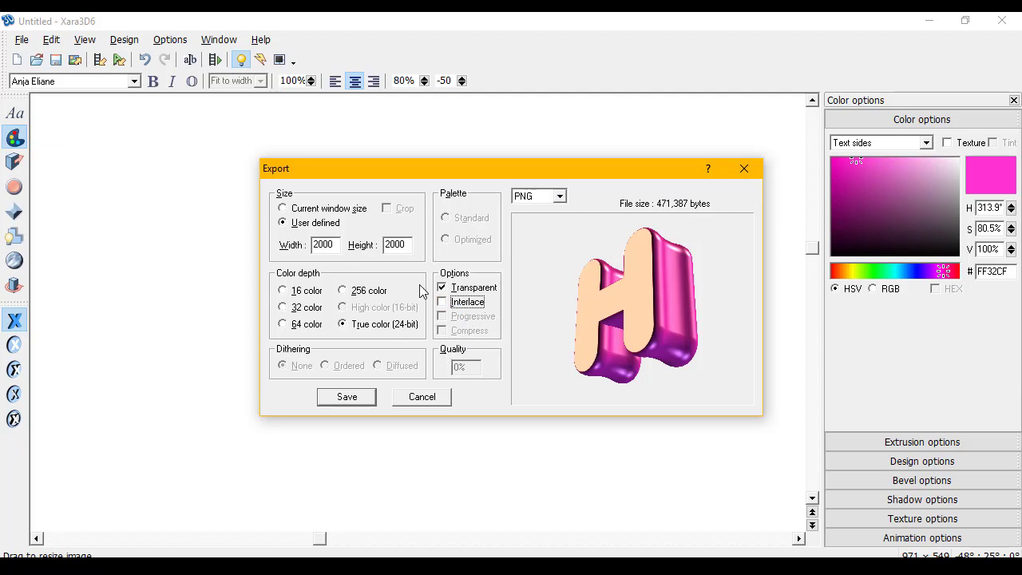
{"action": "left_click", "coordinate": [368, 403]}
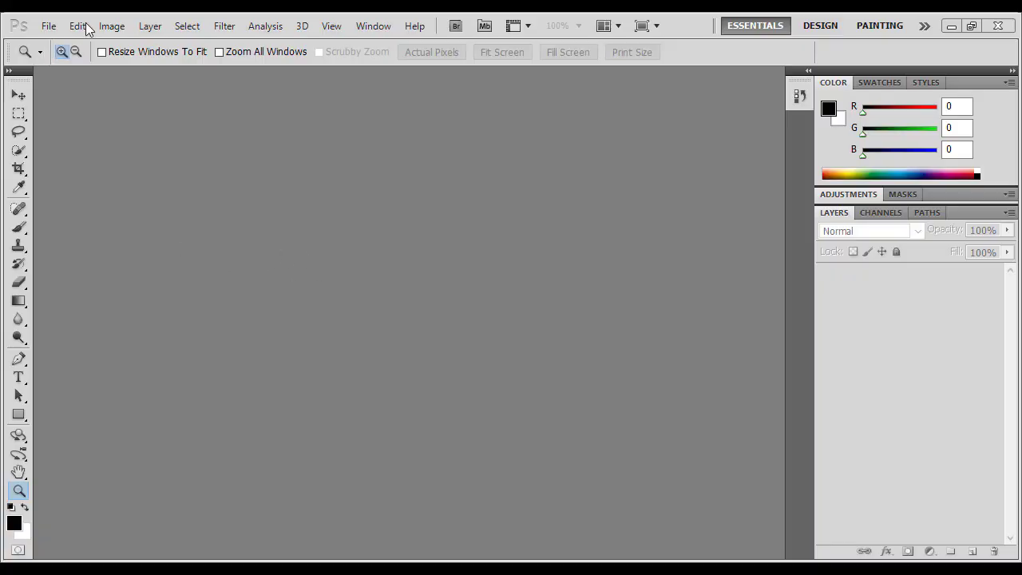
- Create a new 500 × 700 px, 300 ppi document and fit it to the screen
{"action": "left_click", "coordinate": [49, 26]}
{"action": "left_click", "coordinate": [88, 49]}
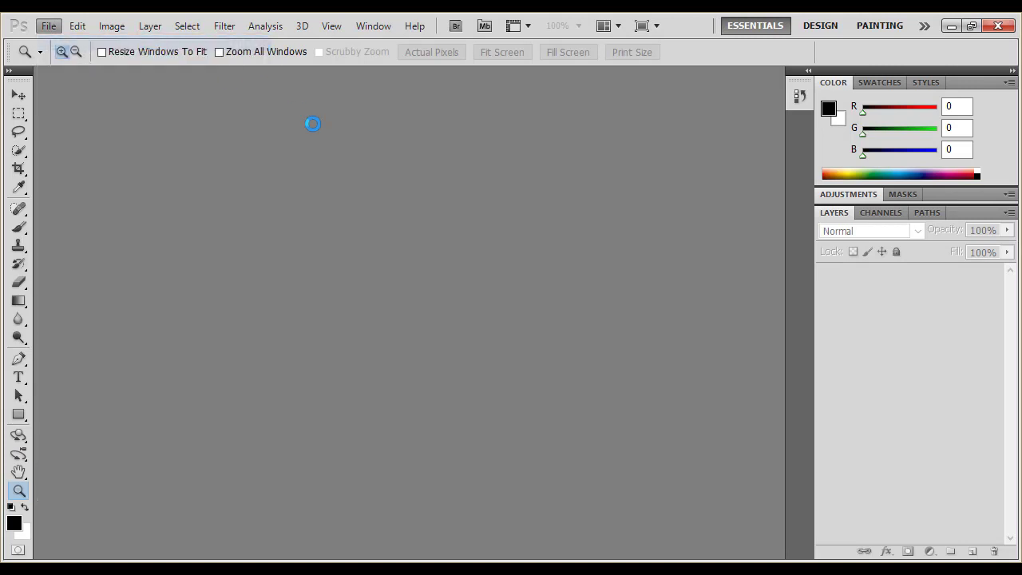
{"action": "left_click", "coordinate": [397, 213]}
{"action": "key", "text": "Tab"}
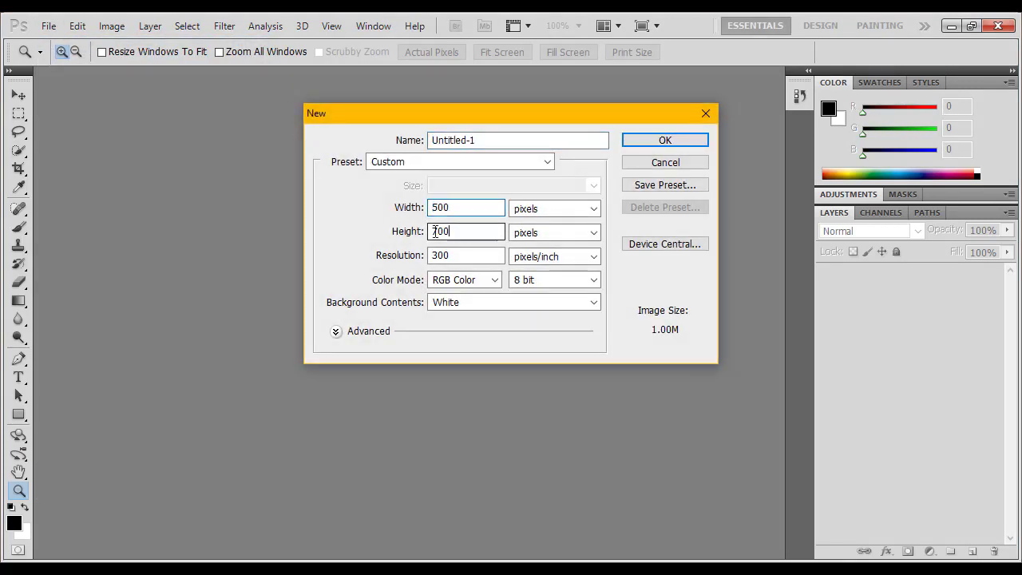
{"action": "key", "text": "Tab"}
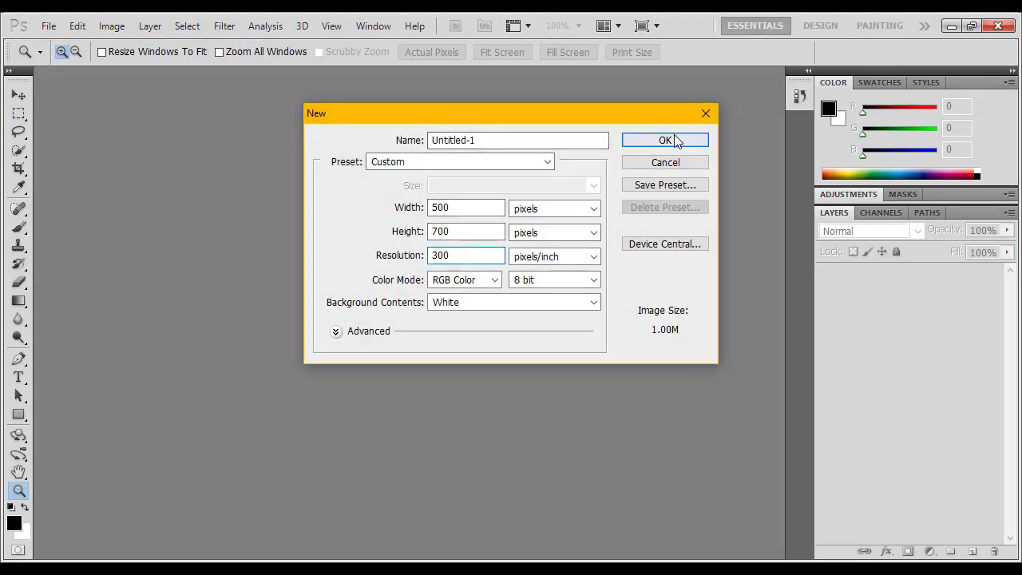
{"action": "left_click", "coordinate": [671, 140]}
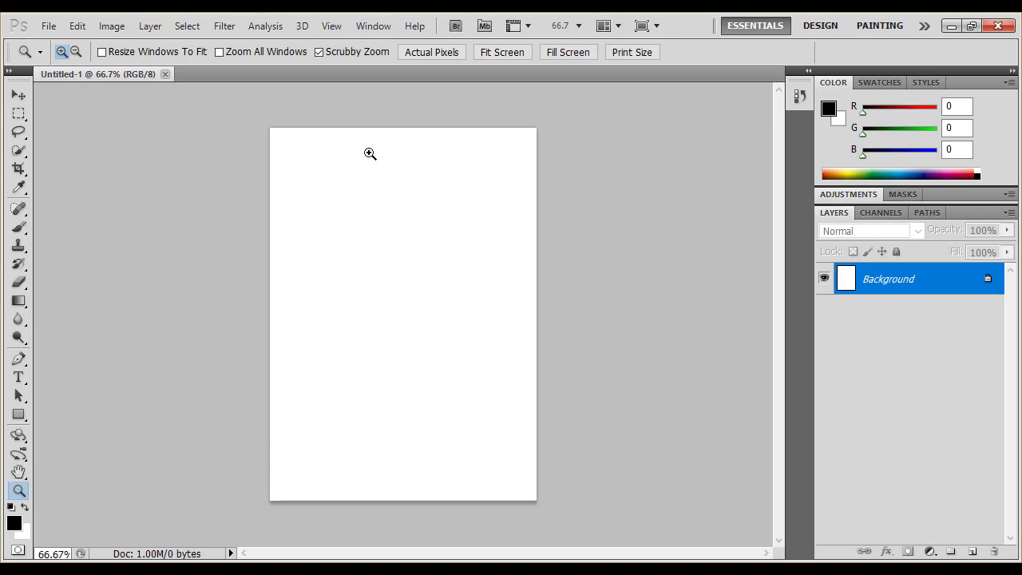
{"action": "left_click", "coordinate": [502, 52]}
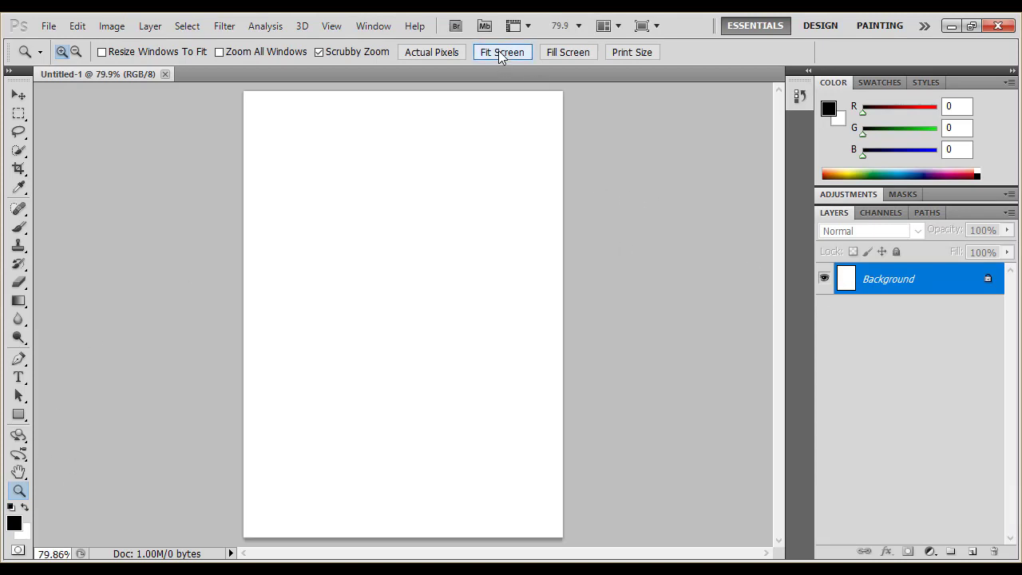
- Place and commit the H render, then the other letters, selecting layers o through H
{"action": "left_click", "coordinate": [49, 26]}
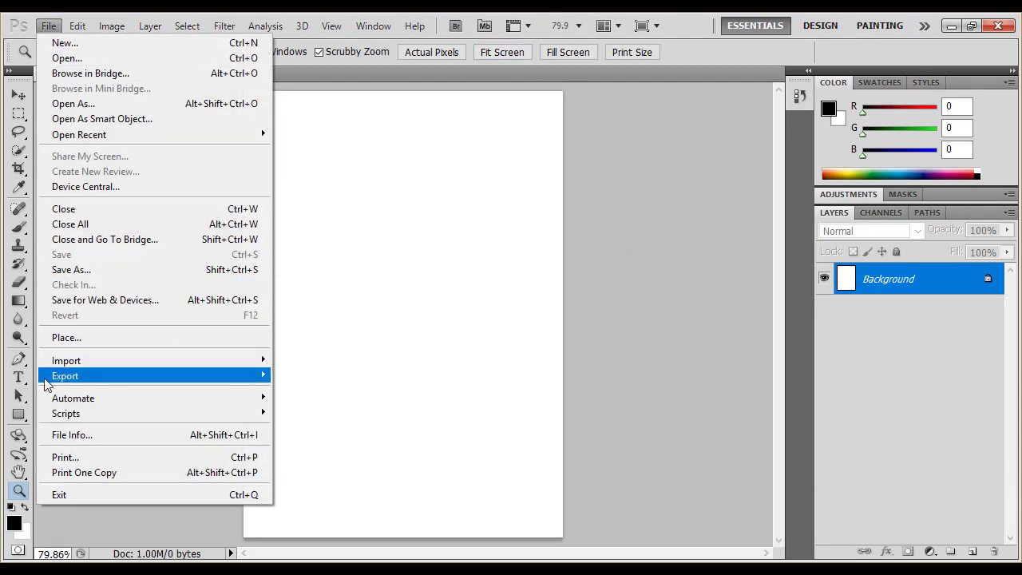
{"action": "left_click", "coordinate": [130, 337]}
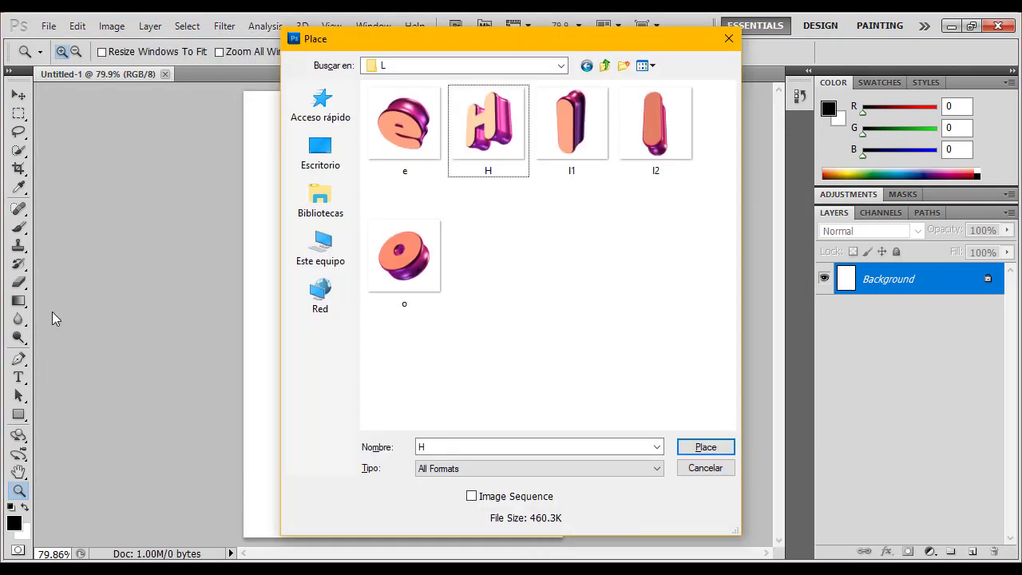
{"action": "left_click", "coordinate": [692, 447]}
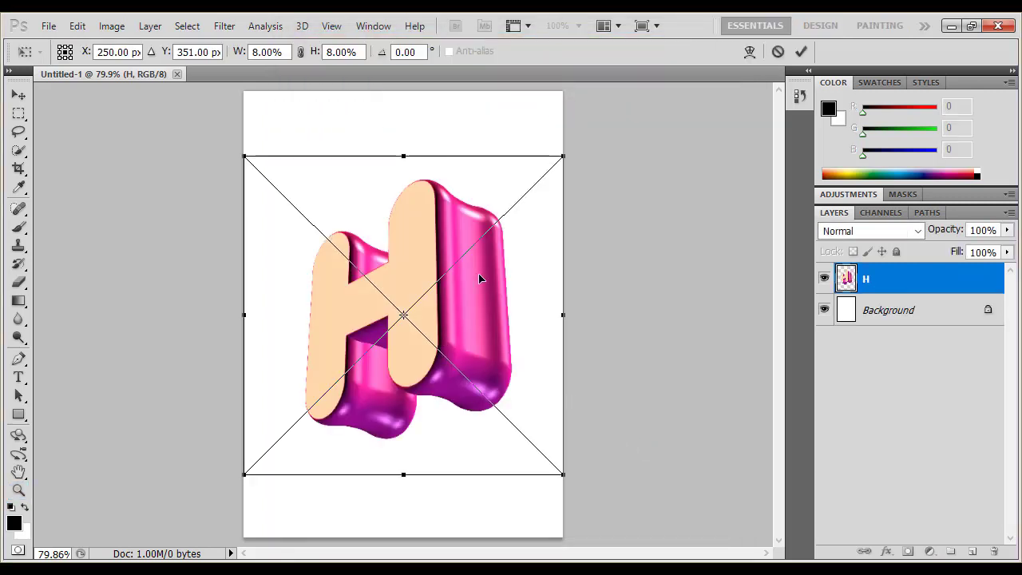
{"action": "left_click", "coordinate": [802, 52]}
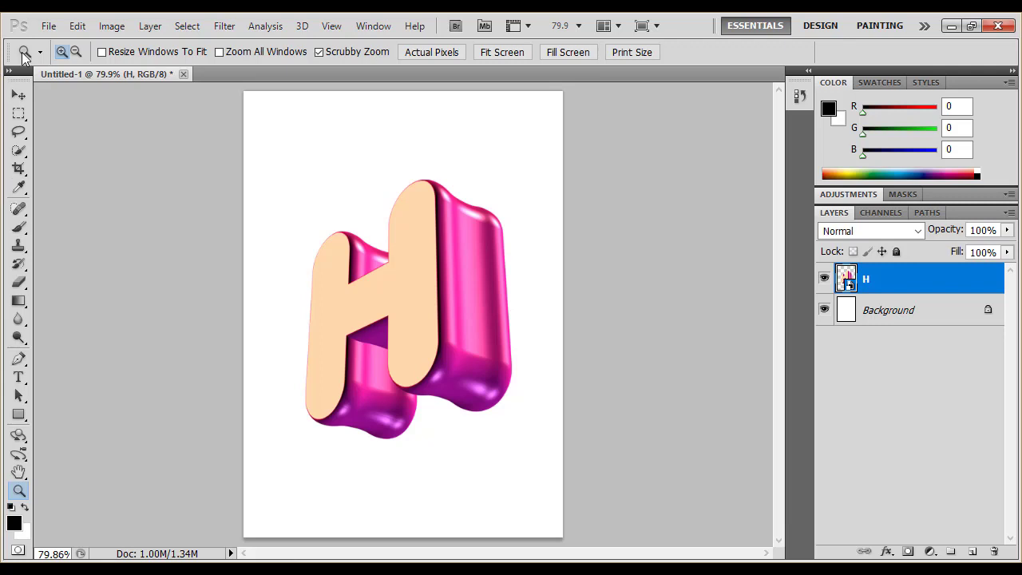
{"action": "left_click", "coordinate": [50, 28]}
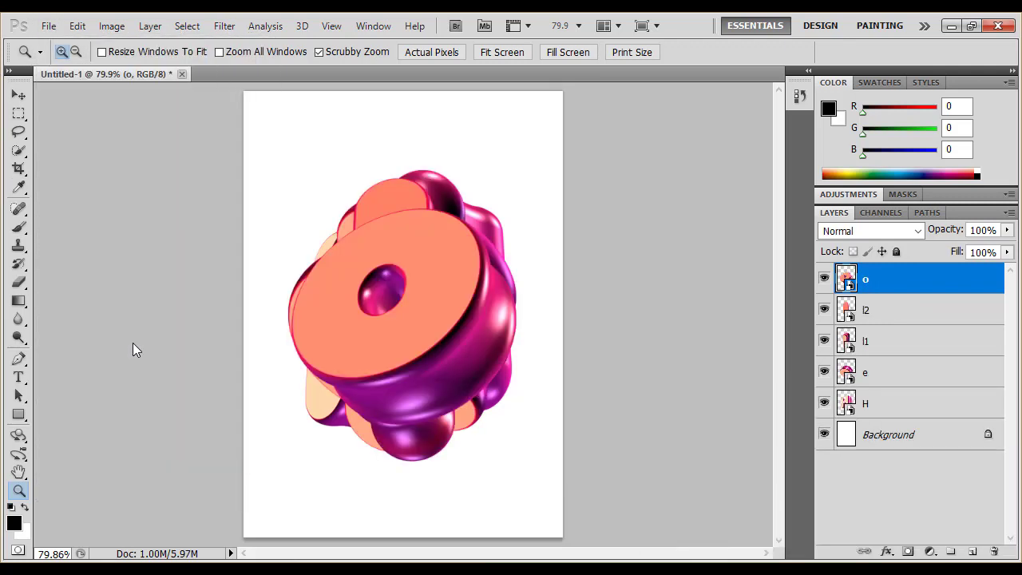
{"action": "left_click", "coordinate": [916, 399], "text": "shift"}
- Rasterize the five letter layers, scale them to 62.5% and move them toward the upper centre
{"action": "right_click", "coordinate": [903, 317]}
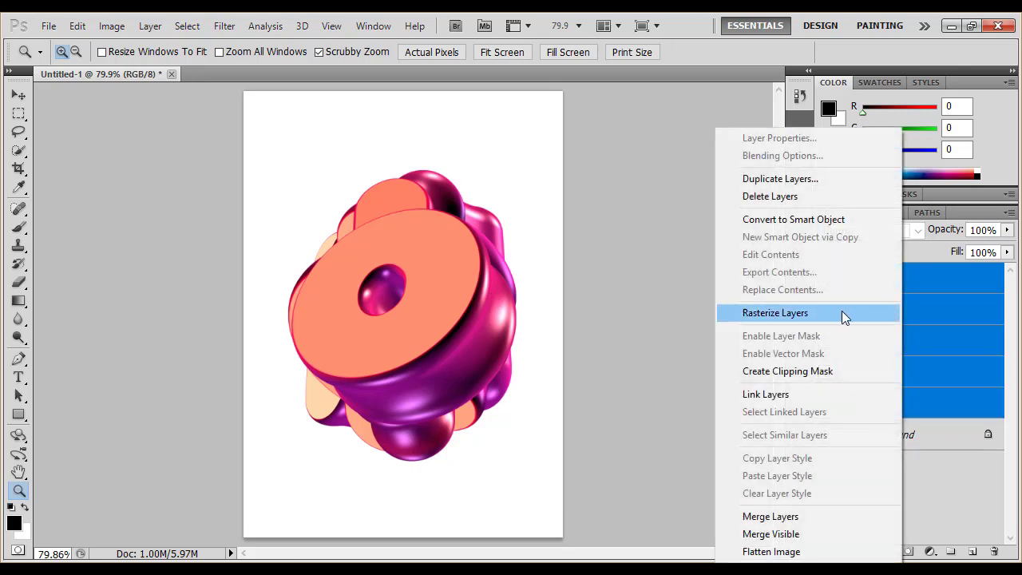
{"action": "left_click", "coordinate": [842, 311]}
{"action": "left_click", "coordinate": [78, 27]}
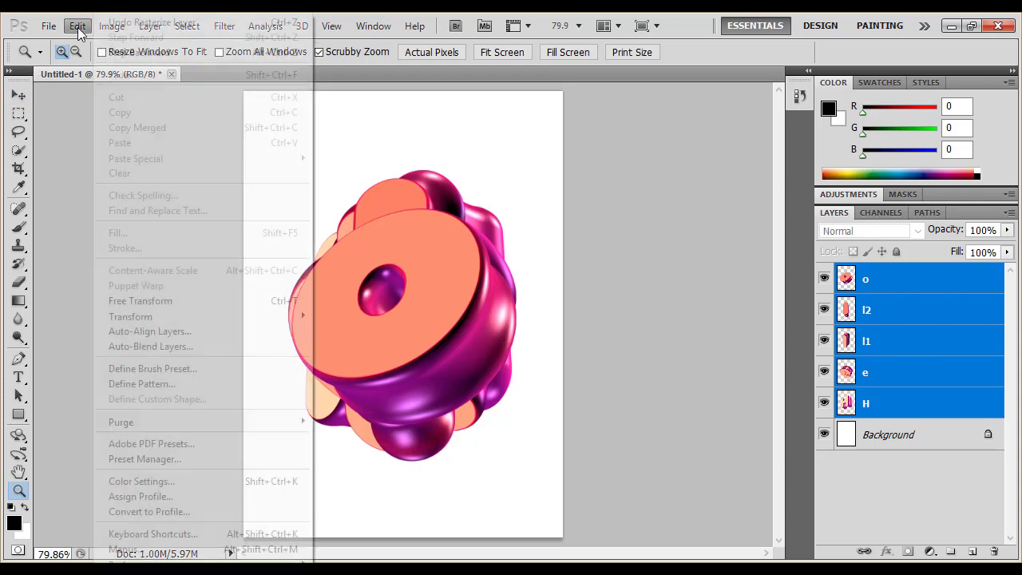
{"action": "left_click", "coordinate": [203, 311]}
{"action": "left_click_drag", "start_coordinate": [517, 171], "coordinate": [424, 272]}
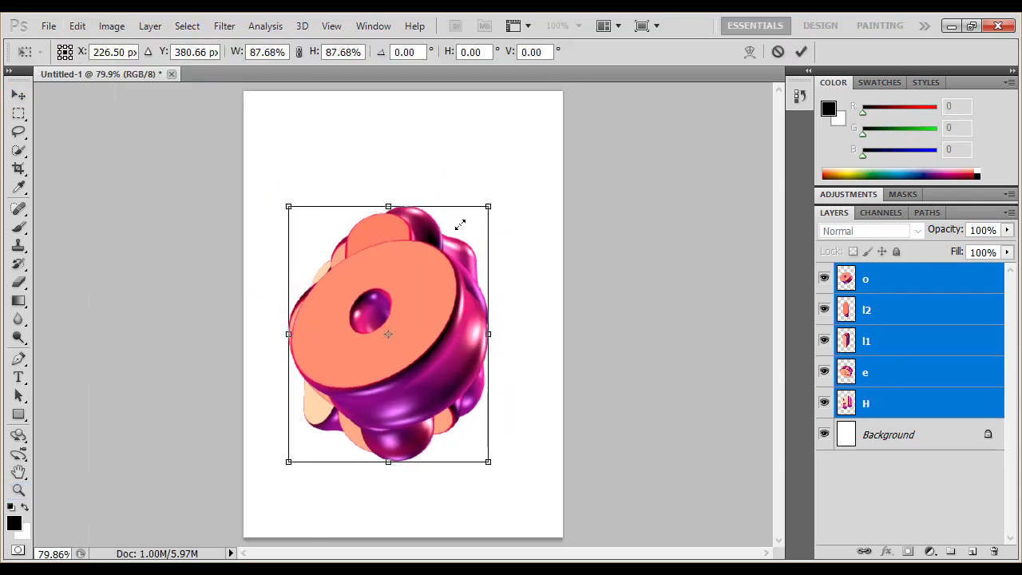
{"action": "left_click_drag", "start_coordinate": [393, 358], "coordinate": [443, 270]}
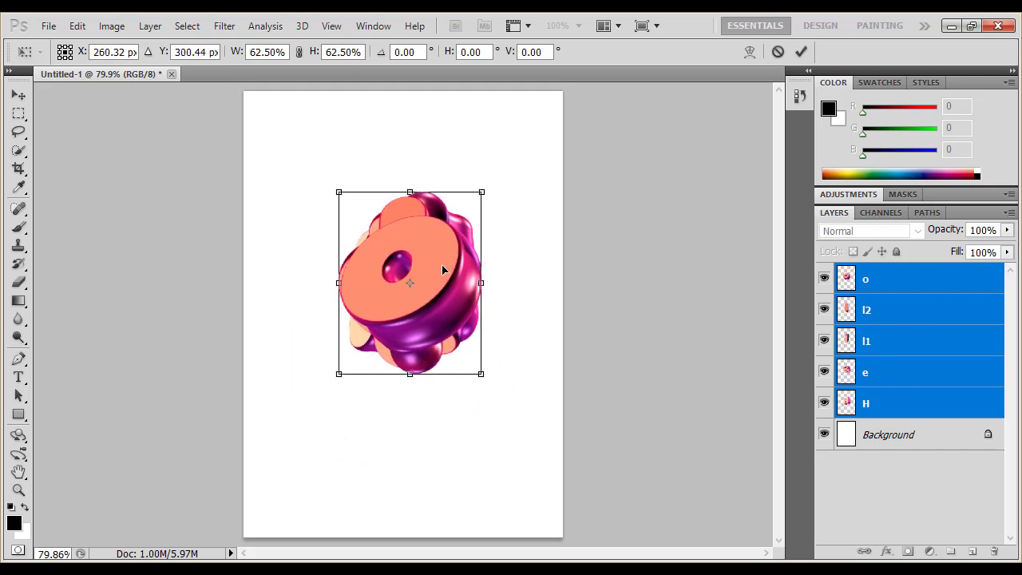
{"action": "left_click", "coordinate": [797, 58]}
- Select the H layer on its own and move it to the page's top left
{"action": "key", "text": "v"}
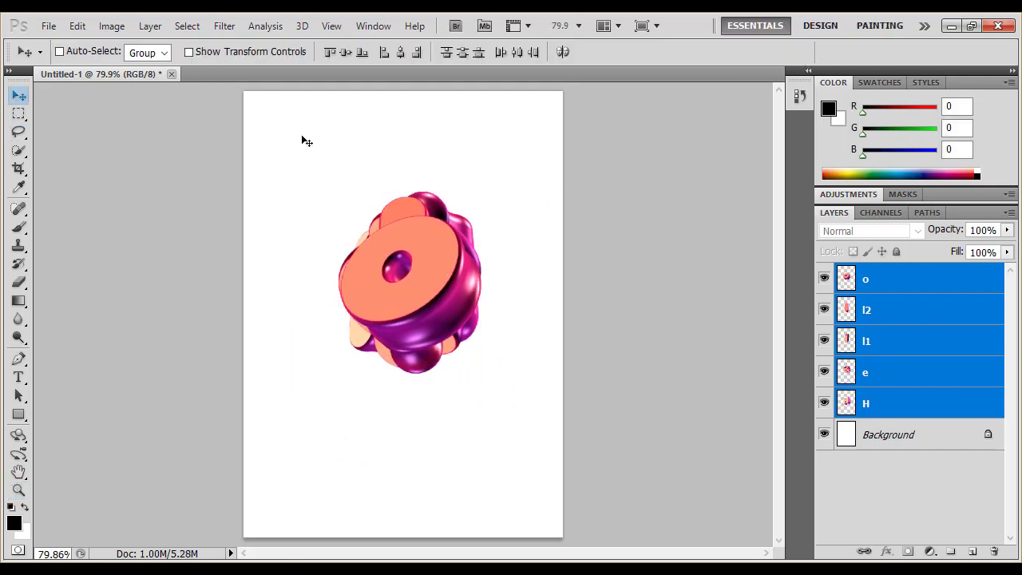
{"action": "left_click", "coordinate": [888, 295]}
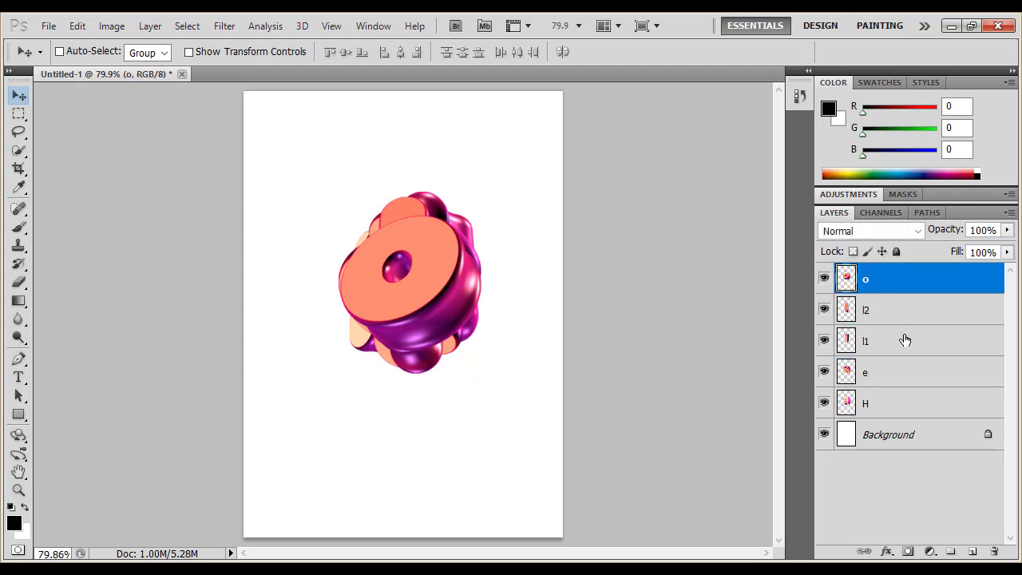
{"action": "left_click", "coordinate": [883, 401]}
{"action": "mouse_move", "coordinate": [460, 246]}
{"action": "left_mouse_down"}
{"action": "mouse_move", "coordinate": [345, 128]}
{"action": "mouse_move", "coordinate": [347, 139]}
{"action": "left_mouse_up"}
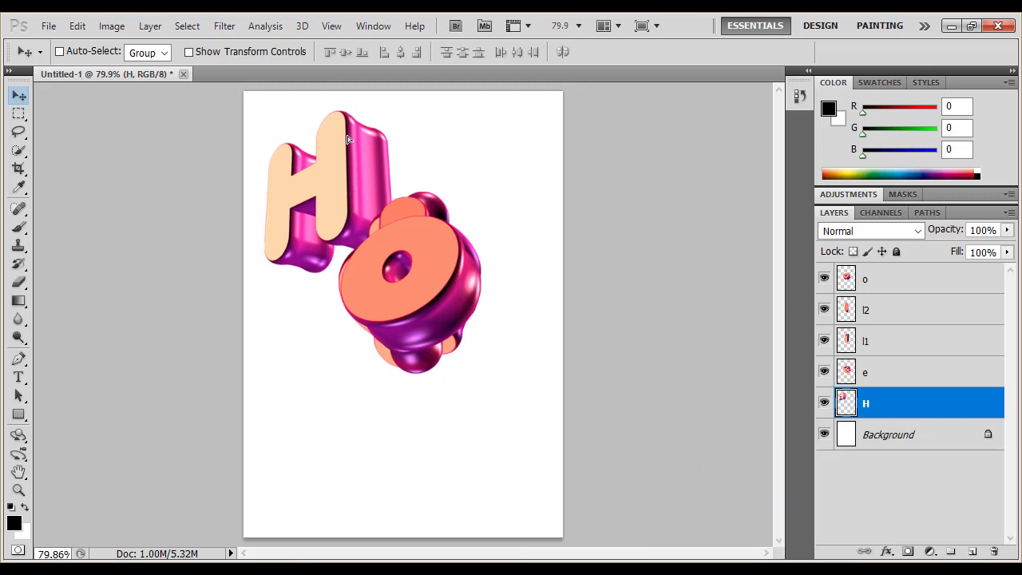
{"action": "mouse_move", "coordinate": [421, 275]}
{"action": "left_mouse_down"}
{"action": "mouse_move", "coordinate": [411, 280]}
{"action": "mouse_move", "coordinate": [431, 270]}
{"action": "left_mouse_up"}
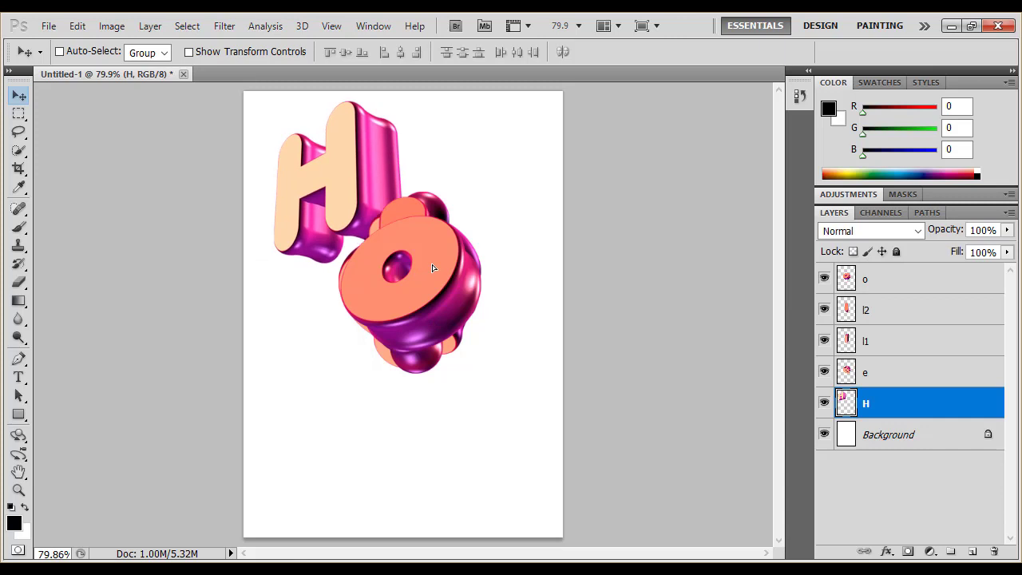
- Move the second l down, the first l out from behind the o, and the e beside the H
{"action": "left_click", "coordinate": [842, 319]}
{"action": "left_click_drag", "start_coordinate": [445, 316], "coordinate": [470, 428]}
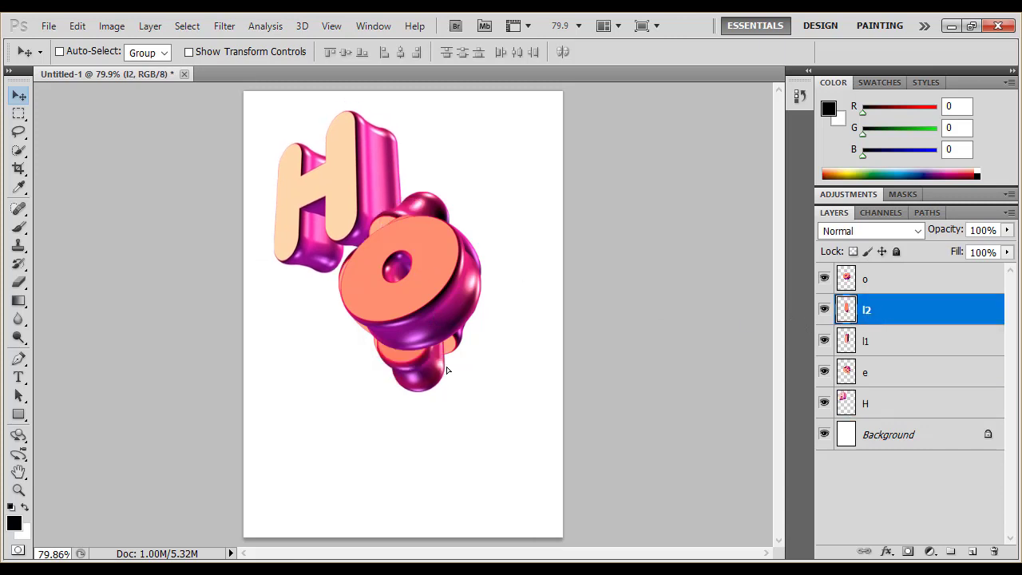
{"action": "left_click", "coordinate": [898, 345]}
{"action": "left_click_drag", "start_coordinate": [450, 320], "coordinate": [495, 443]}
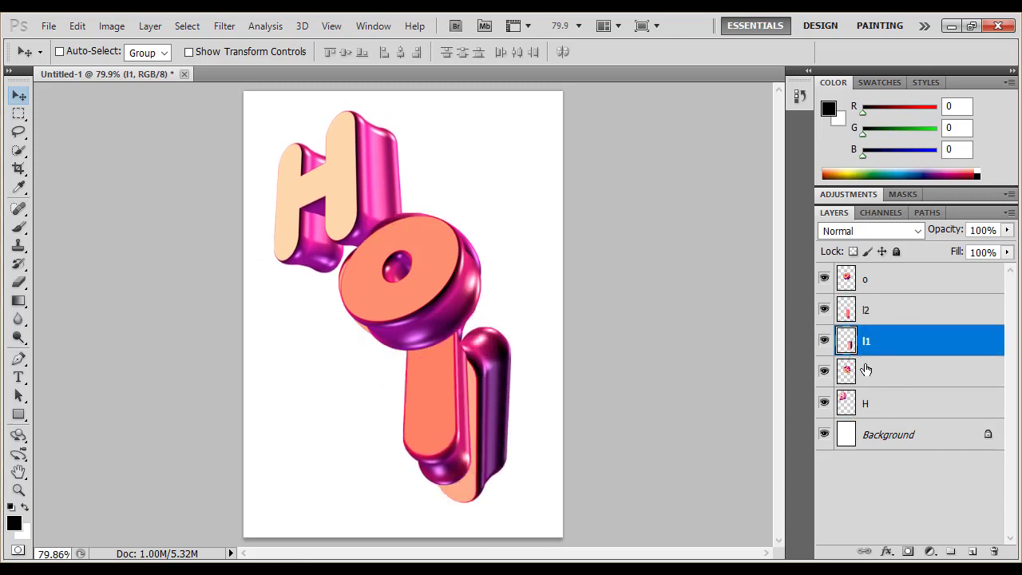
{"action": "left_click", "coordinate": [879, 374]}
{"action": "left_click_drag", "start_coordinate": [470, 302], "coordinate": [493, 208]}
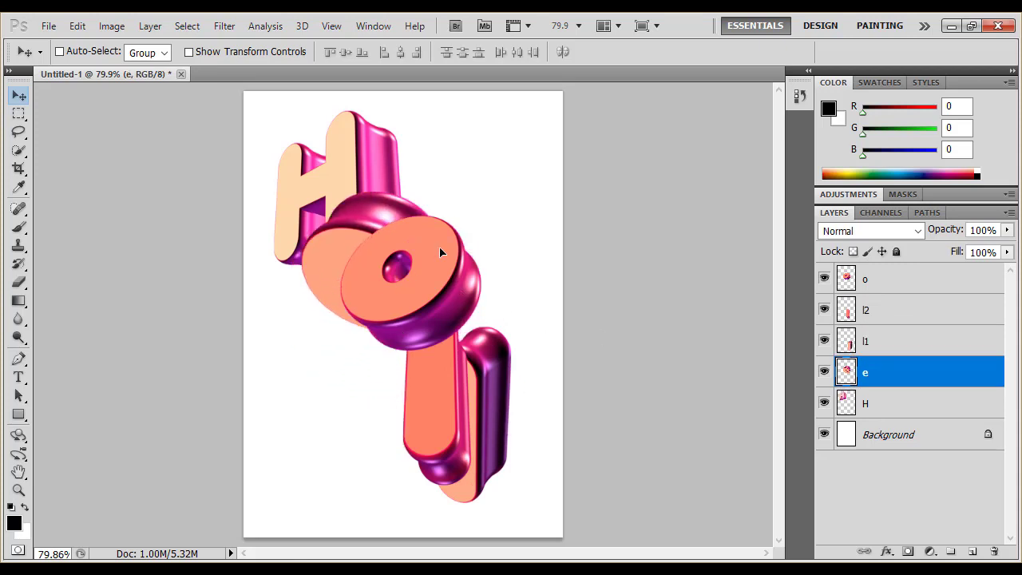
- Move the o to the bottom of the page, then hide the second l to check the layout
{"action": "left_click", "coordinate": [878, 399]}
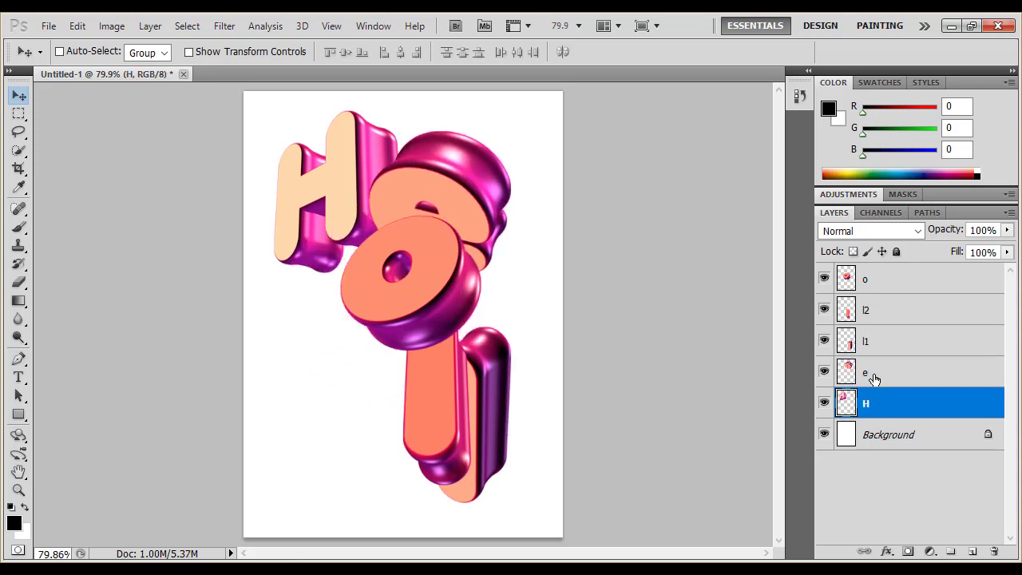
{"action": "left_click", "coordinate": [878, 279]}
{"action": "left_click_drag", "start_coordinate": [469, 305], "coordinate": [518, 477]}
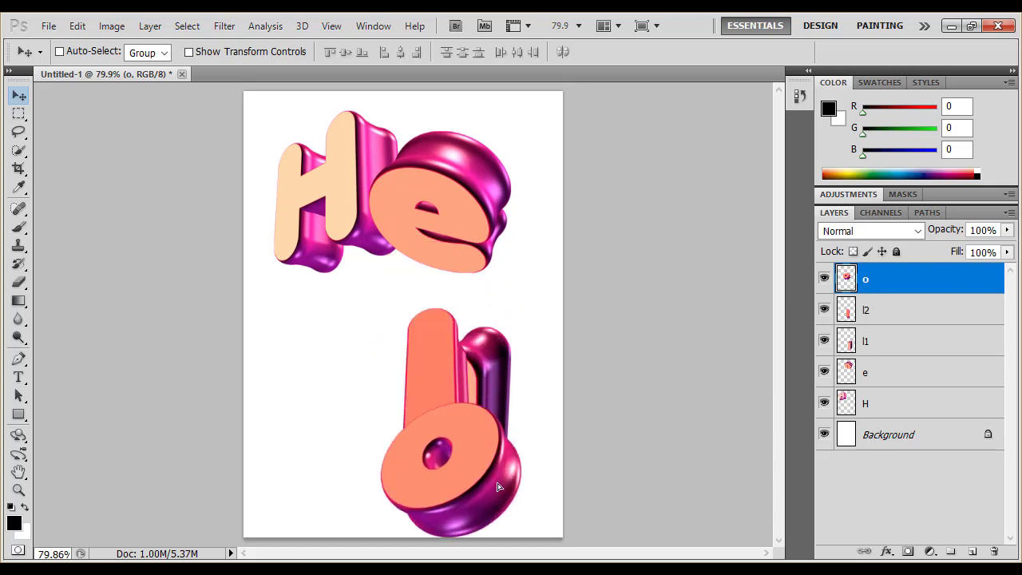
{"action": "mouse_move", "coordinate": [470, 212]}
{"action": "left_mouse_down"}
{"action": "mouse_move", "coordinate": [478, 208]}
{"action": "mouse_move", "coordinate": [482, 236]}
{"action": "mouse_move", "coordinate": [415, 335]}
{"action": "left_mouse_up"}
{"action": "left_click", "coordinate": [890, 372]}
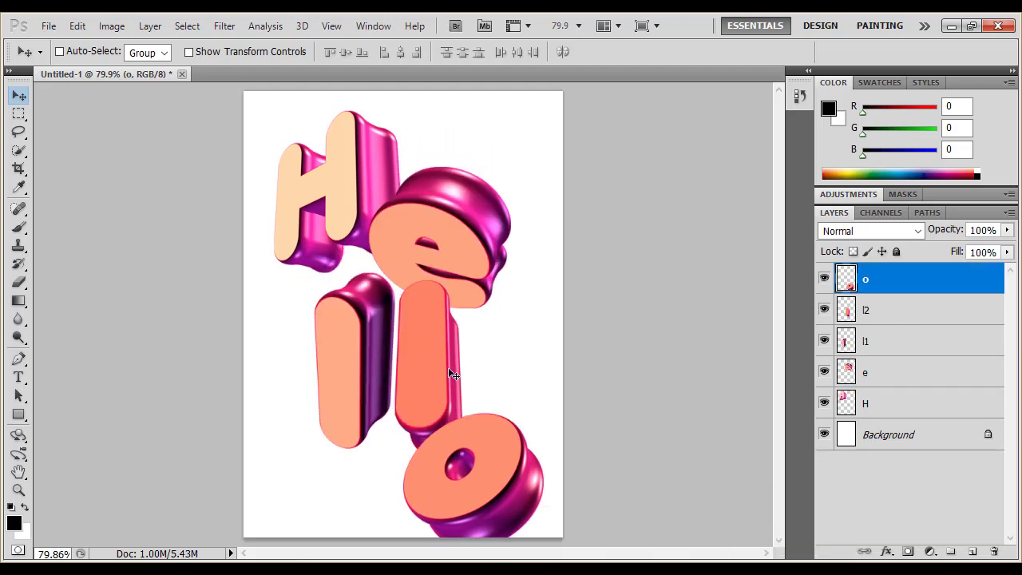
{"action": "left_click", "coordinate": [878, 310]}
- Rotate the first l about 19° and shift it slightly left
{"action": "left_click", "coordinate": [824, 310]}
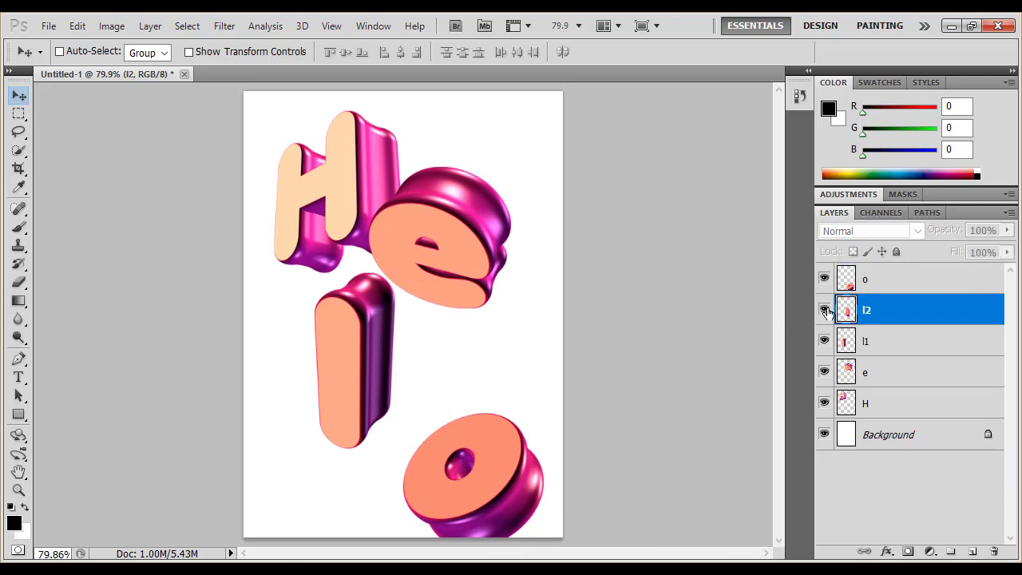
{"action": "left_click", "coordinate": [863, 341]}
{"action": "left_click", "coordinate": [824, 341]}
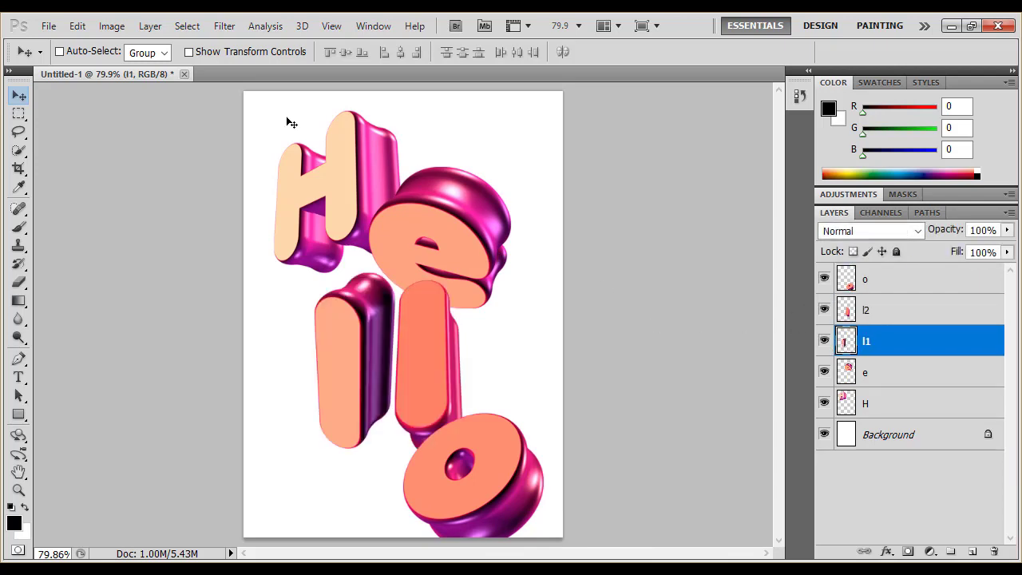
{"action": "left_click", "coordinate": [78, 25]}
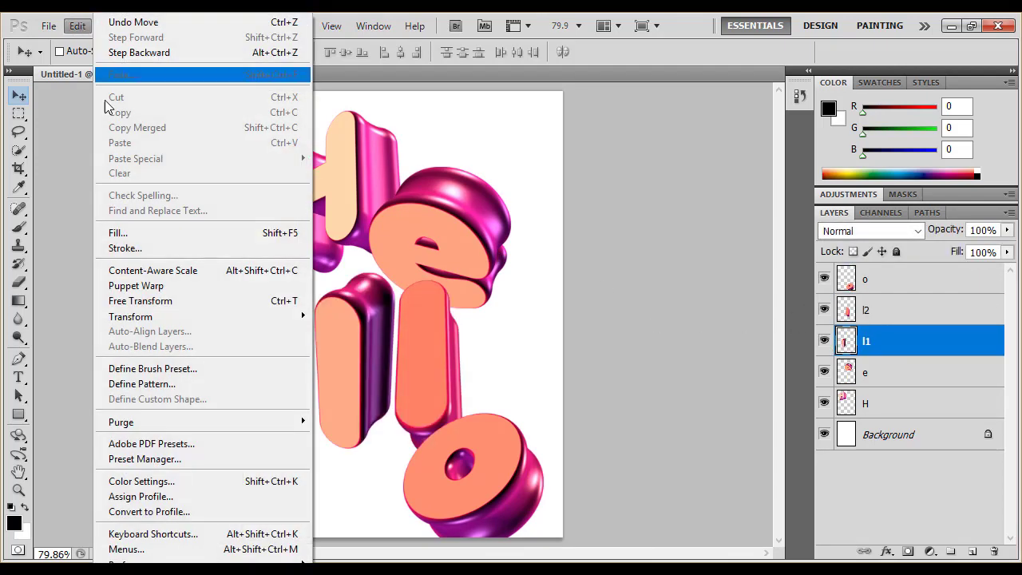
{"action": "left_click", "coordinate": [140, 301]}
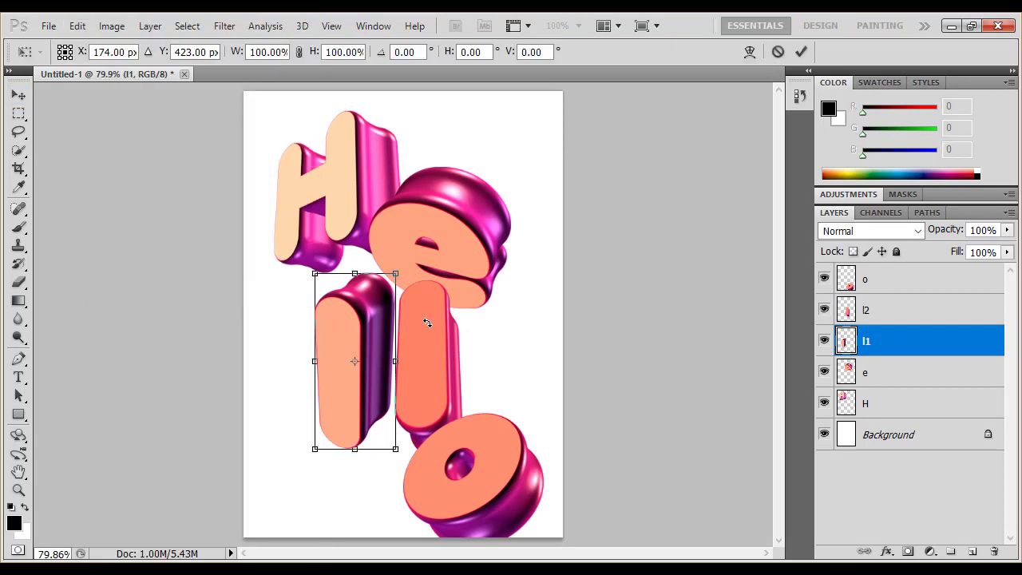
{"action": "left_click_drag", "start_coordinate": [427, 323], "coordinate": [421, 349]}
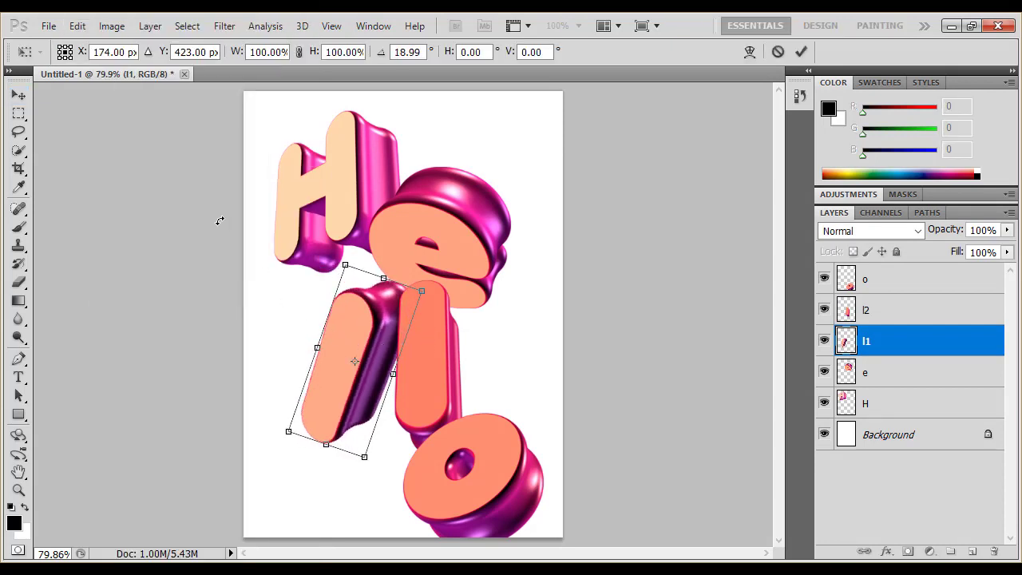
{"action": "left_click", "coordinate": [801, 51]}
{"action": "mouse_move", "coordinate": [357, 353]}
{"action": "left_mouse_down"}
{"action": "mouse_move", "coordinate": [335, 359]}
{"action": "mouse_move", "coordinate": [342, 354]}
{"action": "left_mouse_up"}
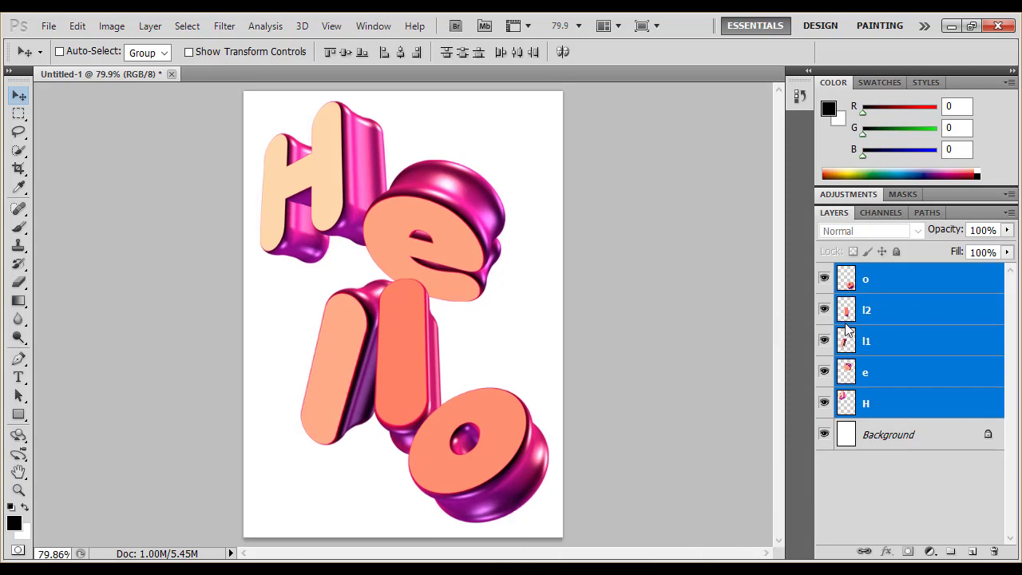
- Enlarge the e to 111.25% and nudge it a few pixels down
{"action": "left_click", "coordinate": [846, 327]}
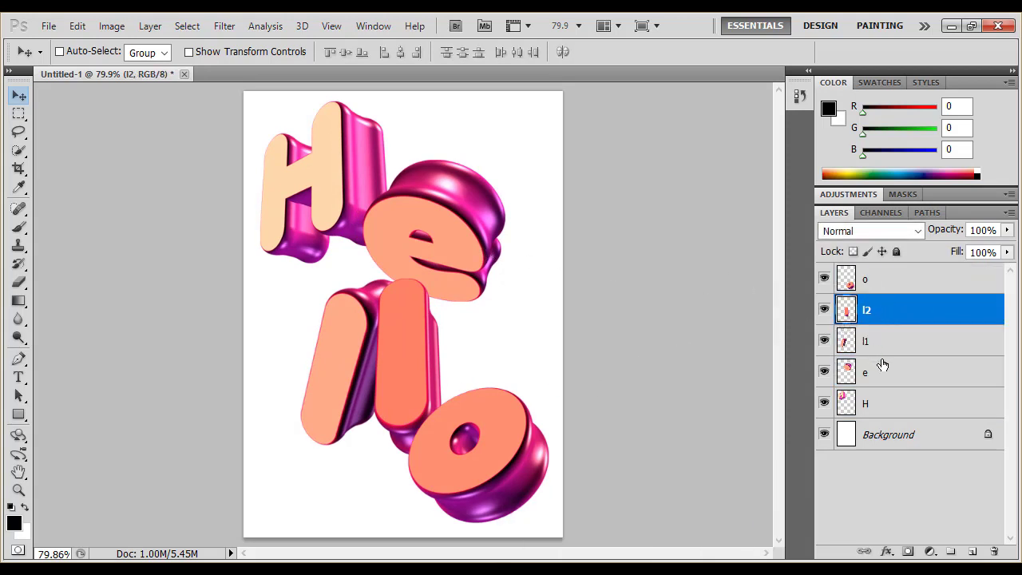
{"action": "left_click", "coordinate": [879, 372]}
{"action": "left_click", "coordinate": [825, 373]}
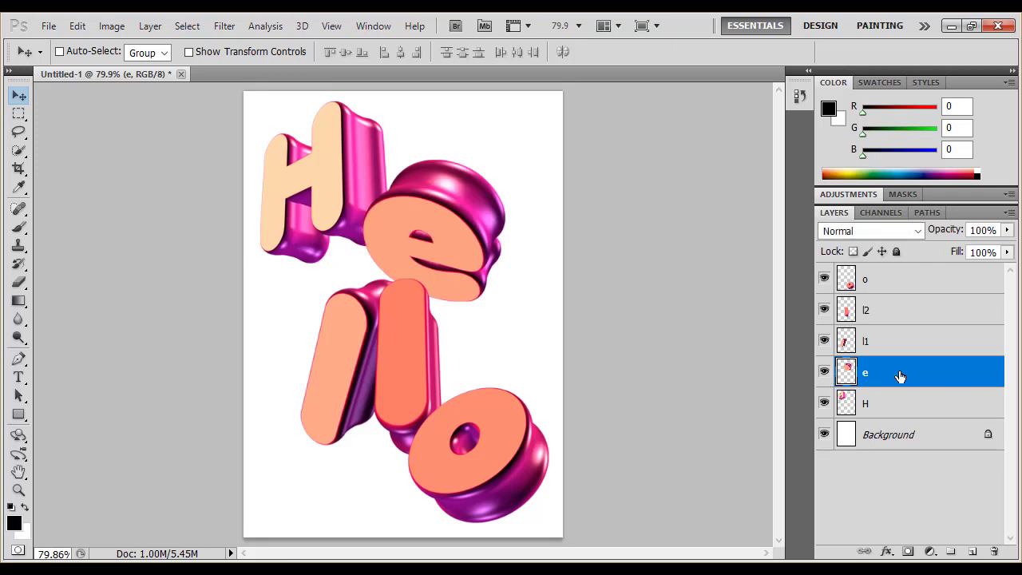
{"action": "left_click", "coordinate": [77, 25]}
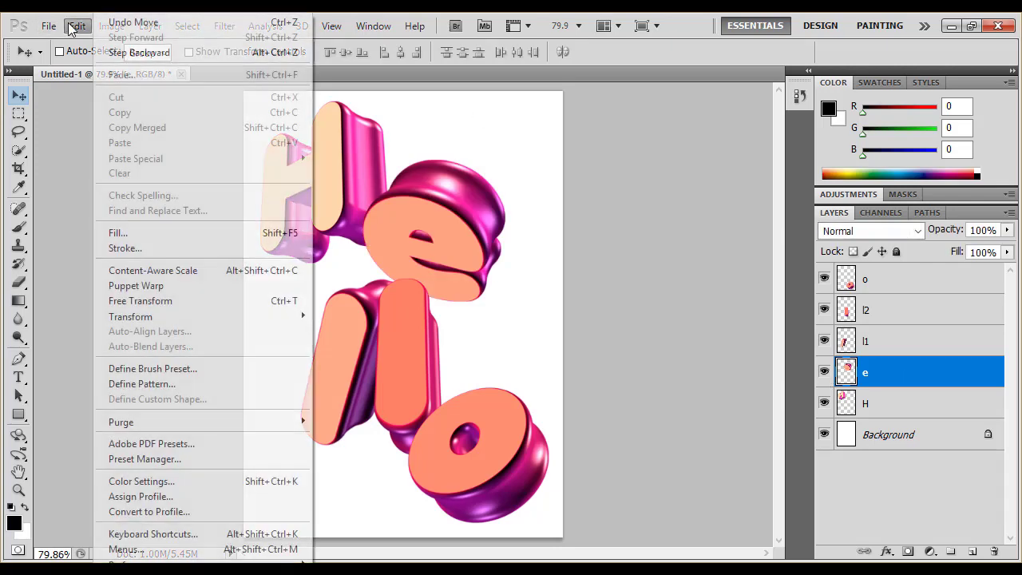
{"action": "left_click", "coordinate": [190, 301]}
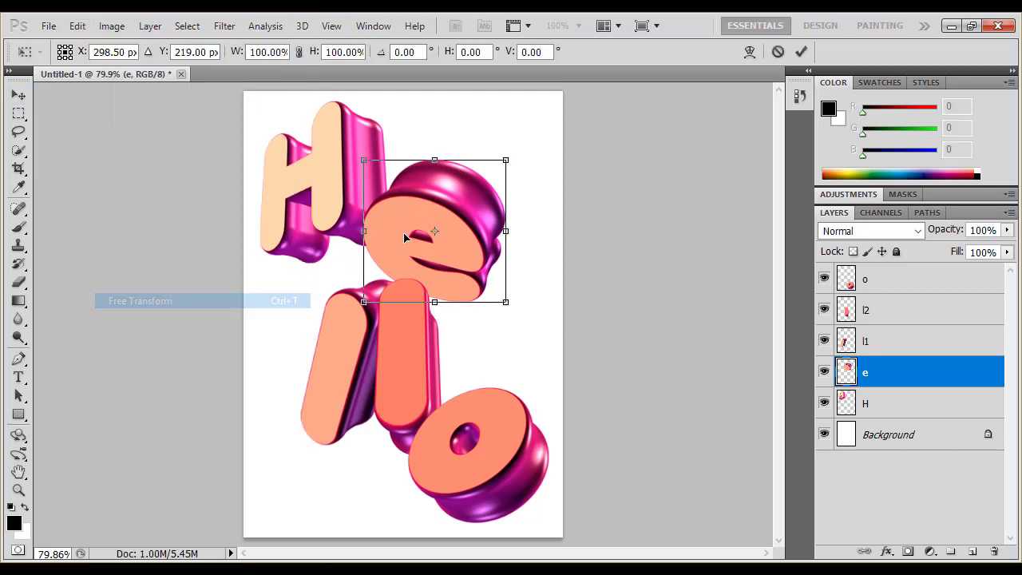
{"action": "left_click_drag", "start_coordinate": [506, 160], "coordinate": [522, 145]}
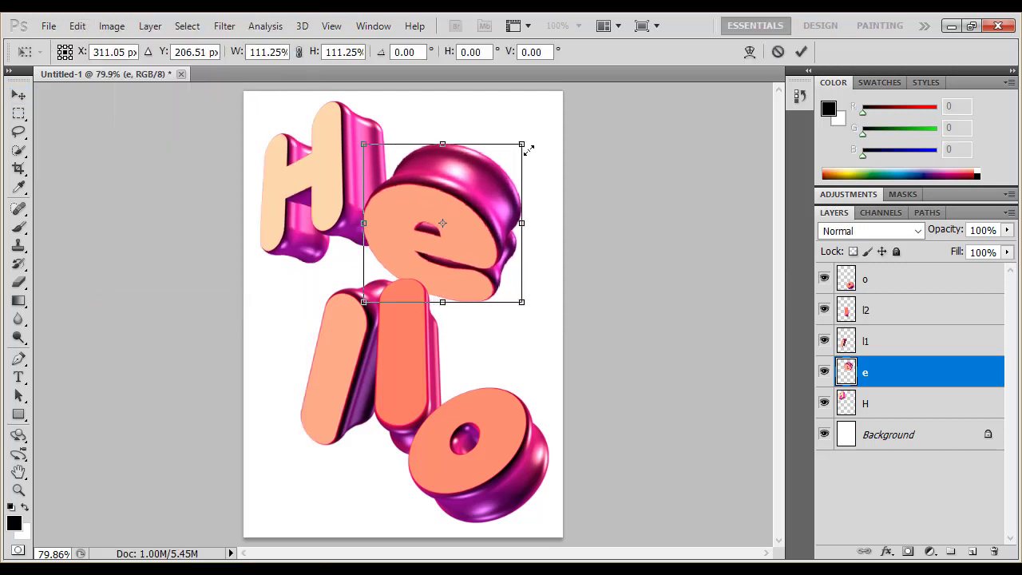
{"action": "left_click", "coordinate": [801, 51]}
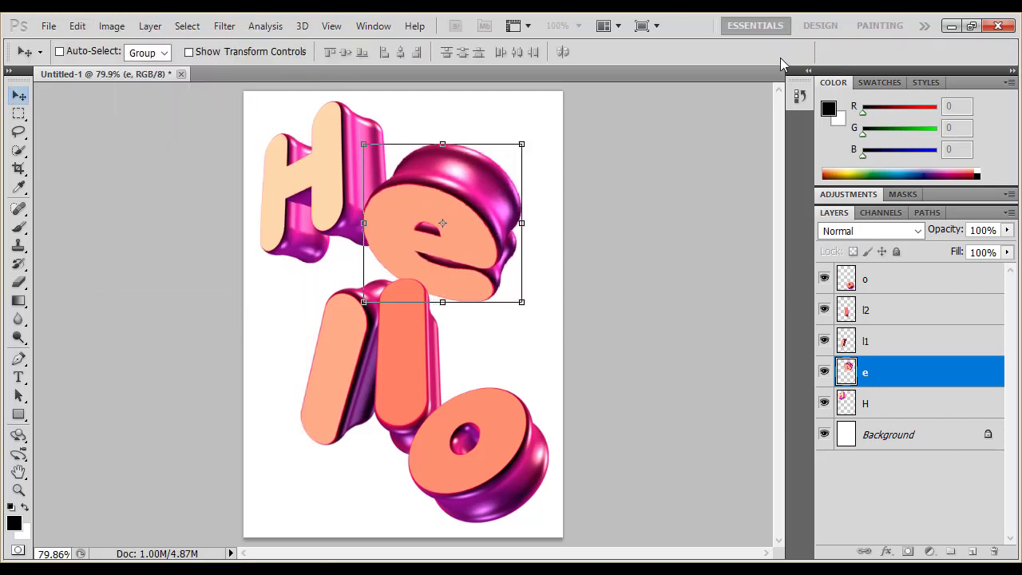
{"action": "key", "text": "Down"}
{"action": "key", "text": "Down"}
{"action": "key", "text": "Down"}
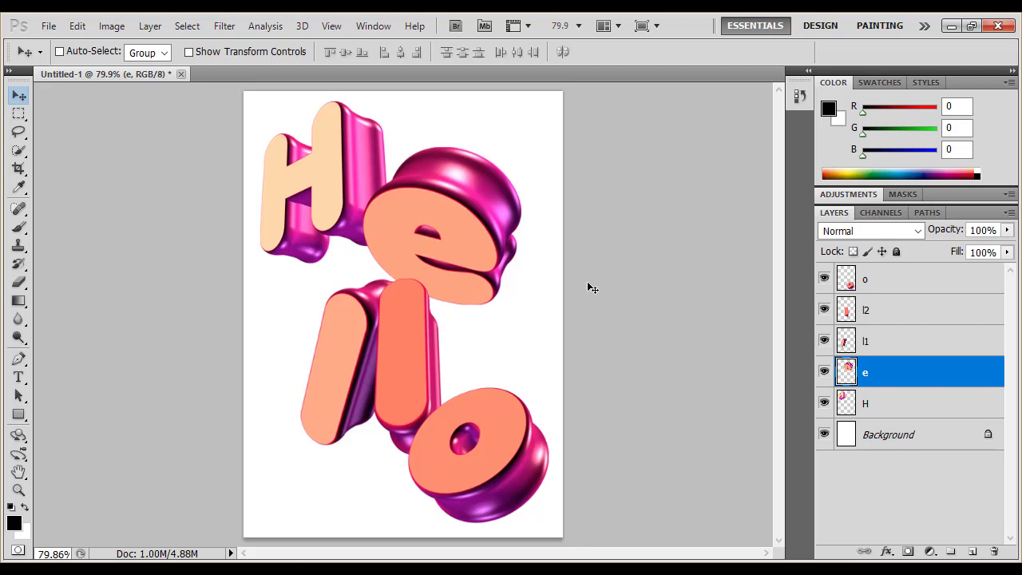
{"action": "left_click", "coordinate": [908, 406]}
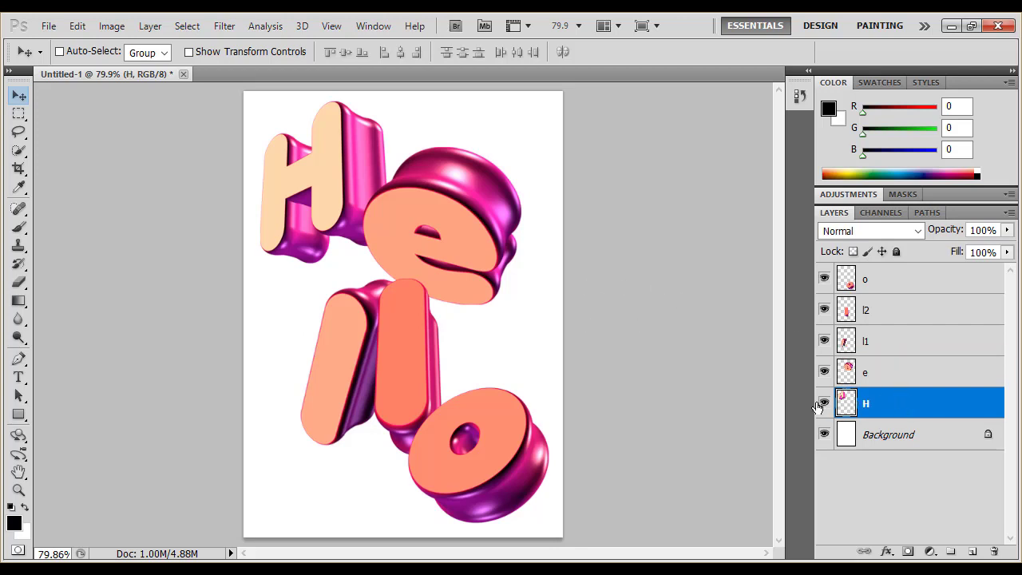
{"action": "left_click", "coordinate": [820, 373]}
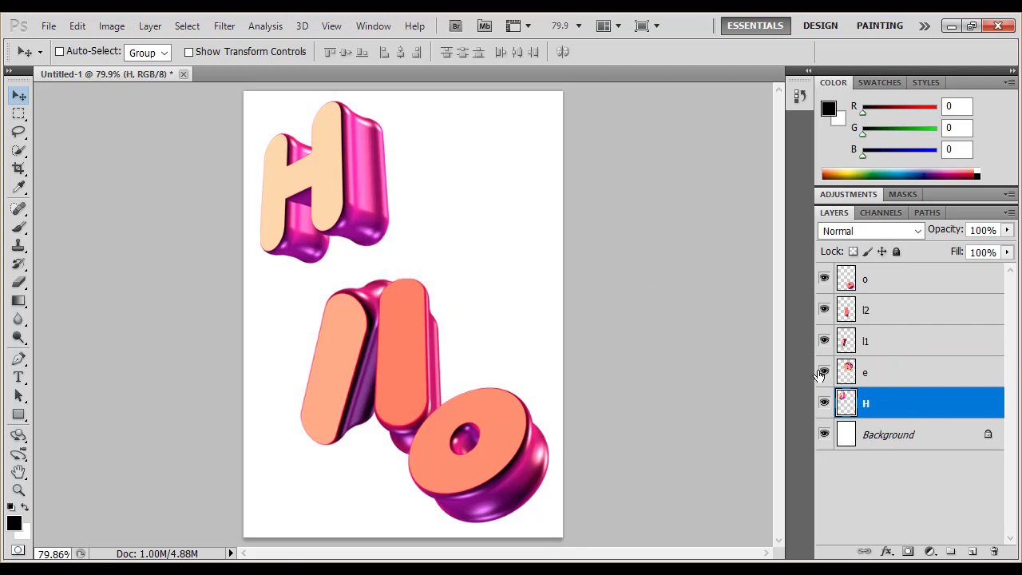
{"action": "left_click", "coordinate": [907, 320]}
{"action": "left_click", "coordinate": [824, 341]}
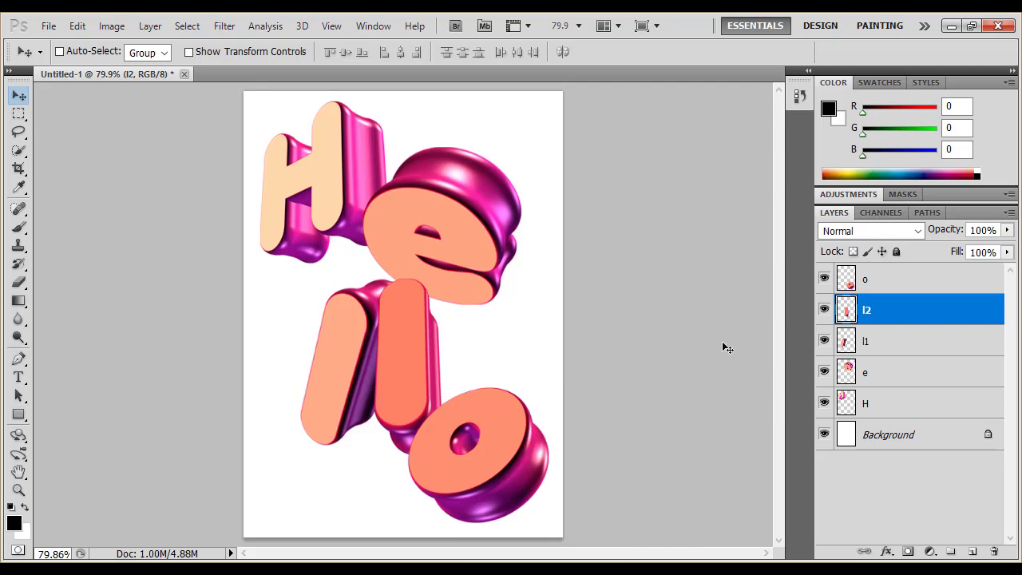
{"action": "left_click", "coordinate": [824, 341]}
- Show the first l again and scale it up to 110.17% with Free Transform
{"action": "left_click", "coordinate": [874, 342]}
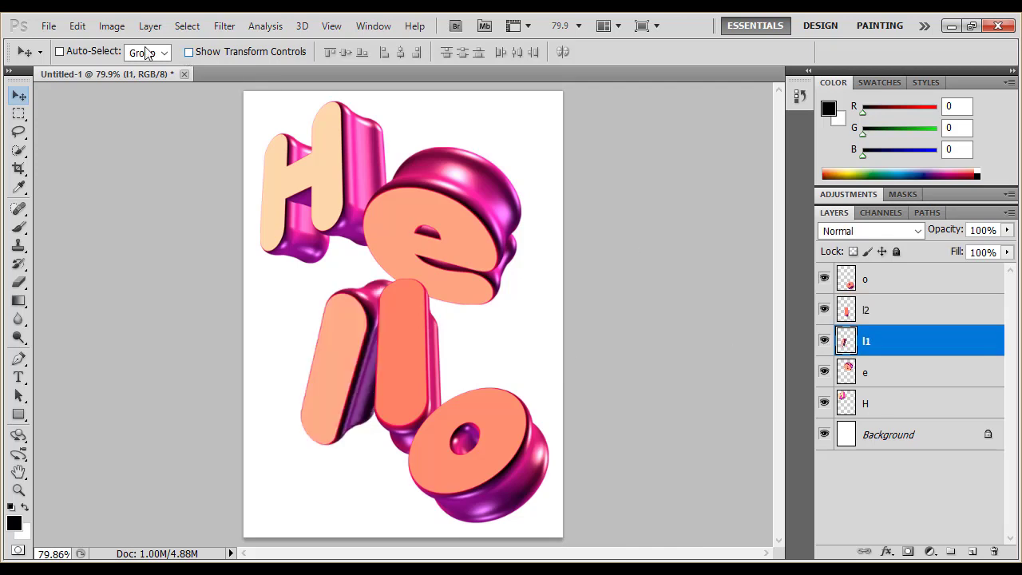
{"action": "left_click", "coordinate": [78, 26]}
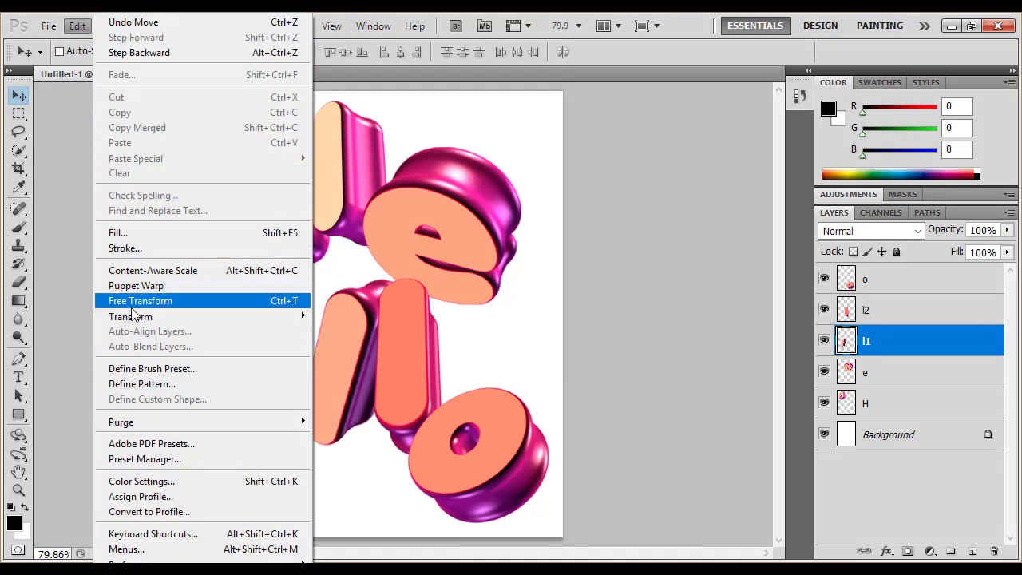
{"action": "mouse_move", "coordinate": [130, 316]}
{"action": "left_click", "coordinate": [142, 301]}
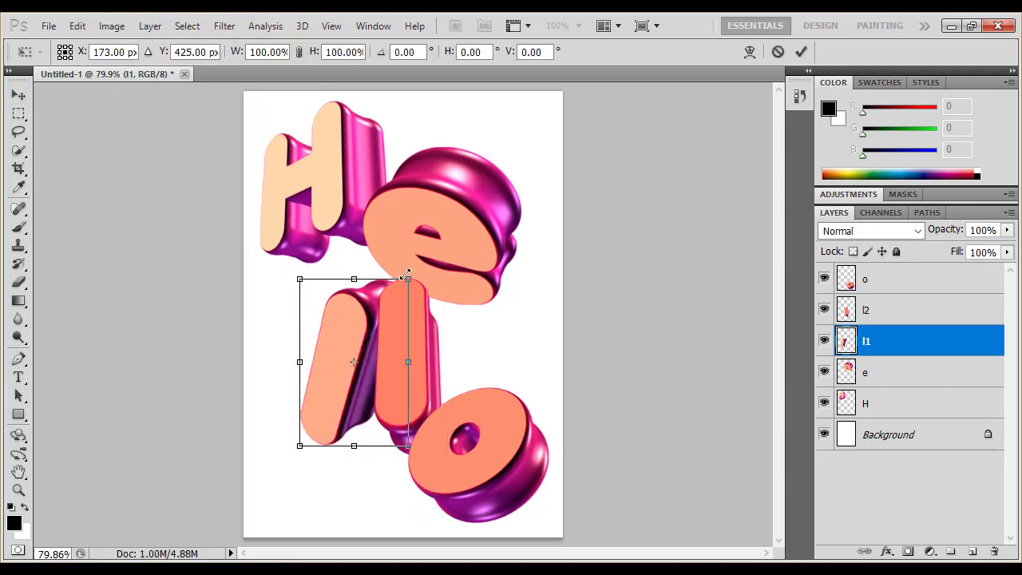
{"action": "left_click_drag", "start_coordinate": [407, 279], "coordinate": [421, 264]}
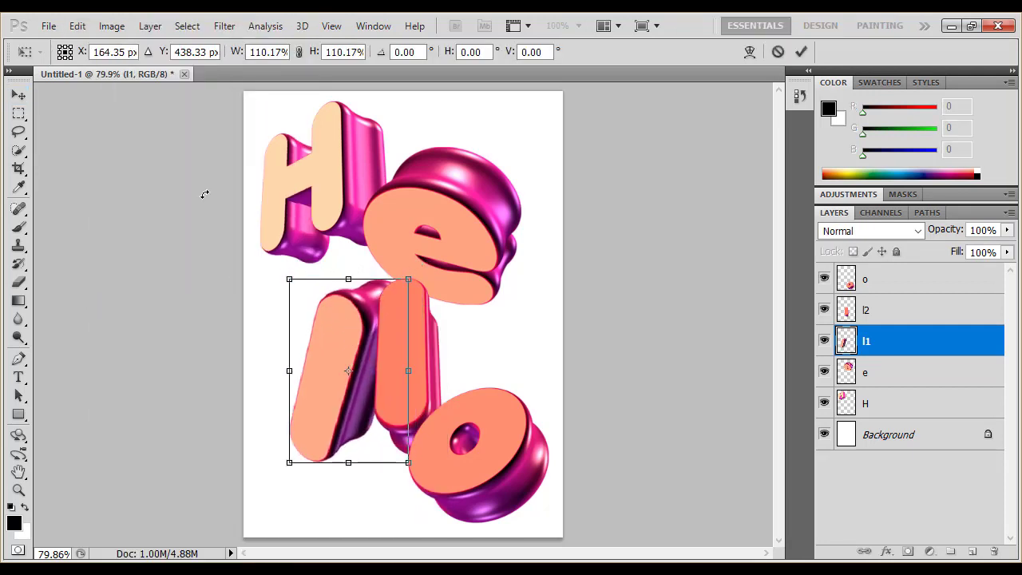
{"action": "left_click", "coordinate": [801, 51]}
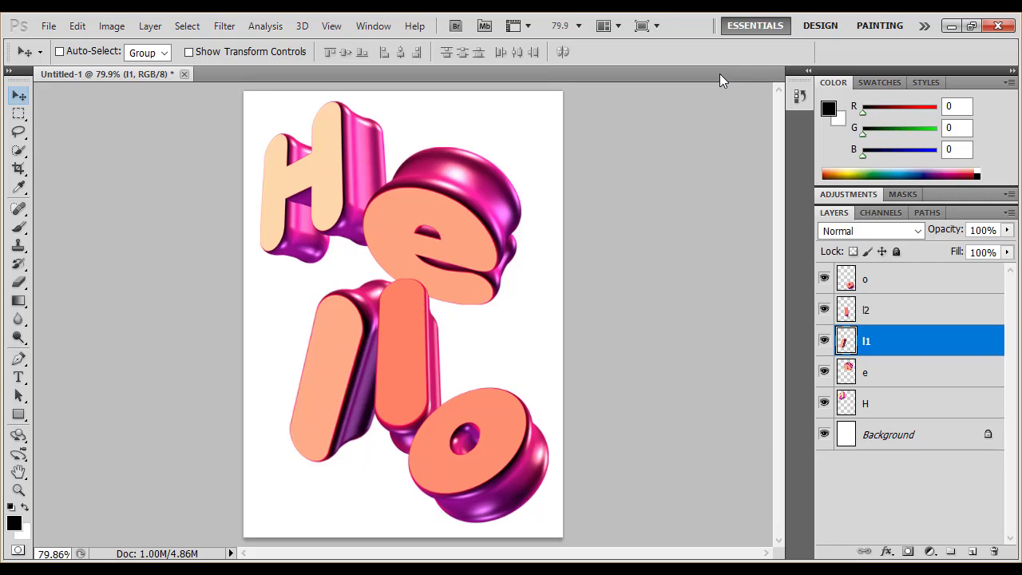
- Enlarge the H to about 113% wide by 109% tall and nudge it into place beside the e
{"action": "left_click", "coordinate": [869, 406]}
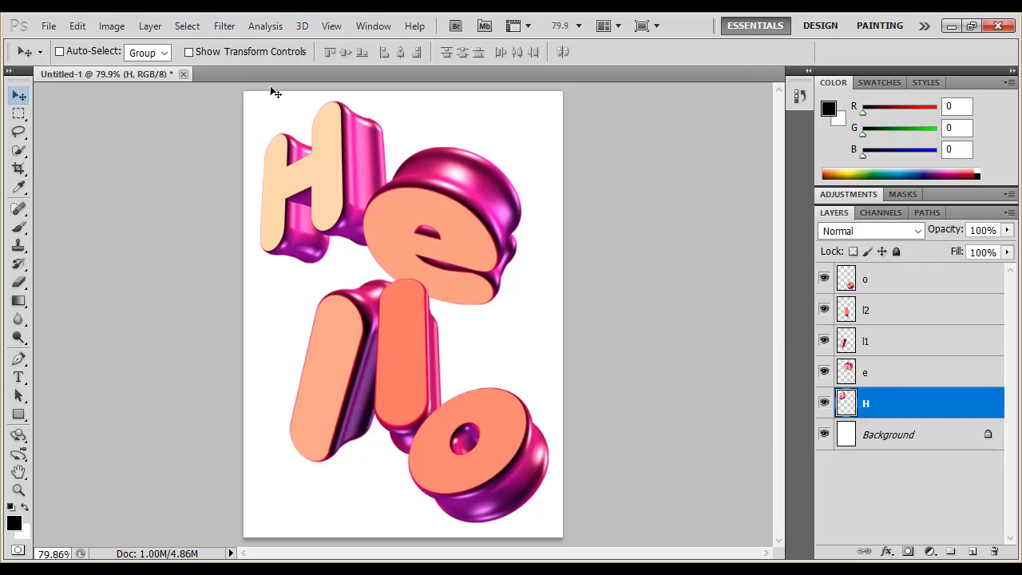
{"action": "left_click", "coordinate": [76, 25]}
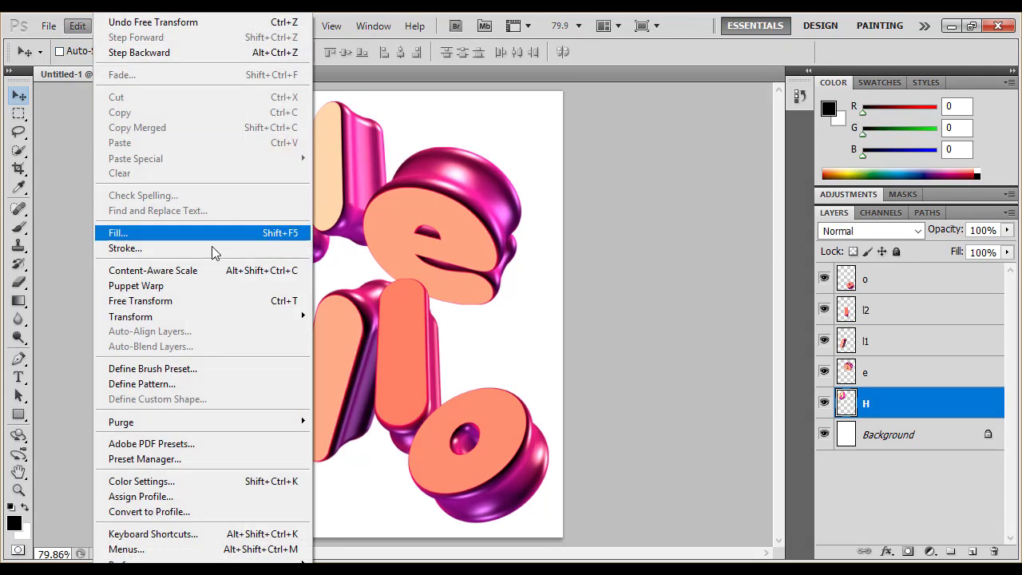
{"action": "left_click", "coordinate": [182, 301]}
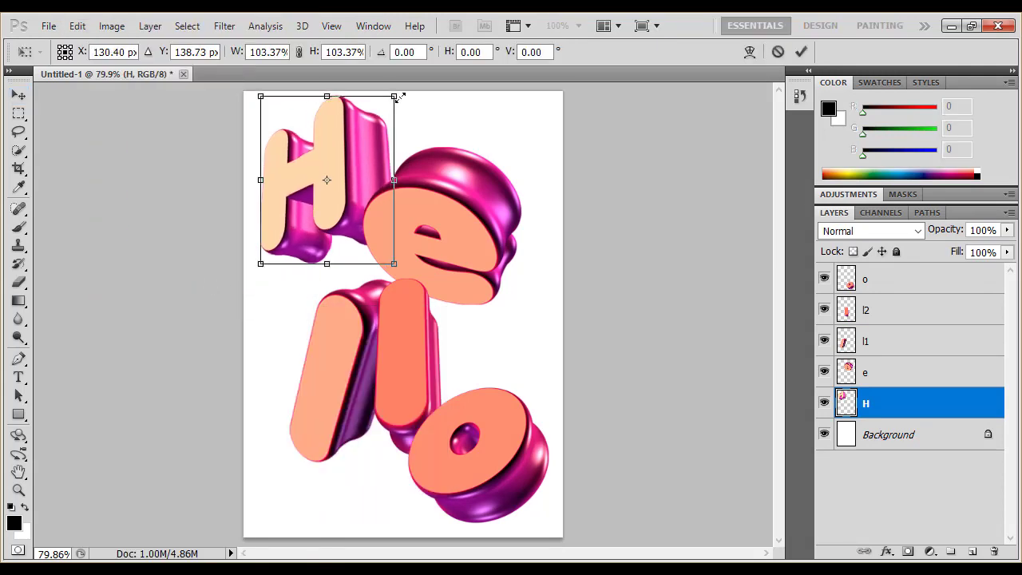
{"action": "left_click_drag", "start_coordinate": [391, 102], "coordinate": [397, 92]}
{"action": "left_click_drag", "start_coordinate": [260, 266], "coordinate": [256, 269]}
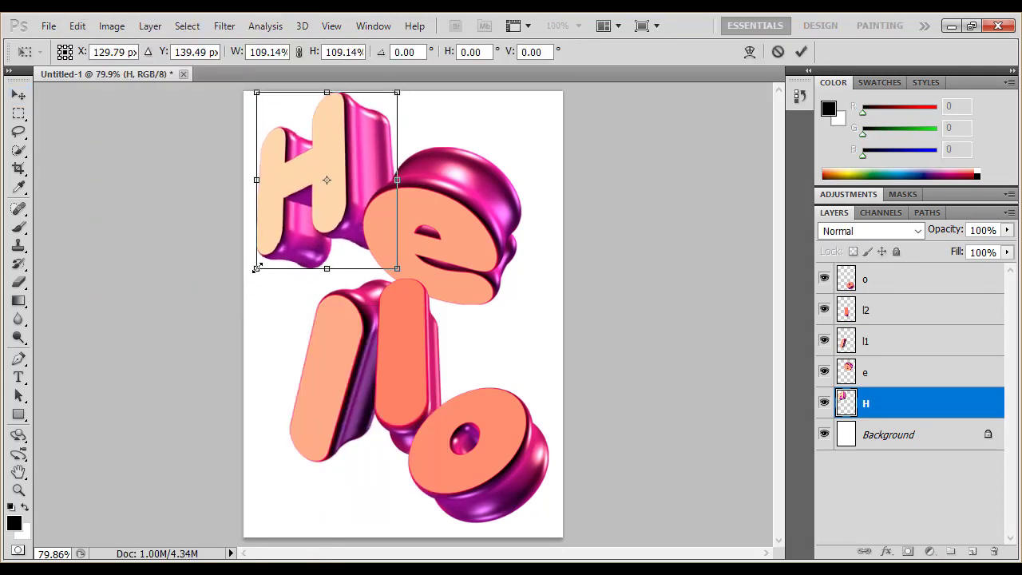
{"action": "left_click_drag", "start_coordinate": [398, 181], "coordinate": [404, 180]}
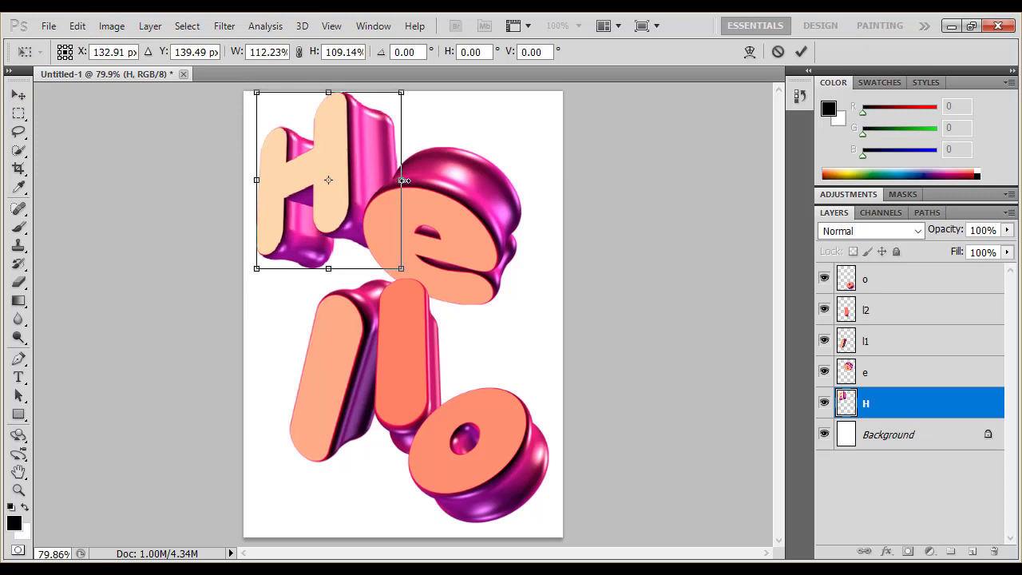
{"action": "left_click", "coordinate": [801, 51]}
{"action": "left_click_drag", "start_coordinate": [364, 152], "coordinate": [357, 166]}
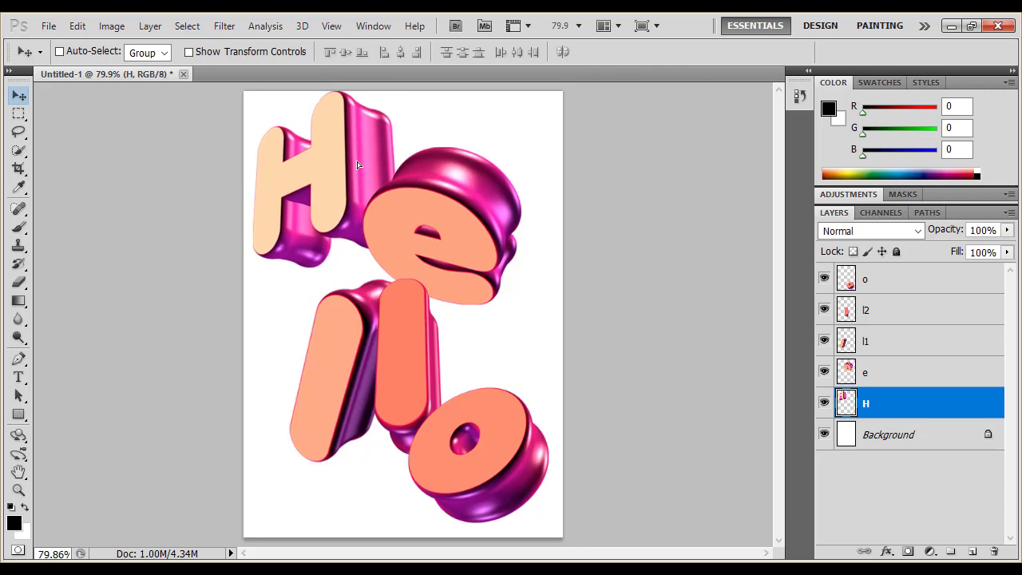
{"action": "key", "text": "Up"}
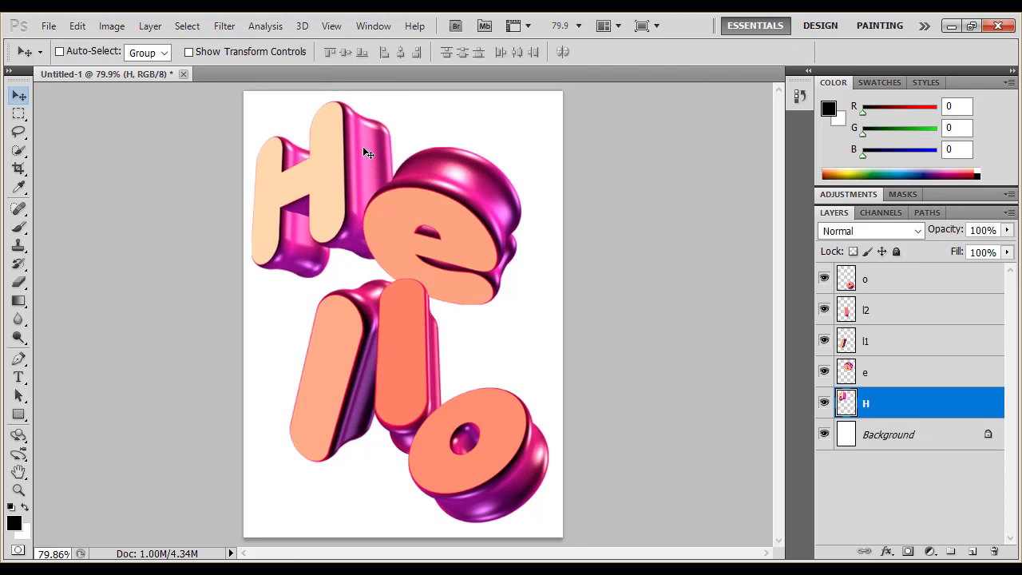
{"action": "key", "text": "Up"}
{"action": "key", "text": "Up"}
{"action": "key", "text": "Up"}
{"action": "key", "text": "Up"}
{"action": "key", "text": "Up"}
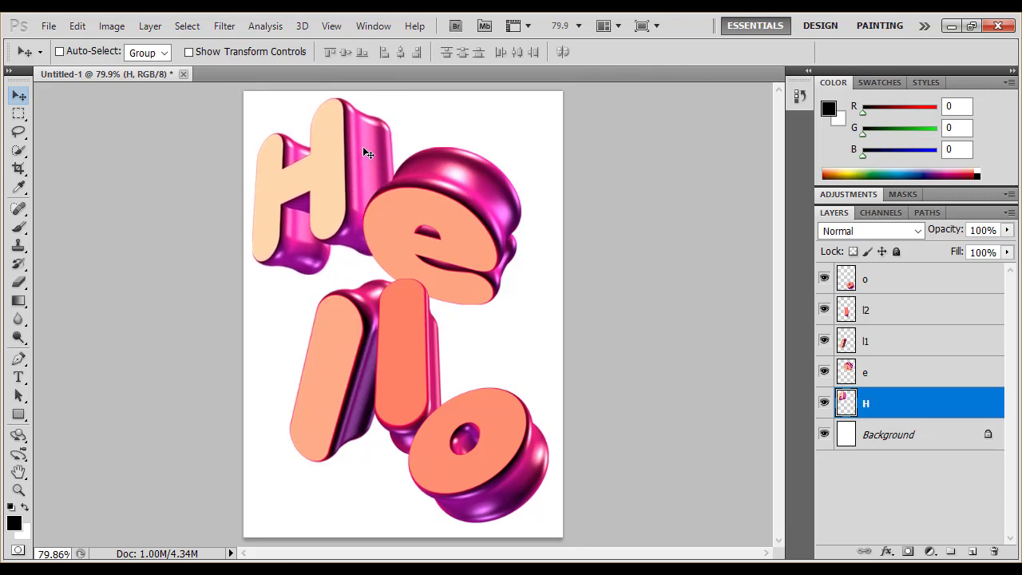
{"action": "key", "text": "Up"}
{"action": "key", "text": "Up"}
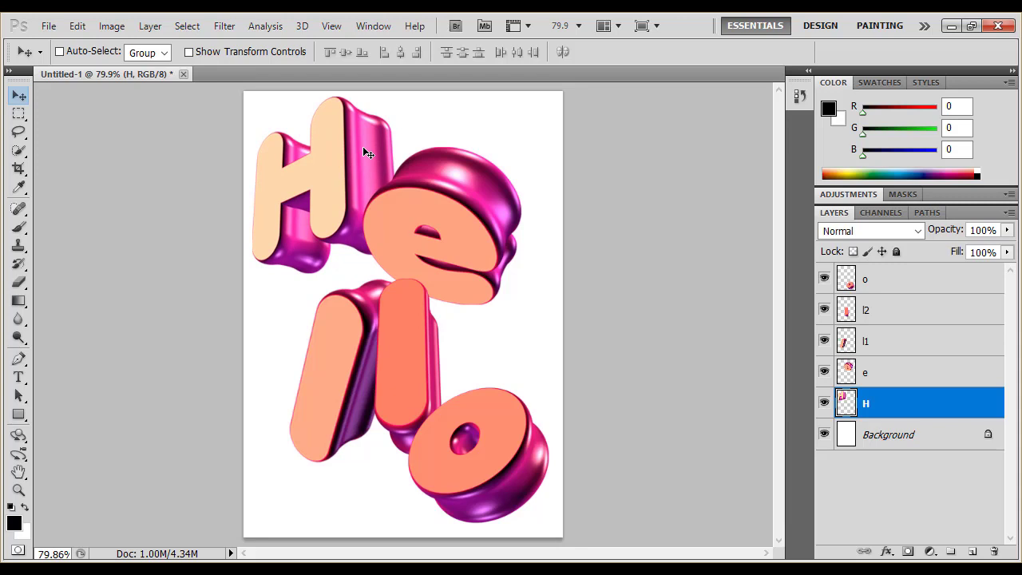
- Turn on CMYK proof colours and switch to the Magic Wand tool
{"action": "key", "text": "ctrl+y"}
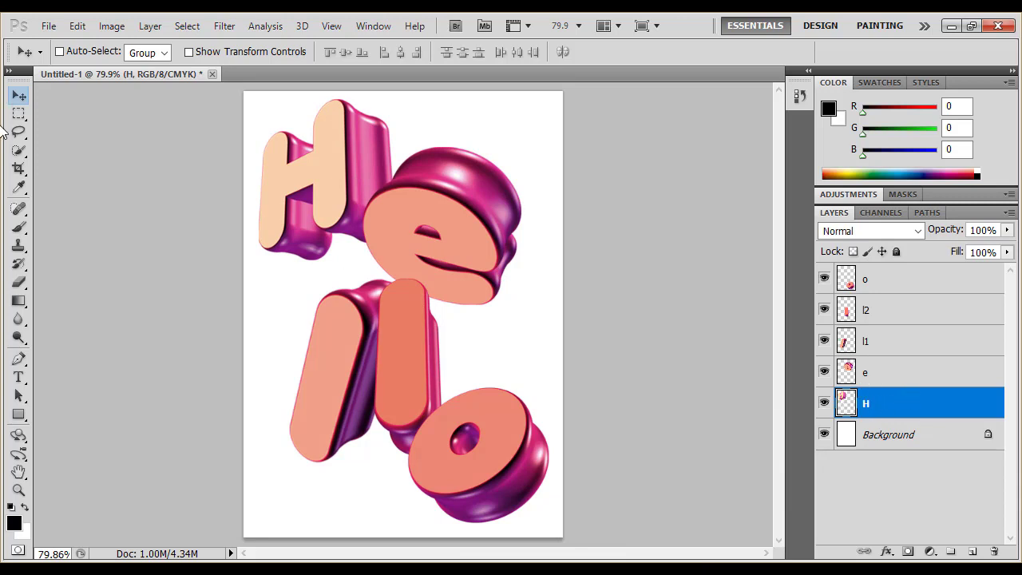
{"action": "left_click", "coordinate": [16, 153]}
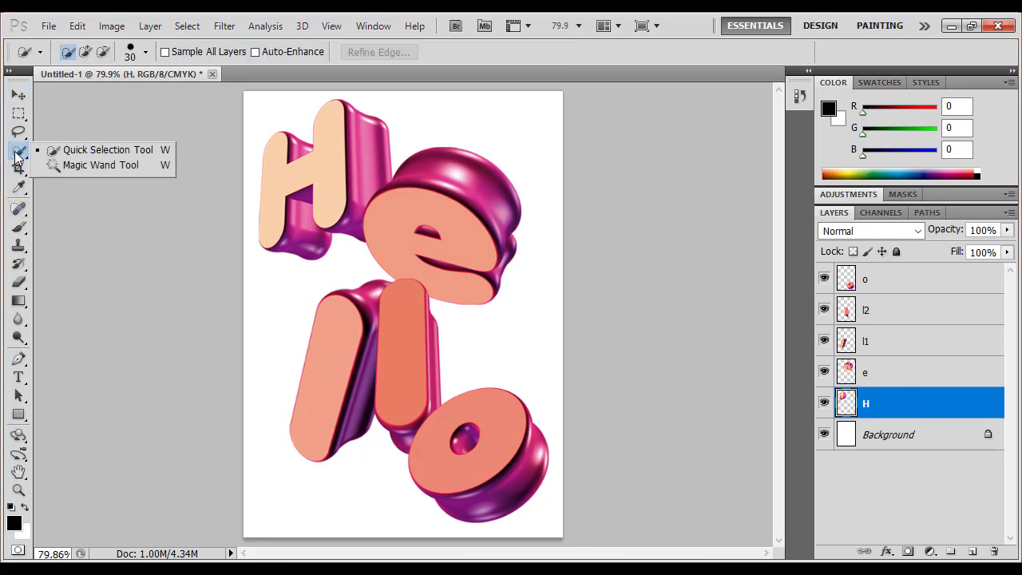
{"action": "left_click", "coordinate": [99, 165]}
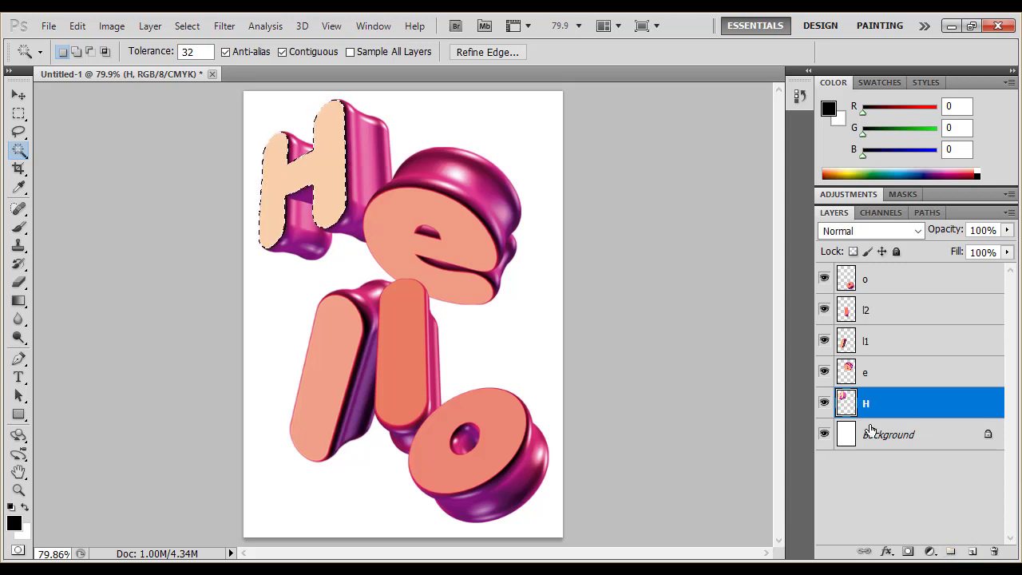
- Add a new empty layer above H and name it H2
{"action": "left_click", "coordinate": [973, 551]}
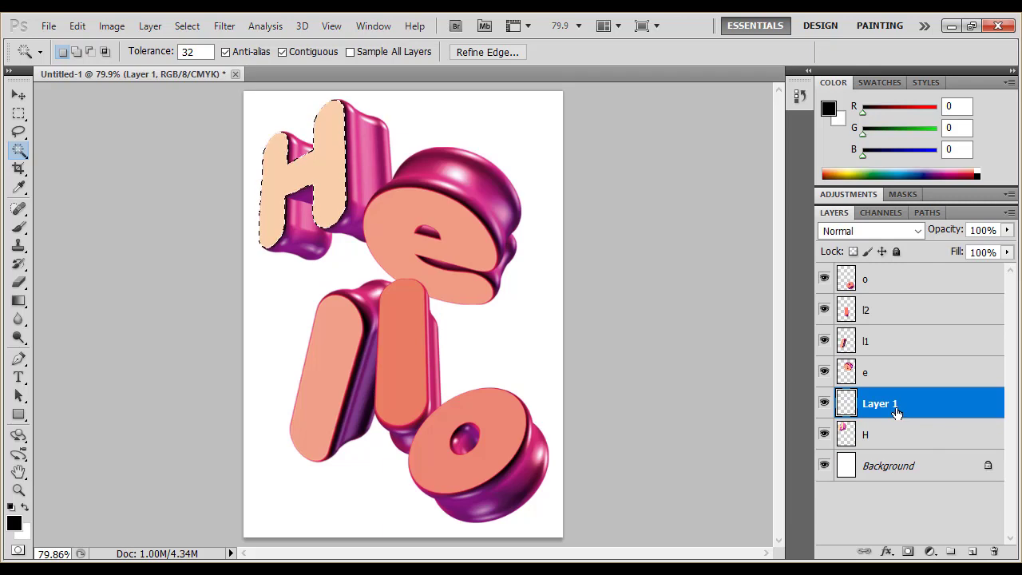
{"action": "double_click", "coordinate": [892, 409]}
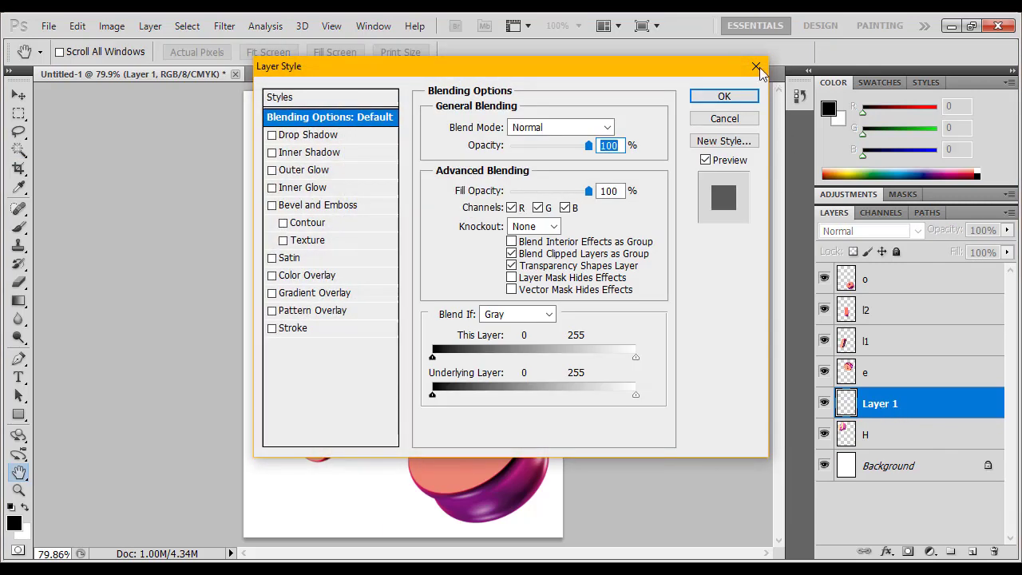
{"action": "left_click", "coordinate": [756, 67]}
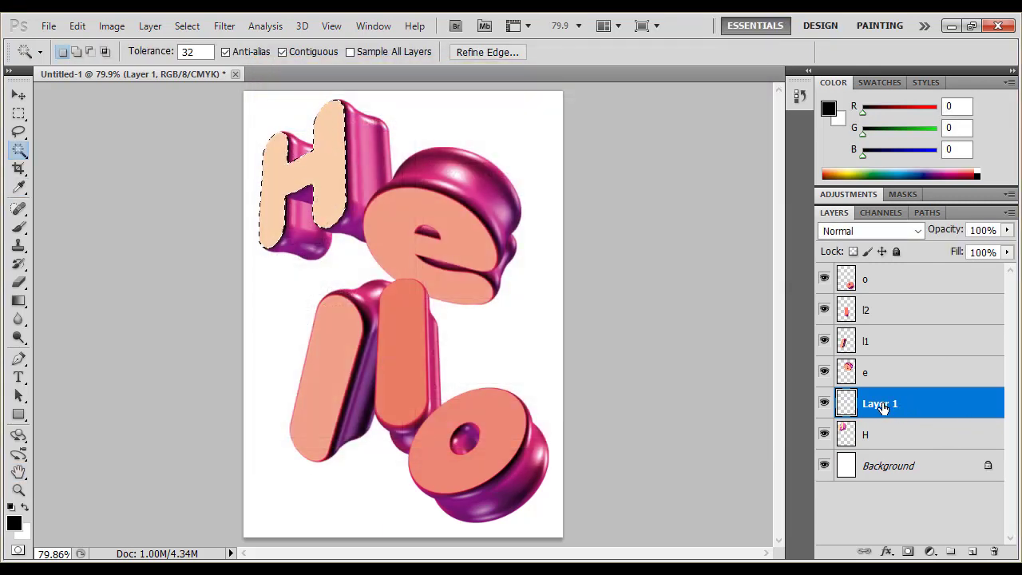
{"action": "double_click", "coordinate": [883, 405]}
{"action": "type", "text": "H2"}
{"action": "key", "text": "Return"}
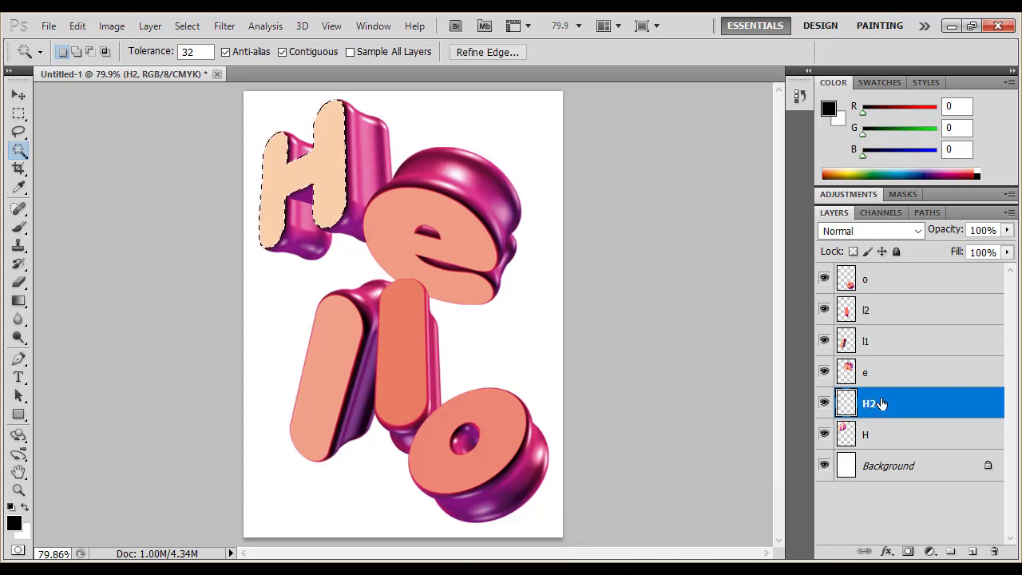
- Fill the selected H face with black using the Paint Bucket, then deselect
{"action": "left_click", "coordinate": [27, 298]}
{"action": "left_click", "coordinate": [111, 316]}
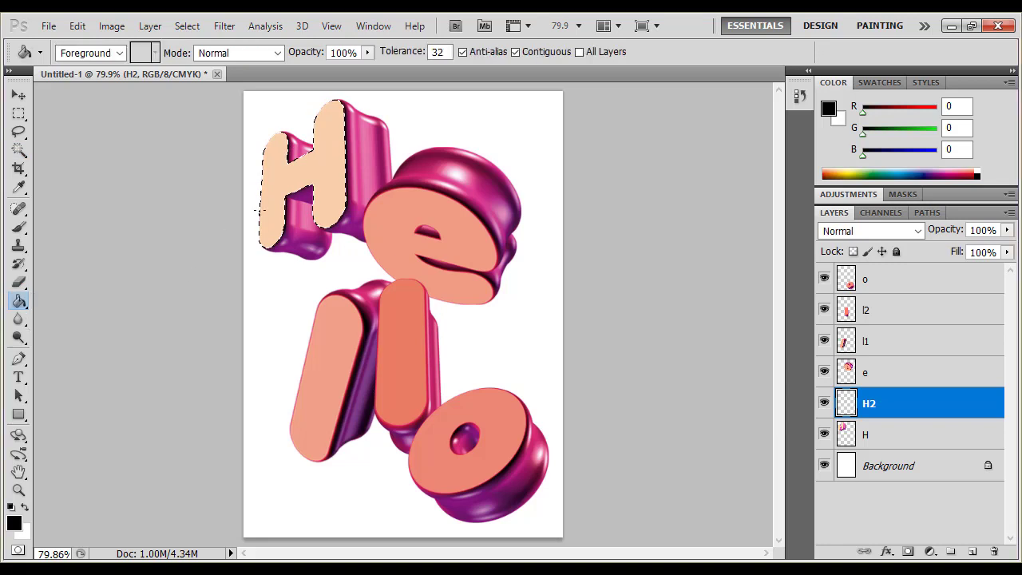
{"action": "left_click", "coordinate": [322, 170]}
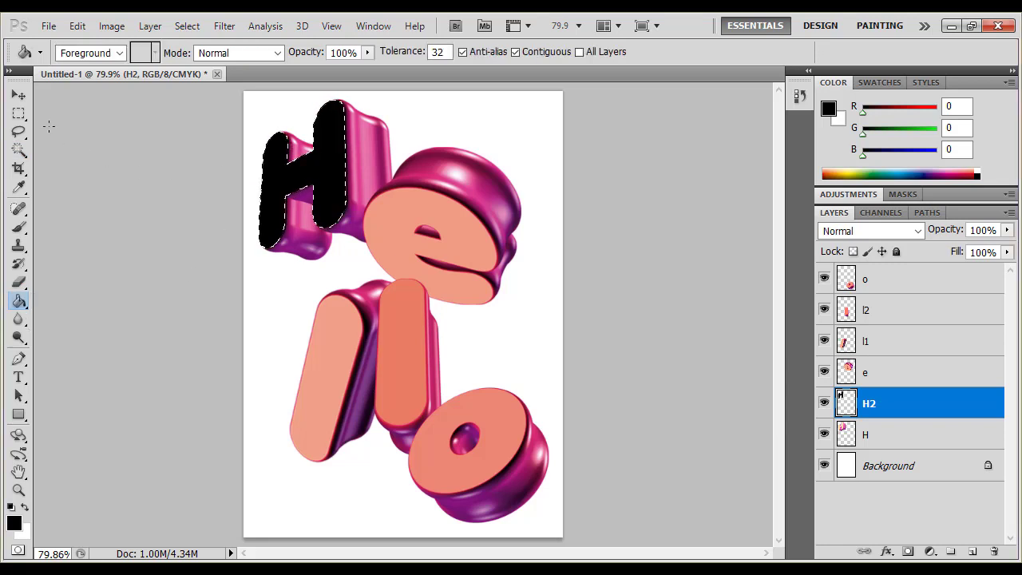
{"action": "left_click", "coordinate": [18, 112]}
{"action": "left_click", "coordinate": [101, 162]}
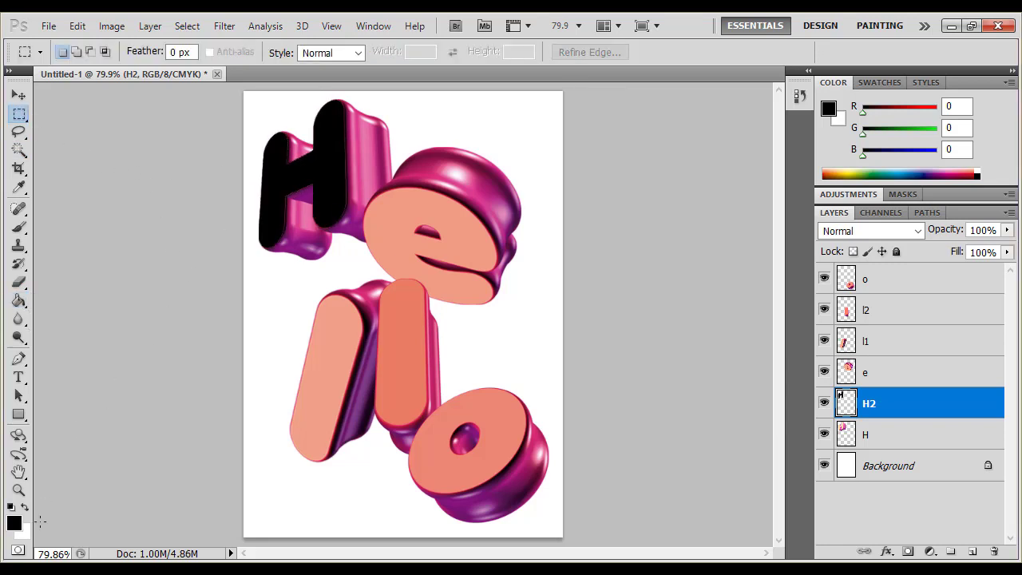
- View the document at 100% actual pixels and select the e layer
{"action": "left_click", "coordinate": [19, 490]}
{"action": "left_click", "coordinate": [420, 54]}
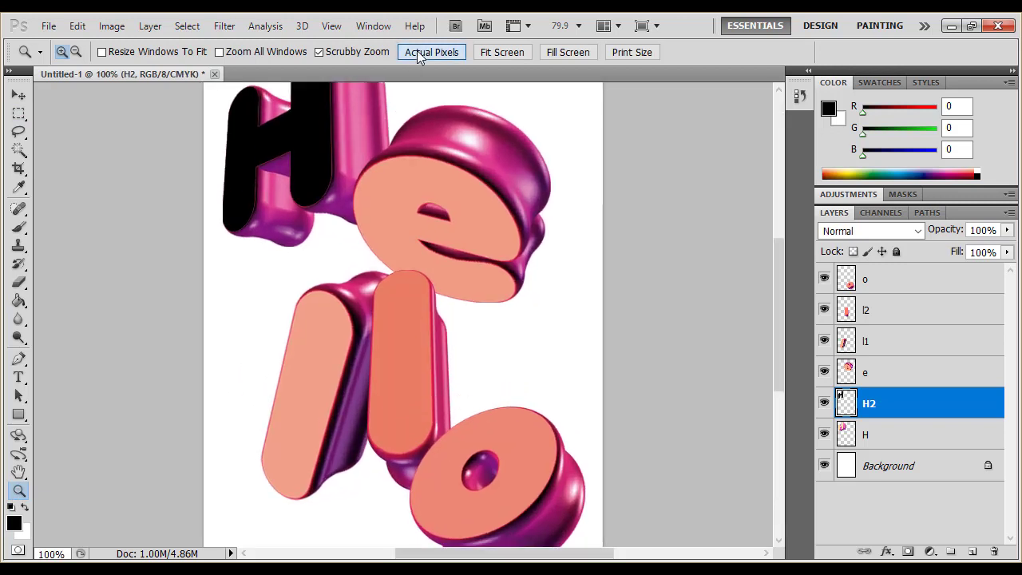
{"action": "mouse_move", "coordinate": [778, 261]}
{"action": "left_mouse_down"}
{"action": "mouse_move", "coordinate": [774, 230]}
{"action": "mouse_move", "coordinate": [773, 262]}
{"action": "left_mouse_up"}
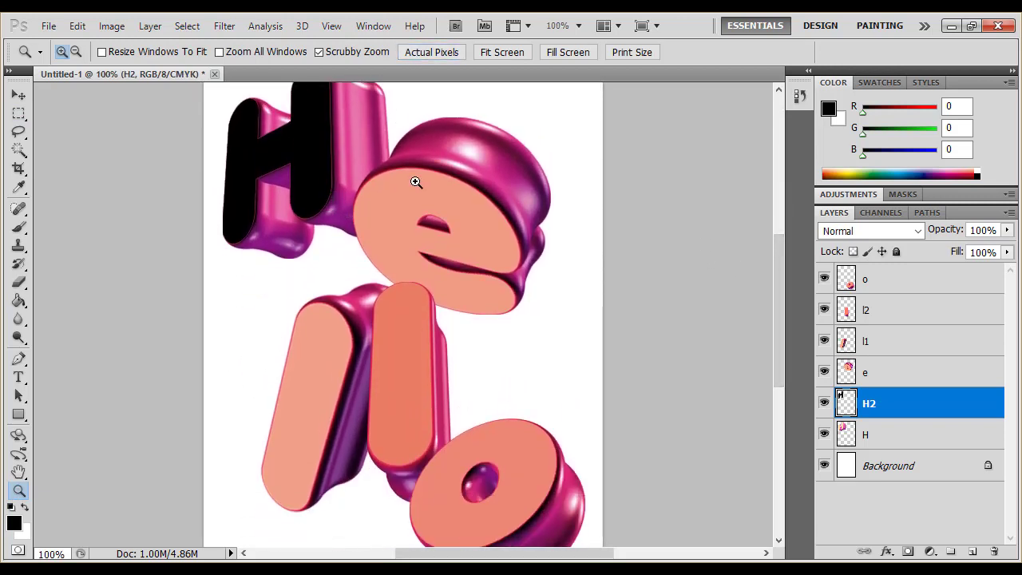
{"action": "left_click", "coordinate": [895, 373]}
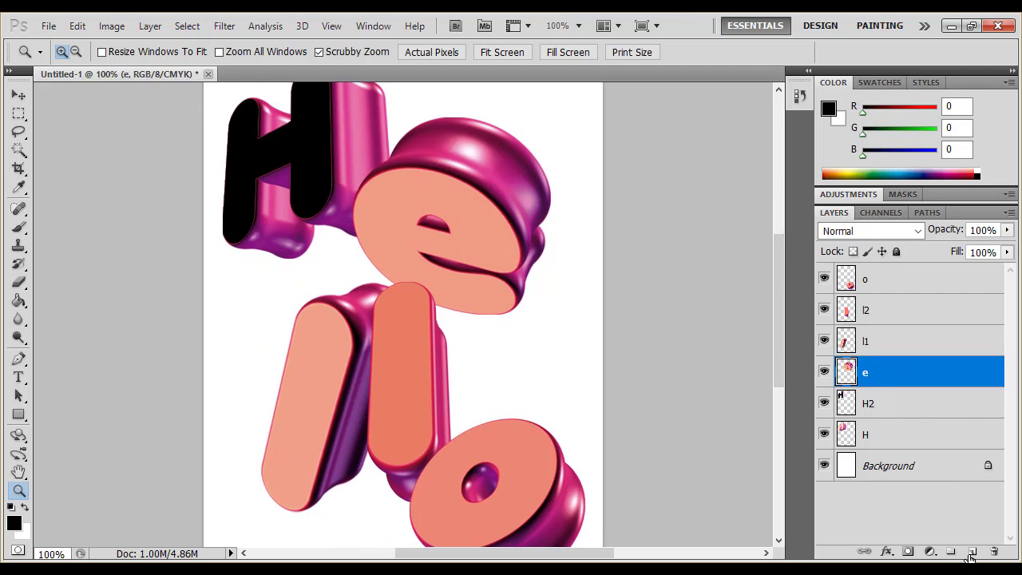
- Magic Wand the e's front face, then move through the layers and end on H2
{"action": "left_click", "coordinate": [18, 150]}
{"action": "left_click", "coordinate": [412, 193]}
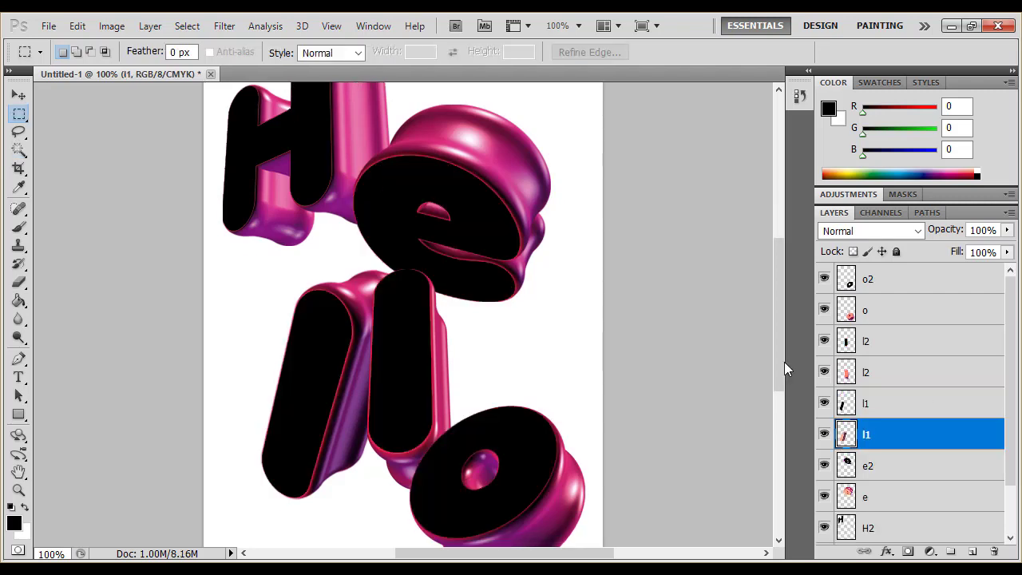
{"action": "left_click_drag", "start_coordinate": [782, 367], "coordinate": [778, 334]}
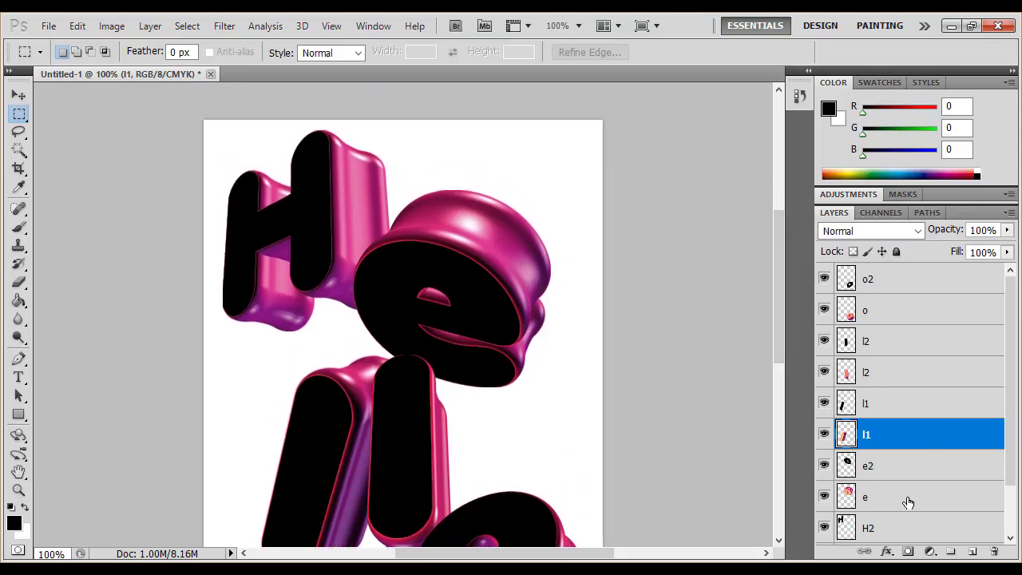
{"action": "left_click", "coordinate": [908, 500]}
{"action": "left_click", "coordinate": [904, 523]}
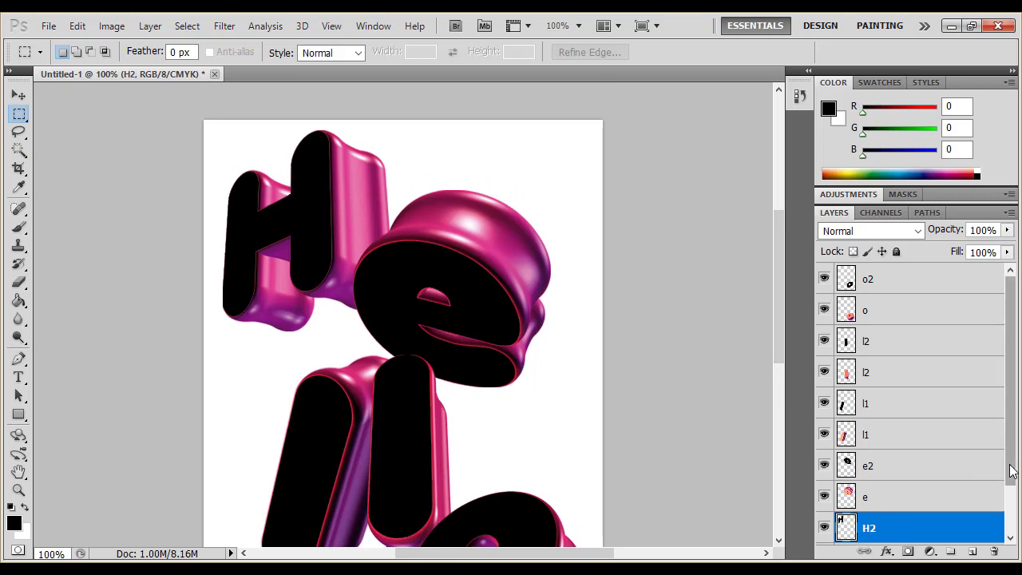
{"action": "scroll", "coordinate": [985, 493], "scroll_direction": "down", "scroll_amount": 2}
{"action": "left_click", "coordinate": [920, 501]}
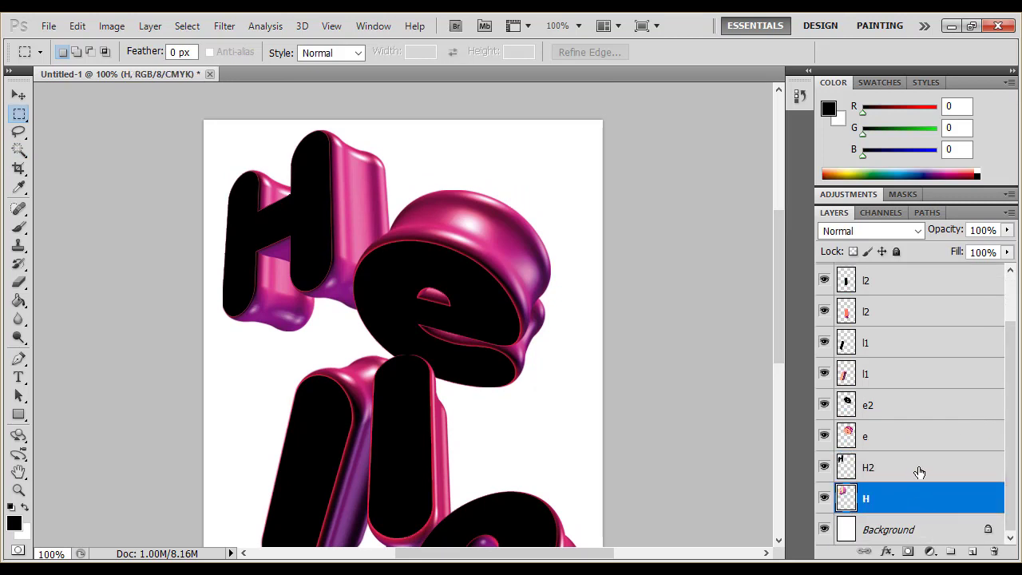
{"action": "left_click", "coordinate": [920, 472]}
- Enable a Gradient Overlay on H2 using the black-to-white gradient preset
{"action": "right_click", "coordinate": [929, 472]}
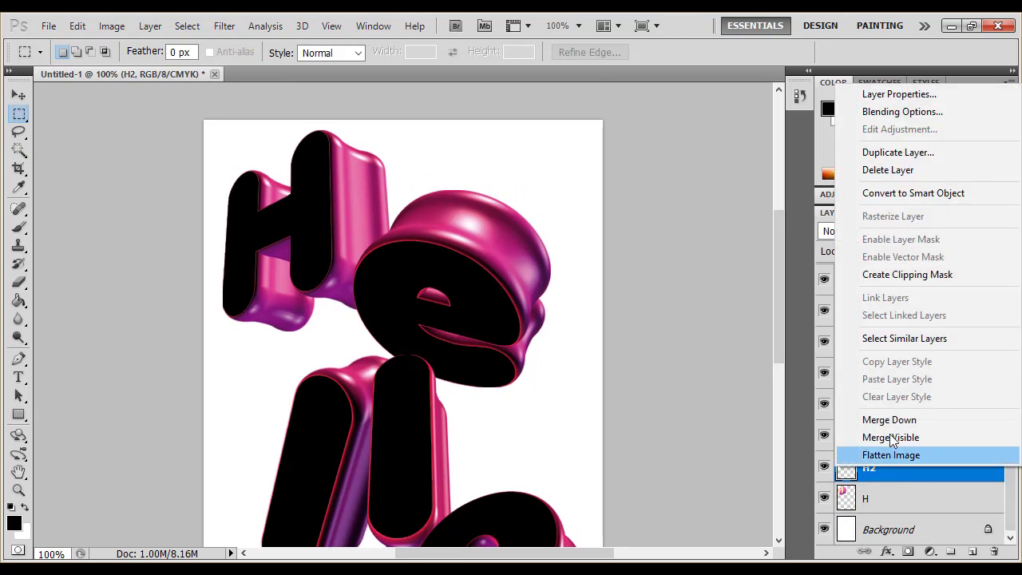
{"action": "left_click", "coordinate": [932, 112]}
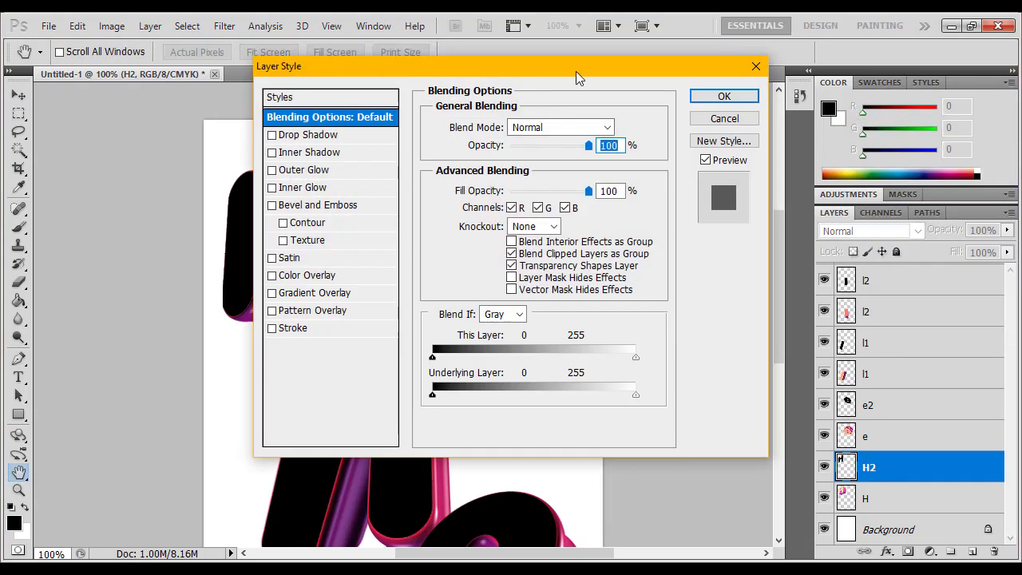
{"action": "left_click_drag", "start_coordinate": [578, 76], "coordinate": [729, 101]}
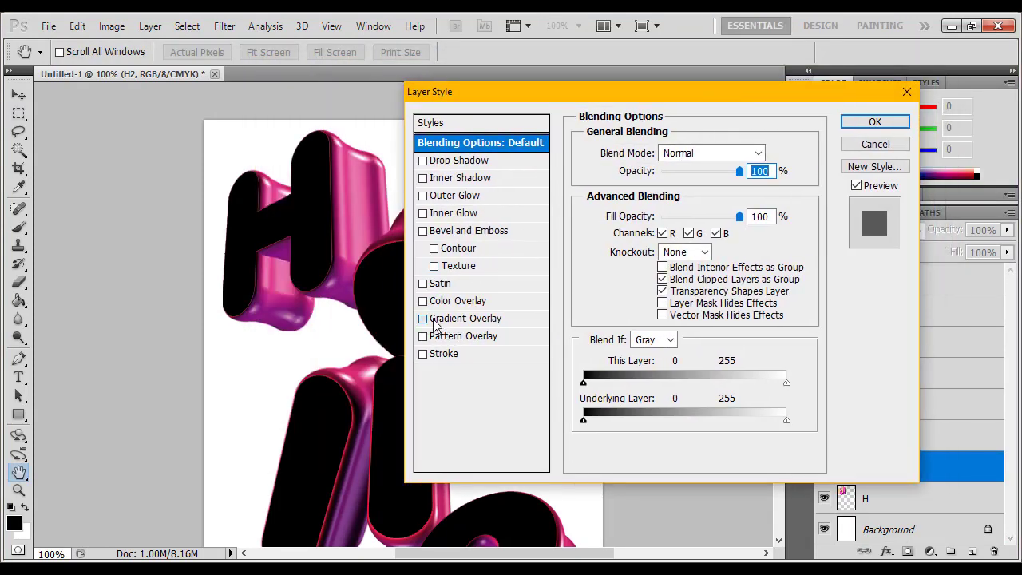
{"action": "left_click", "coordinate": [435, 321]}
{"action": "left_click", "coordinate": [666, 190]}
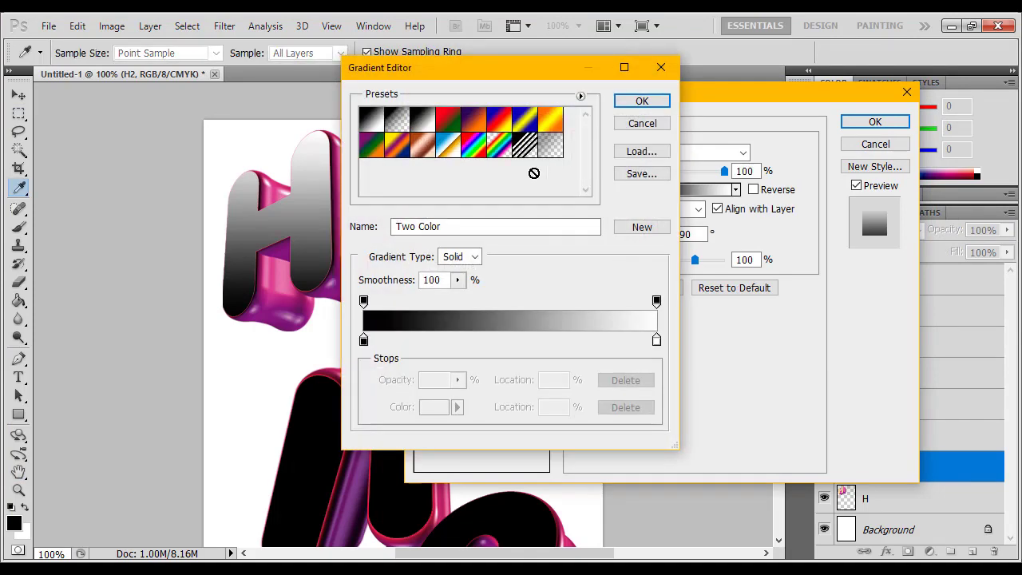
{"action": "left_click", "coordinate": [431, 132]}
- Set the gradient's left stop to a bright green
{"action": "left_click", "coordinate": [365, 341]}
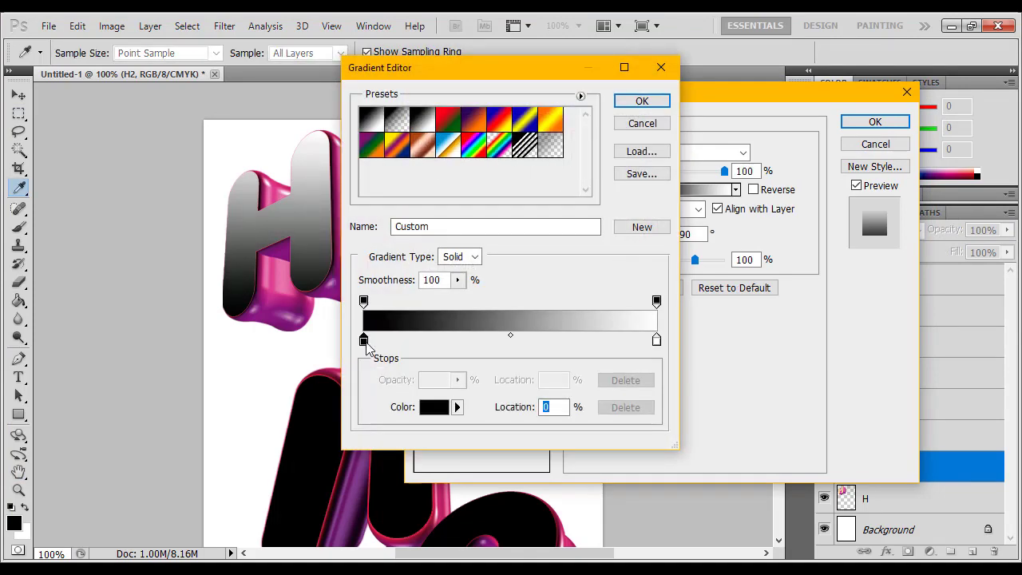
{"action": "double_click", "coordinate": [365, 342]}
{"action": "left_click", "coordinate": [527, 294]}
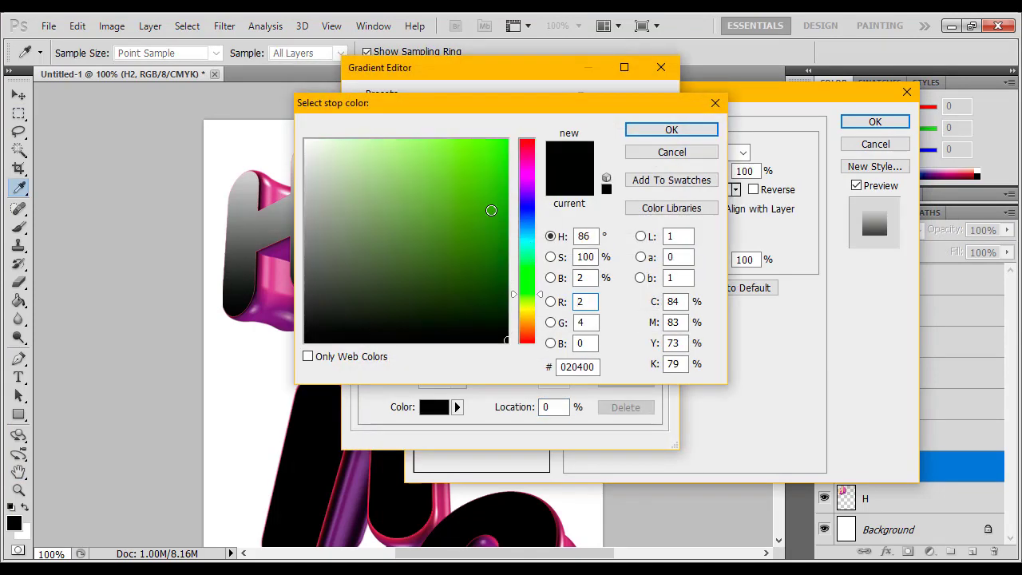
{"action": "left_click", "coordinate": [506, 193]}
{"action": "left_click_drag", "start_coordinate": [529, 193], "coordinate": [527, 164]}
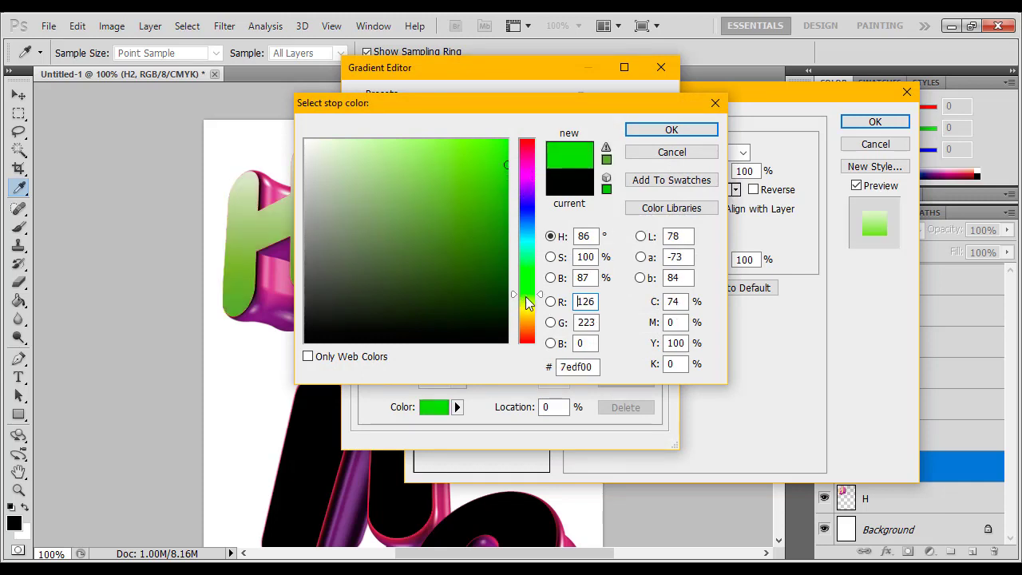
{"action": "left_click_drag", "start_coordinate": [526, 298], "coordinate": [528, 300]}
{"action": "left_click", "coordinate": [663, 130]}
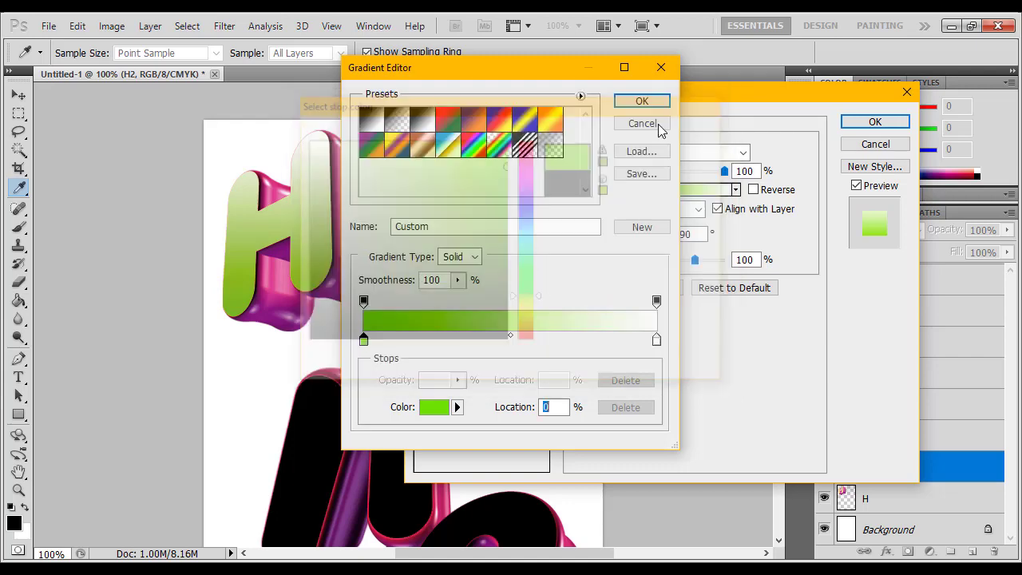
- Set the gradient's right stop to yellow-green and accept the gradient
{"action": "double_click", "coordinate": [656, 341]}
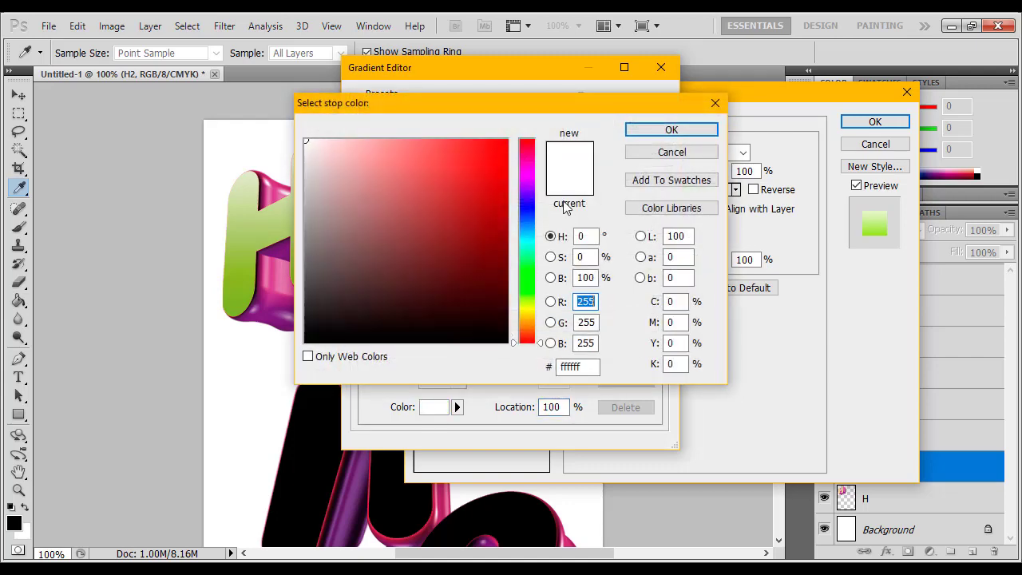
{"action": "left_click", "coordinate": [529, 300]}
{"action": "left_click_drag", "start_coordinate": [468, 191], "coordinate": [507, 141]}
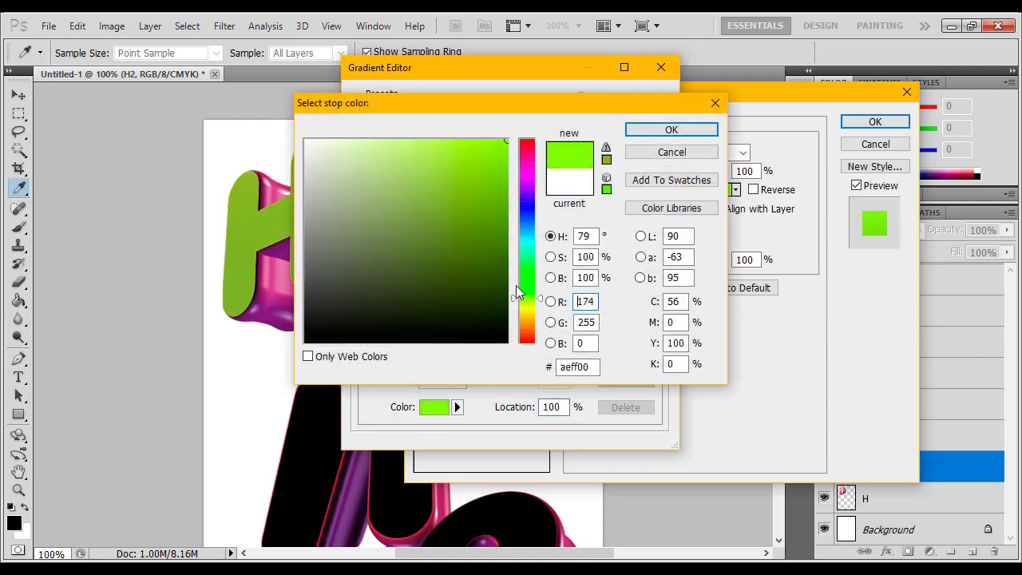
{"action": "left_click_drag", "start_coordinate": [531, 300], "coordinate": [531, 307]}
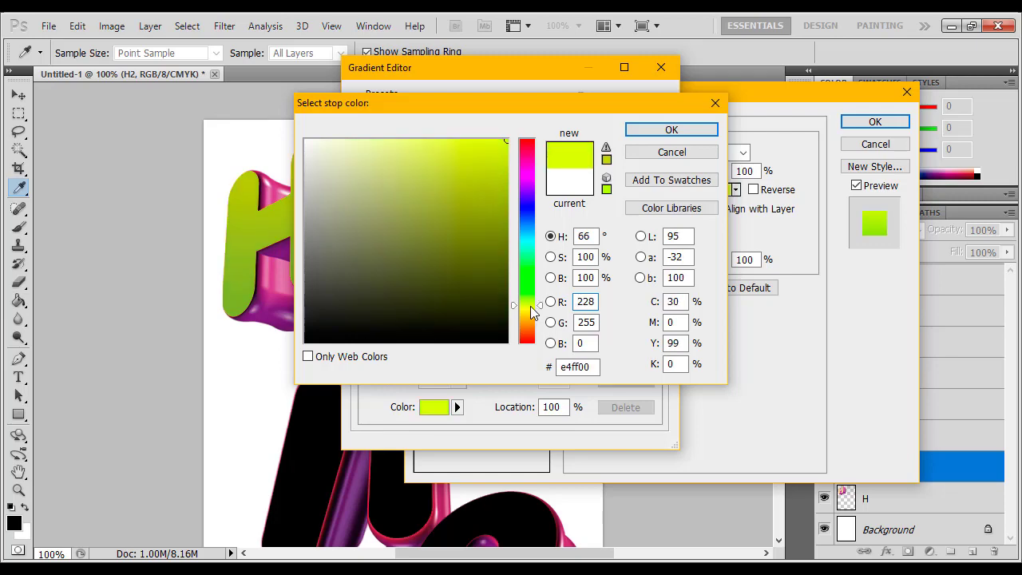
{"action": "left_click", "coordinate": [649, 130]}
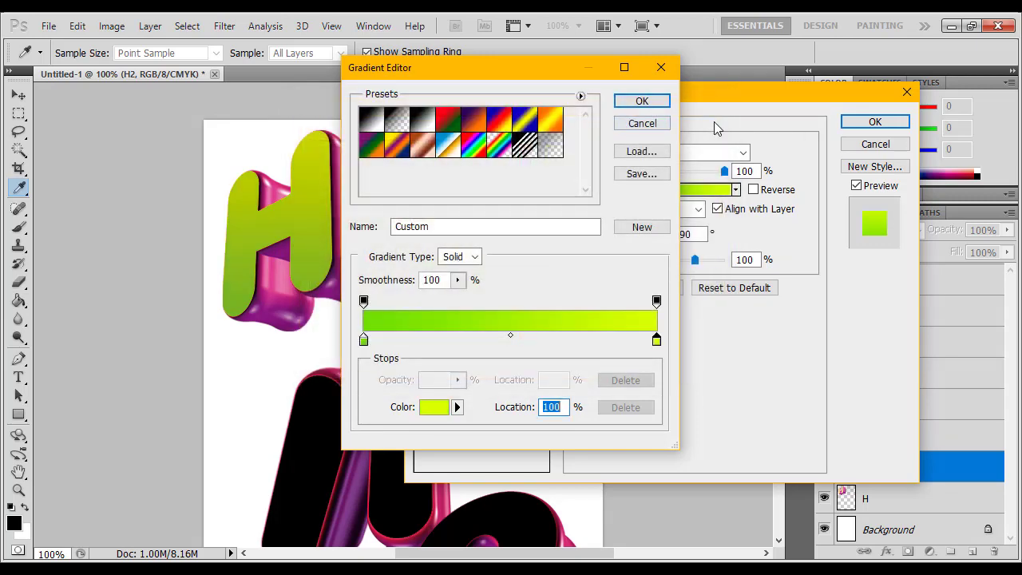
{"action": "left_click", "coordinate": [630, 101]}
{"action": "left_click_drag", "start_coordinate": [635, 95], "coordinate": [618, 67]}
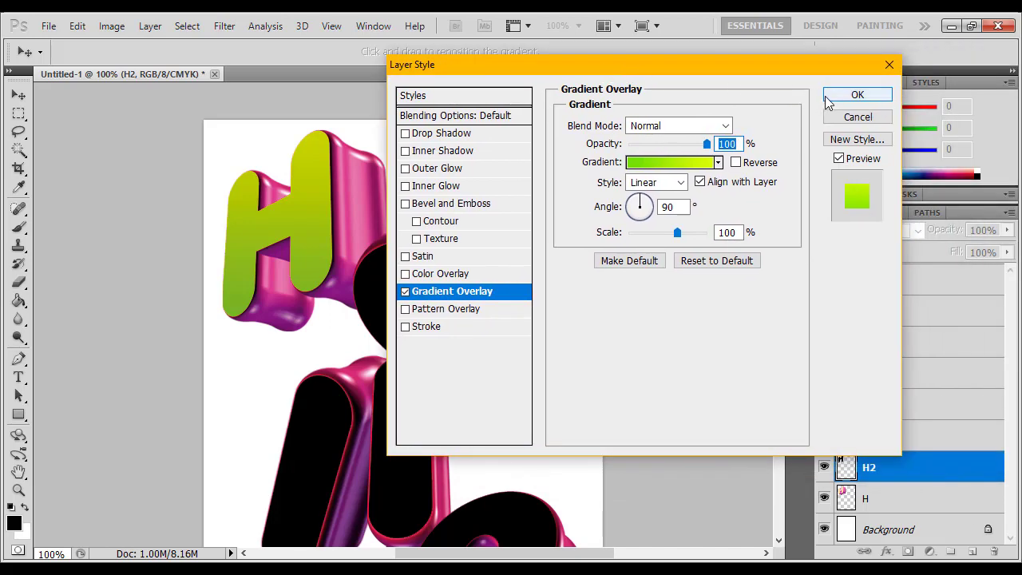
- Darken the left stop's green and apply the gradient overlay to the H
{"action": "left_click", "coordinate": [678, 163]}
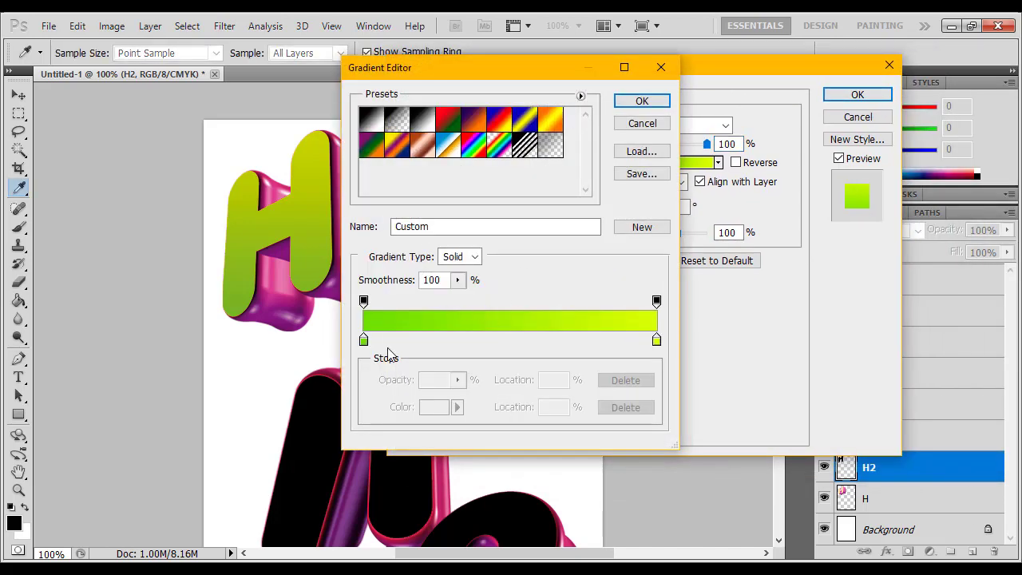
{"action": "double_click", "coordinate": [364, 341]}
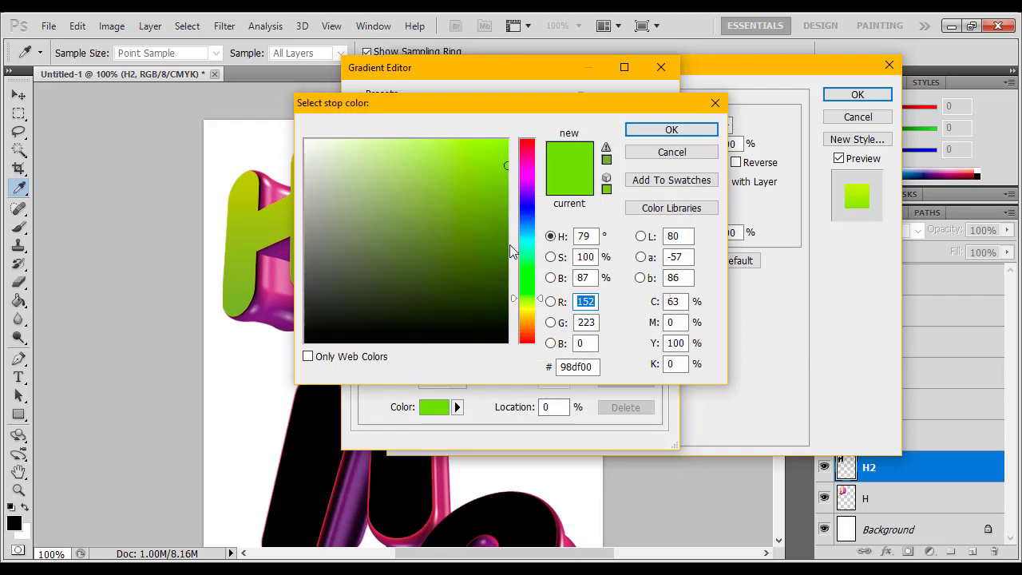
{"action": "left_click_drag", "start_coordinate": [499, 187], "coordinate": [520, 195]}
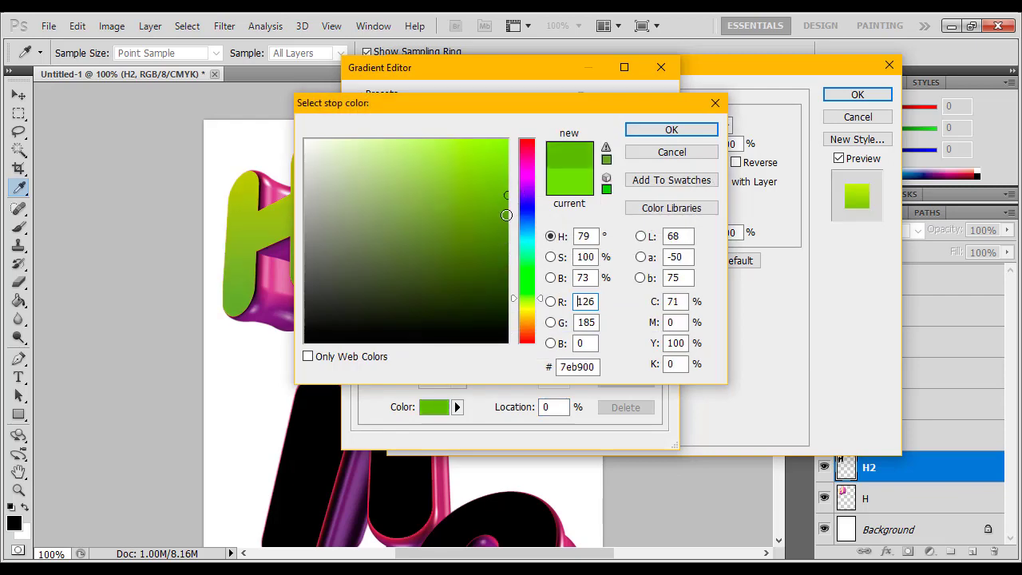
{"action": "left_click", "coordinate": [506, 215]}
{"action": "left_click", "coordinate": [670, 129]}
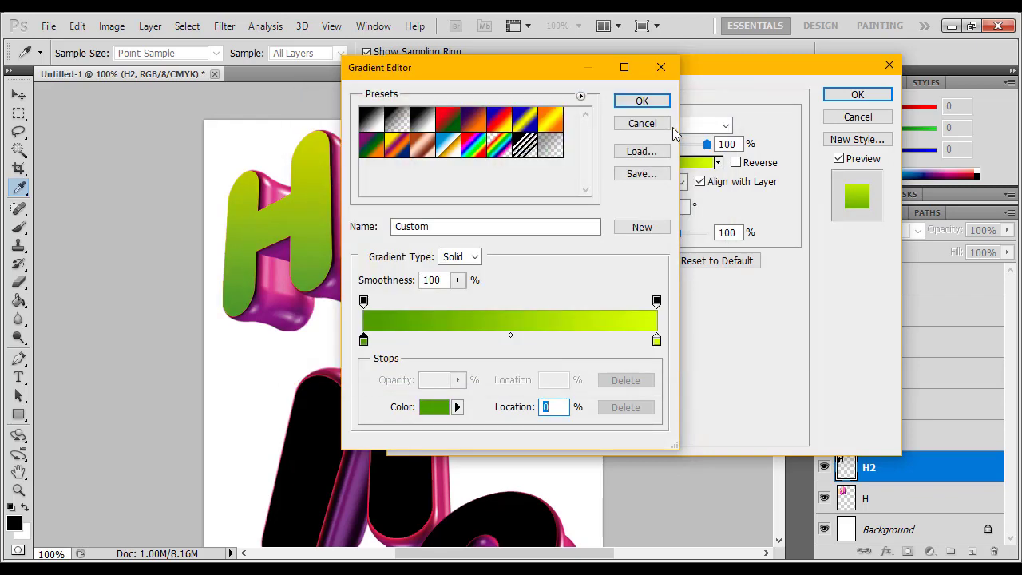
{"action": "left_click", "coordinate": [642, 101]}
{"action": "left_click", "coordinate": [856, 95]}
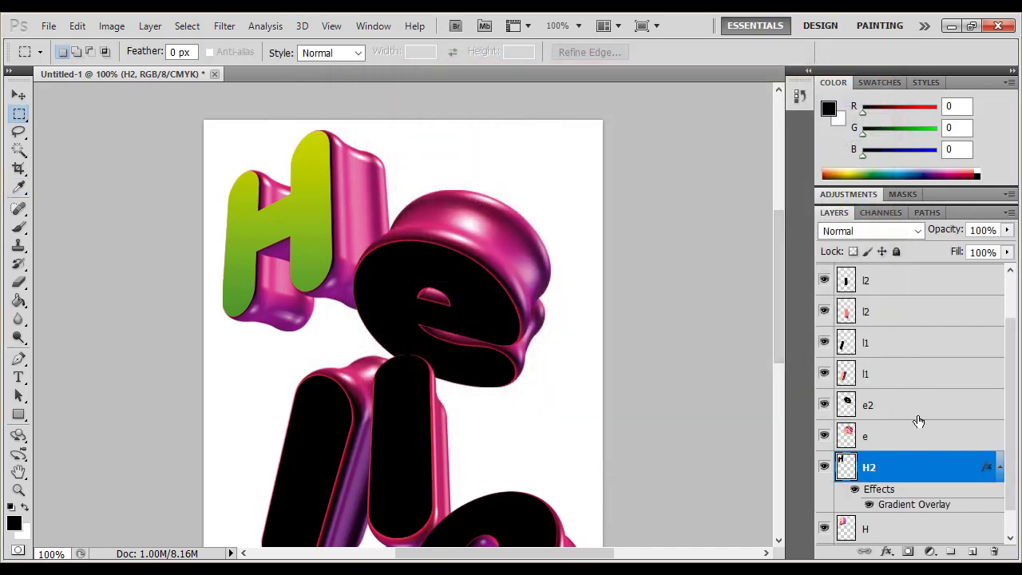
- Enable a Gradient Overlay on the e2 layer and open its gradient editor
{"action": "left_click", "coordinate": [932, 408]}
{"action": "right_click", "coordinate": [932, 408]}
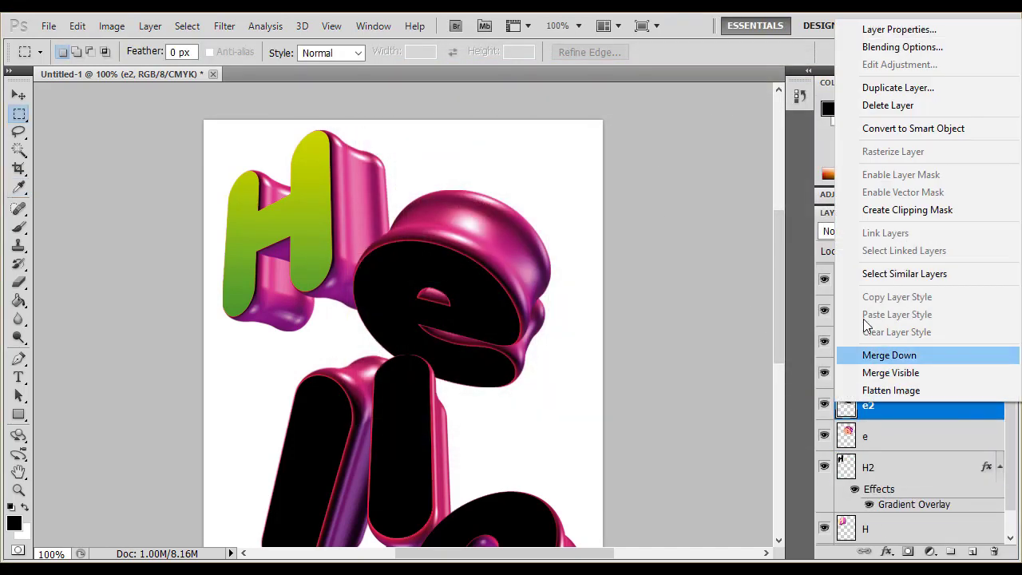
{"action": "left_click", "coordinate": [901, 48]}
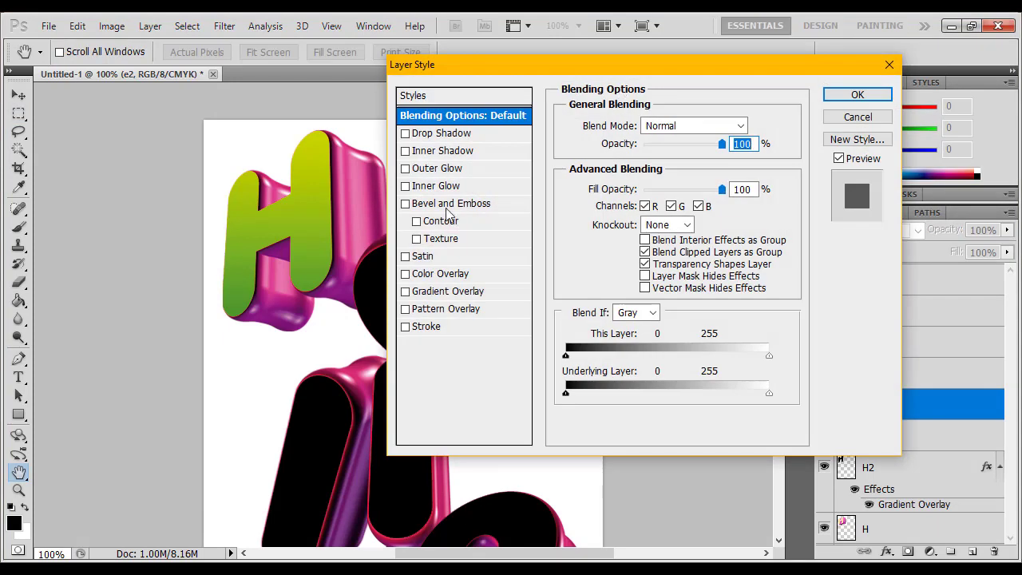
{"action": "left_click", "coordinate": [405, 291]}
{"action": "left_click", "coordinate": [451, 291]}
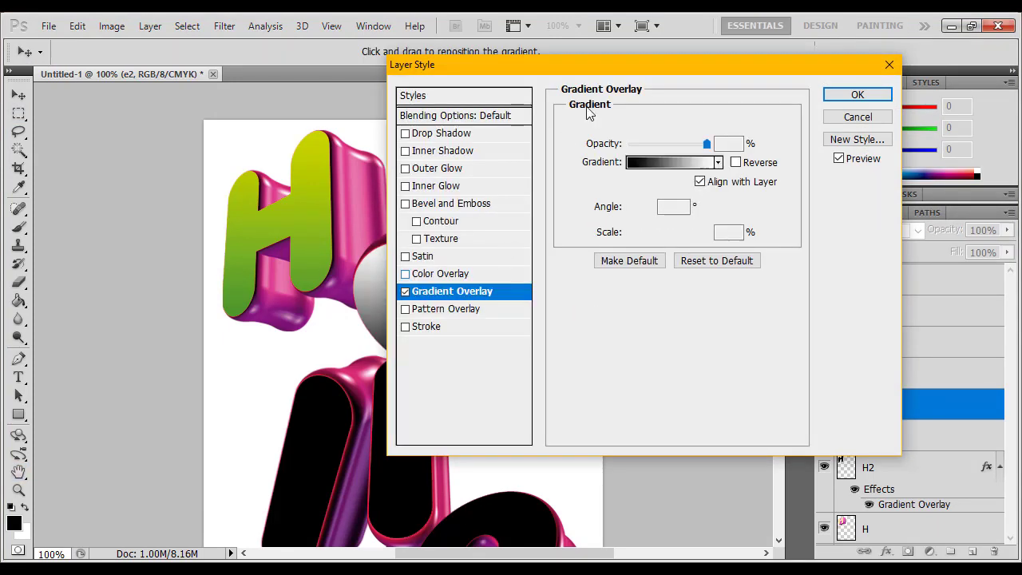
{"action": "left_click_drag", "start_coordinate": [619, 74], "coordinate": [738, 87]}
{"action": "left_click", "coordinate": [755, 177]}
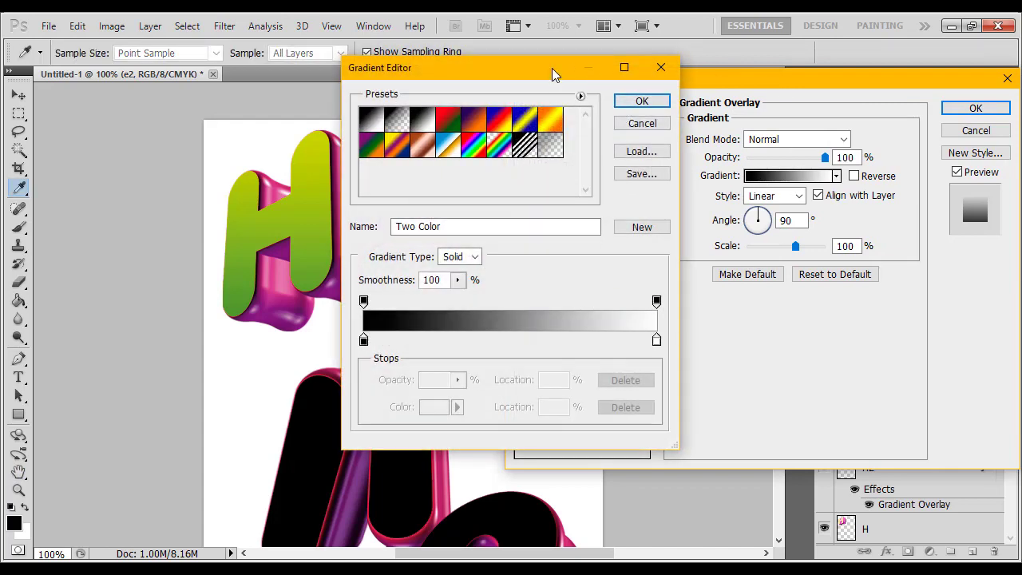
{"action": "left_click_drag", "start_coordinate": [555, 73], "coordinate": [759, 74]}
- Set the gradient's left stop to a bright, slightly reddish orange
{"action": "double_click", "coordinate": [567, 340]}
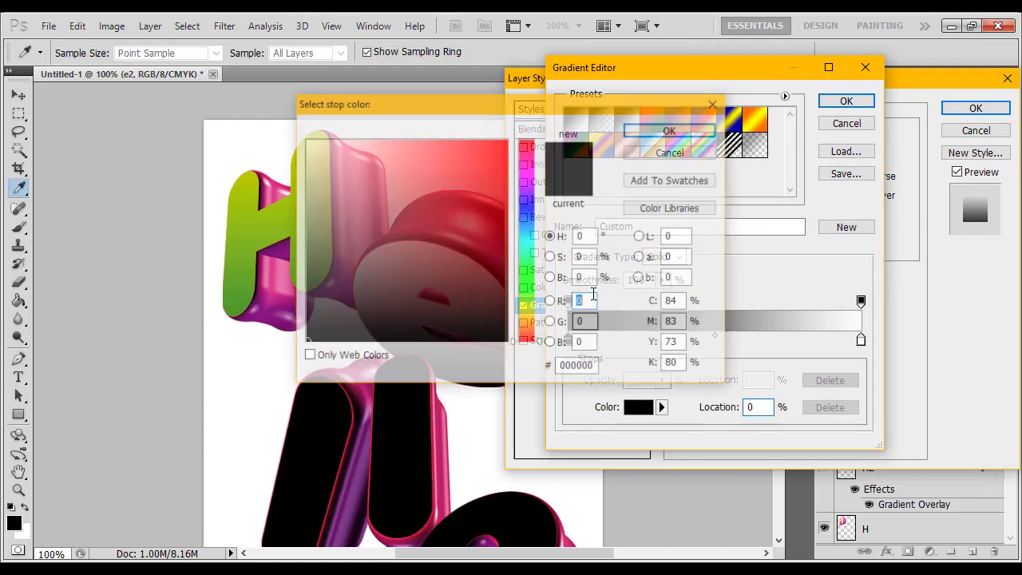
{"action": "left_click_drag", "start_coordinate": [534, 183], "coordinate": [535, 339]}
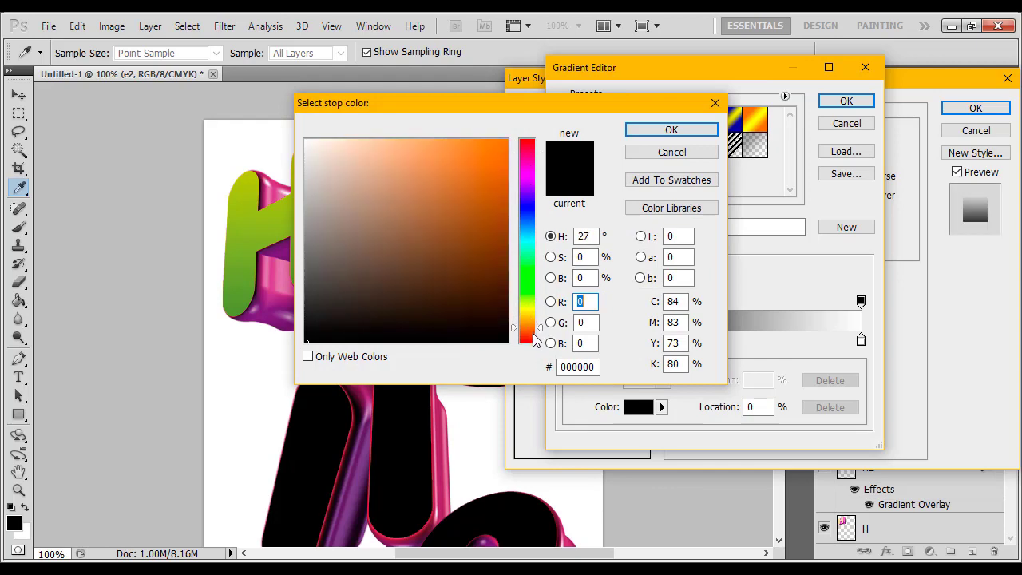
{"action": "mouse_move", "coordinate": [487, 240]}
{"action": "left_mouse_down"}
{"action": "mouse_move", "coordinate": [470, 208]}
{"action": "mouse_move", "coordinate": [508, 140]}
{"action": "left_mouse_up"}
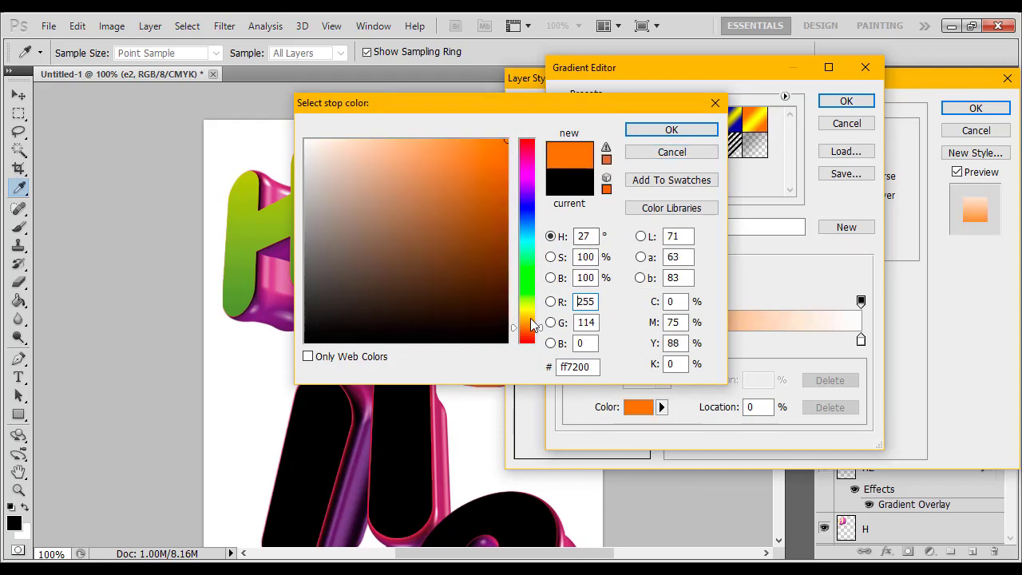
{"action": "left_click_drag", "start_coordinate": [532, 325], "coordinate": [536, 334]}
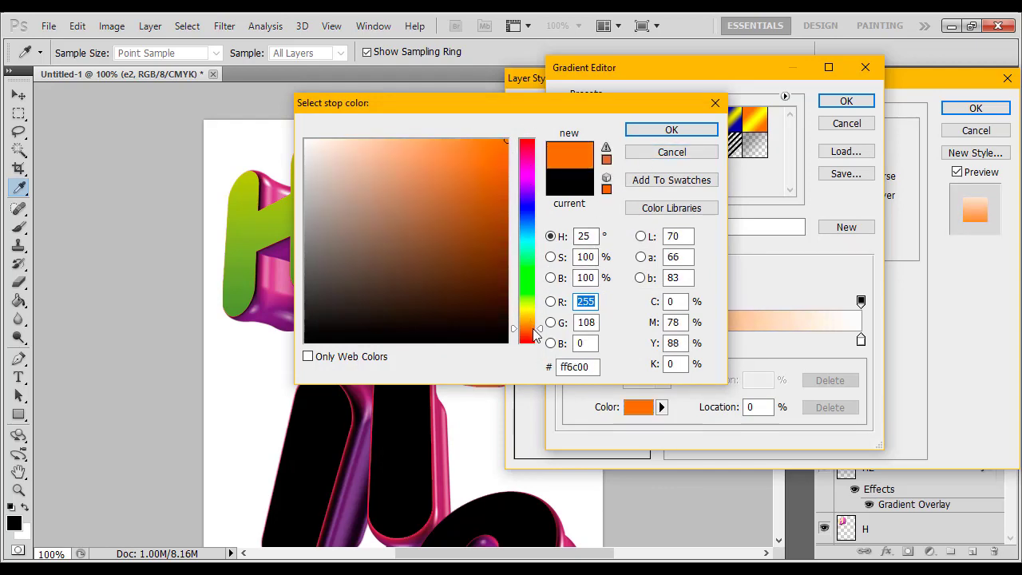
{"action": "left_click", "coordinate": [655, 132]}
- Set the right stop to golden yellow and accept the orange-to-yellow gradient
{"action": "left_click", "coordinate": [861, 341]}
{"action": "double_click", "coordinate": [861, 344]}
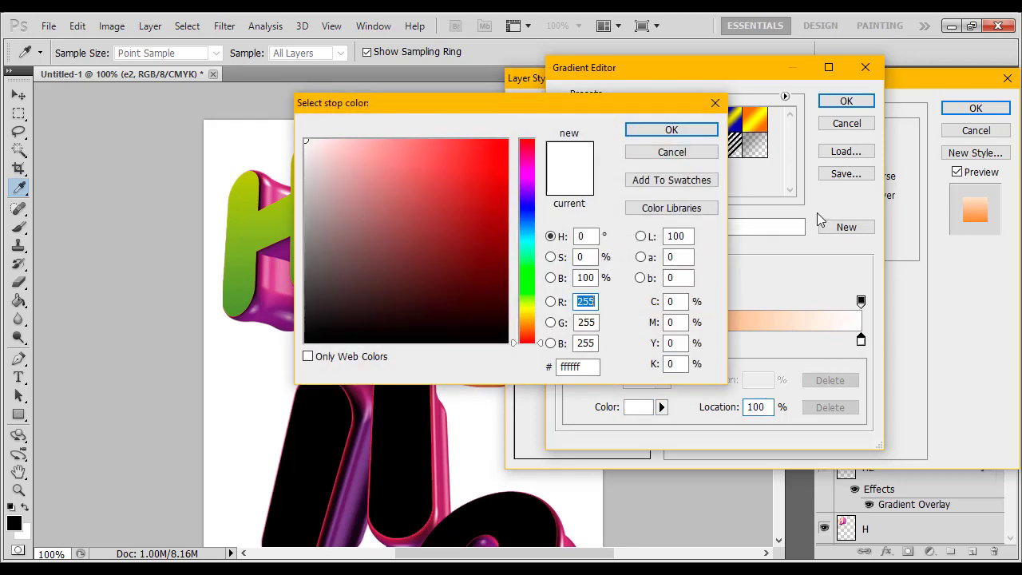
{"action": "left_click", "coordinate": [534, 316]}
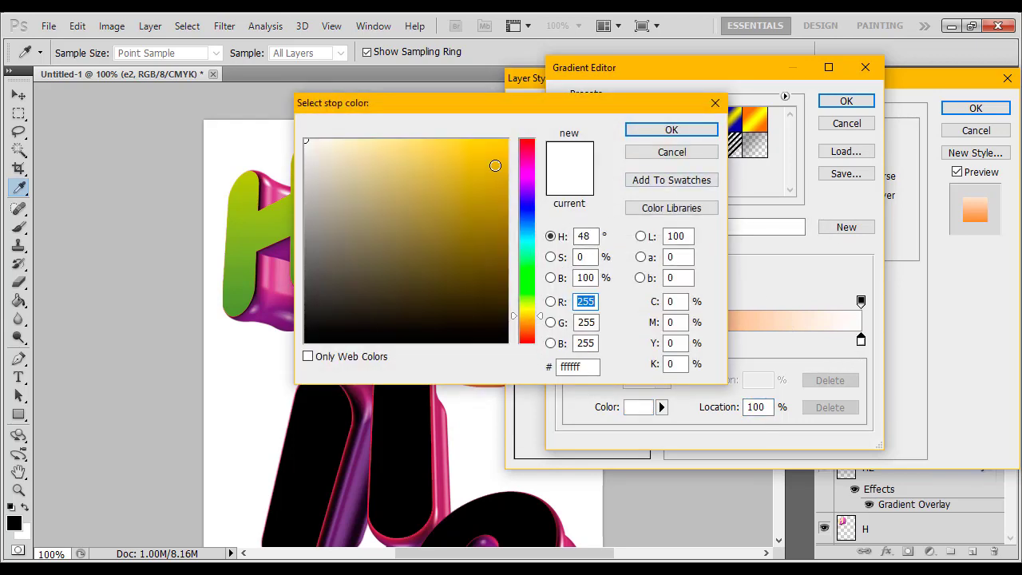
{"action": "left_click_drag", "start_coordinate": [495, 166], "coordinate": [506, 146]}
{"action": "left_click", "coordinate": [653, 131]}
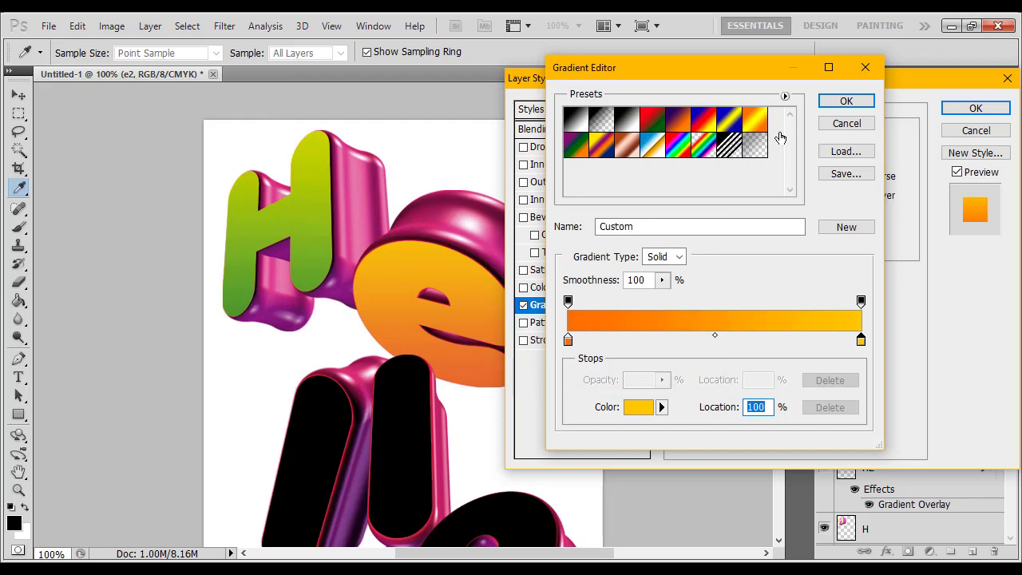
{"action": "left_click", "coordinate": [848, 103]}
{"action": "left_click_drag", "start_coordinate": [743, 77], "coordinate": [771, 62]}
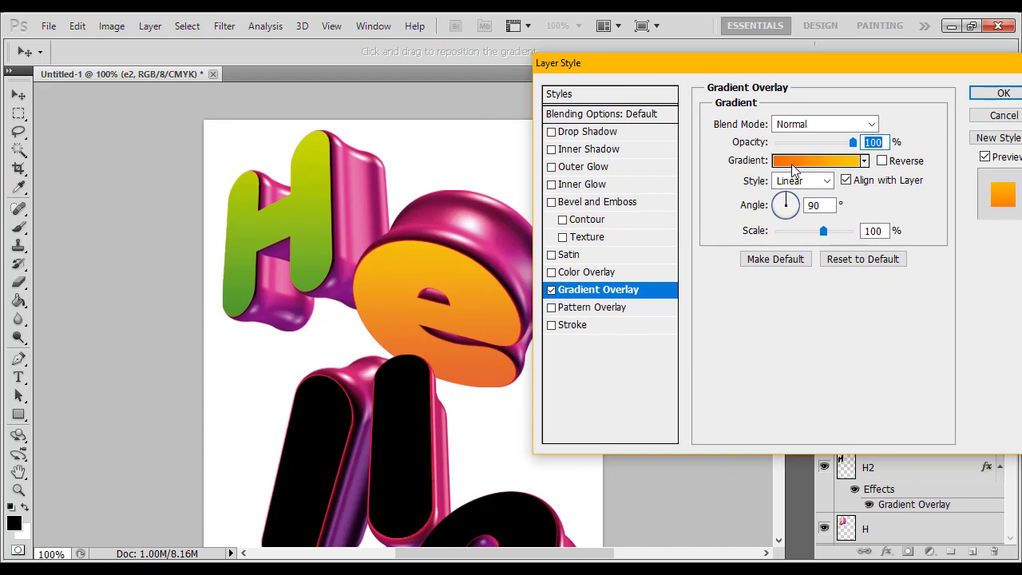
- Deepen the left stop to dark orange and apply the overlay to the e
{"action": "left_click", "coordinate": [793, 163]}
{"action": "double_click", "coordinate": [567, 340]}
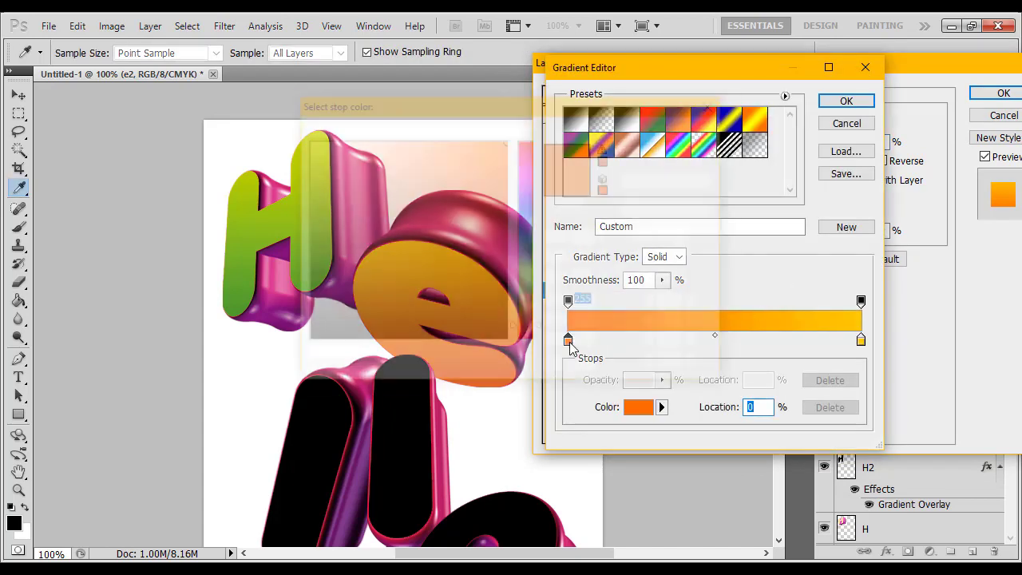
{"action": "left_click_drag", "start_coordinate": [501, 249], "coordinate": [507, 189]}
{"action": "left_click", "coordinate": [670, 130]}
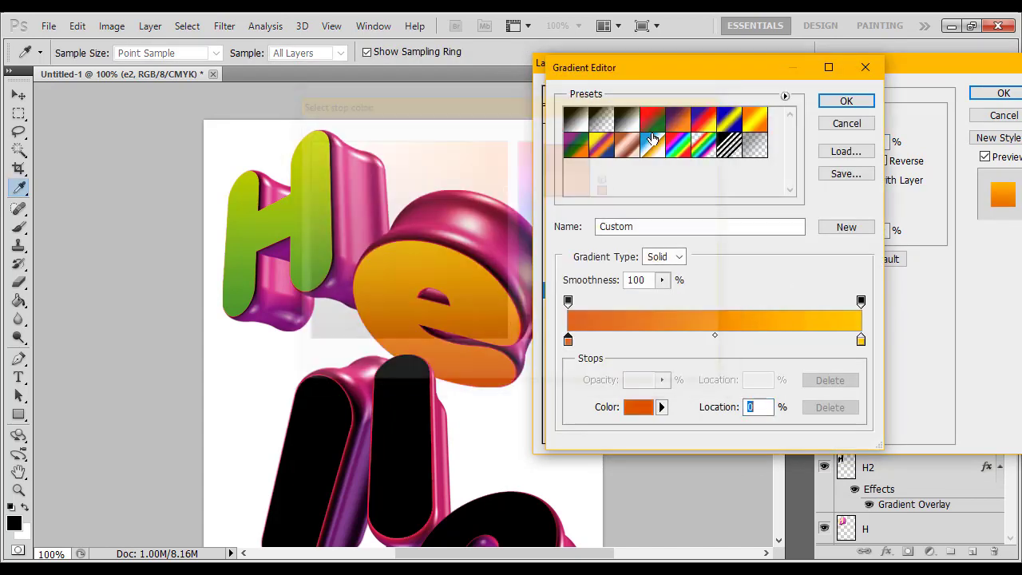
{"action": "left_click", "coordinate": [846, 101]}
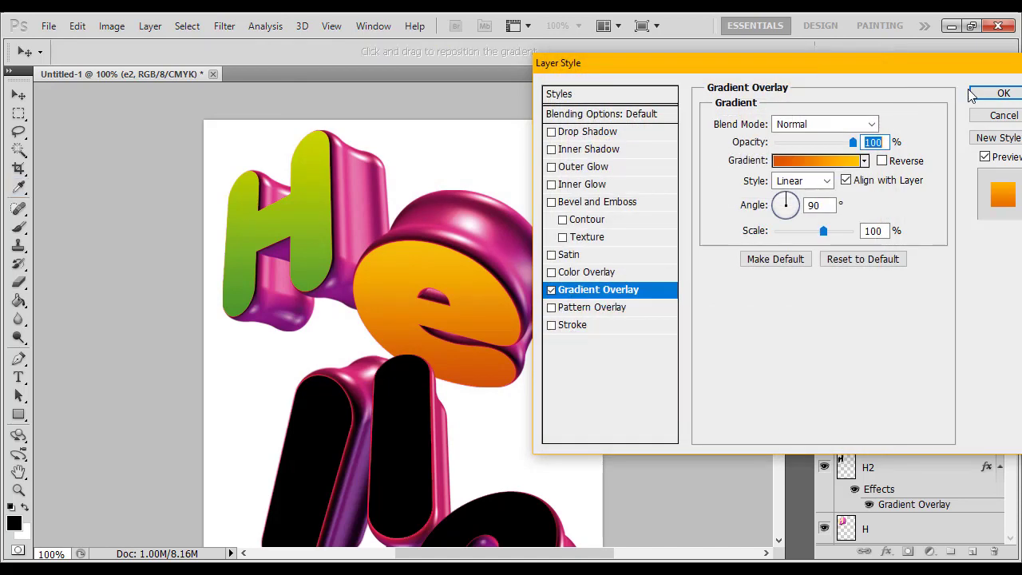
{"action": "left_click", "coordinate": [1000, 93]}
- Select the upper l1 layer in the Layers panel
{"action": "left_click_drag", "start_coordinate": [773, 323], "coordinate": [780, 367]}
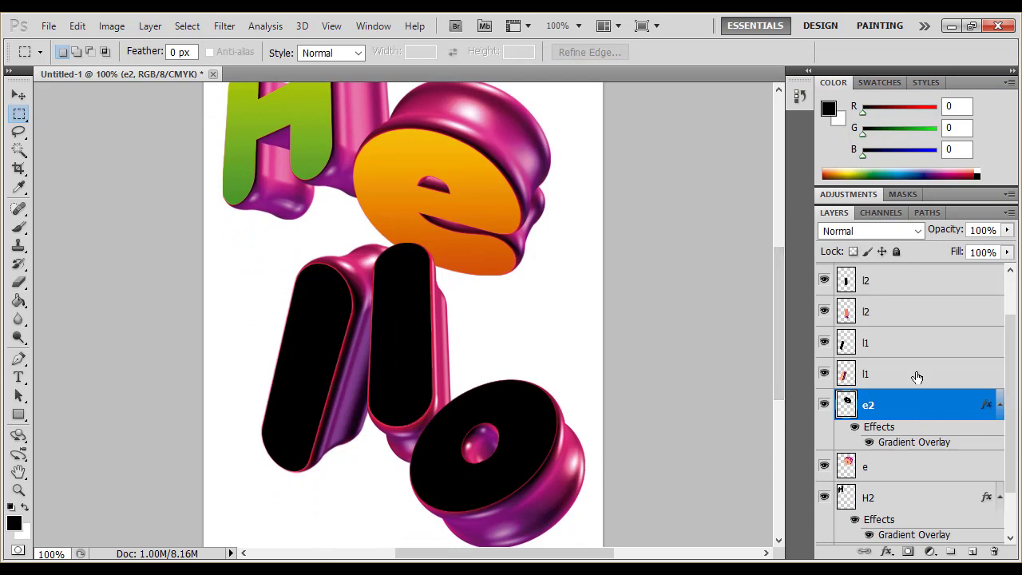
{"action": "left_click", "coordinate": [916, 374]}
{"action": "left_click", "coordinate": [924, 342]}
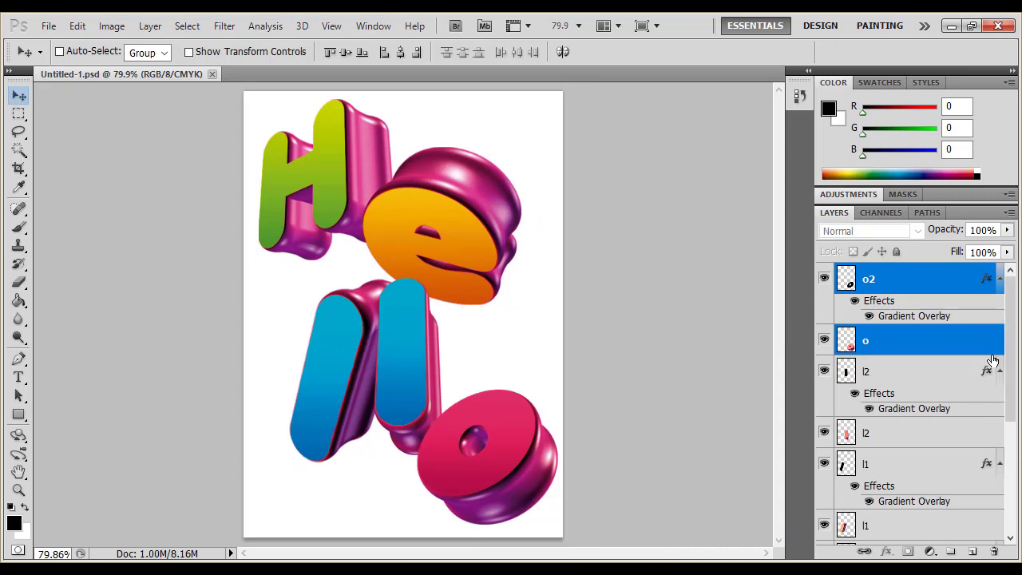
- Collapse the effects lists under the o2, l2, l1, e2 and H2 layers
{"action": "left_click", "coordinate": [1000, 278]}
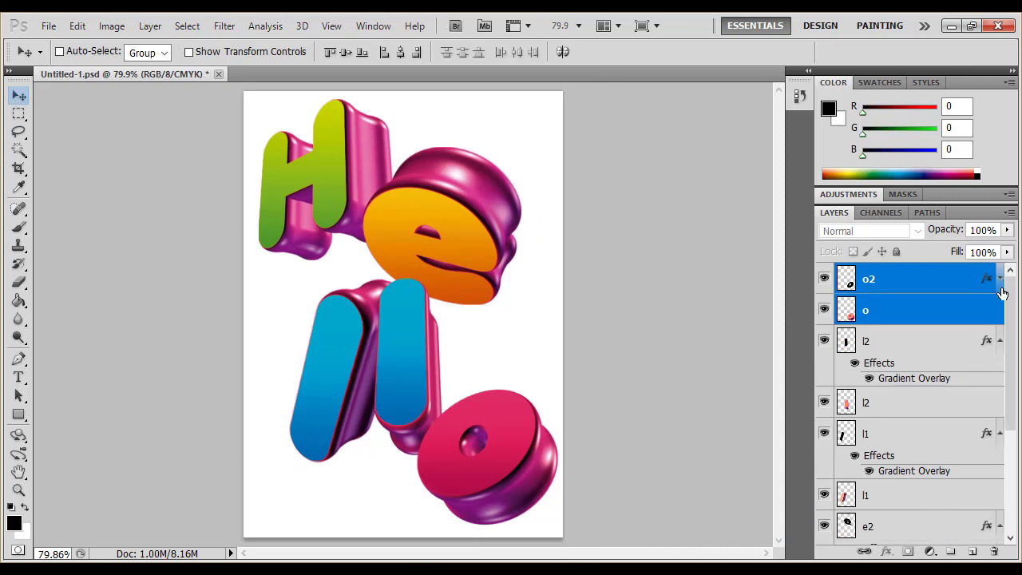
{"action": "left_click", "coordinate": [999, 341]}
{"action": "left_click", "coordinate": [1000, 402]}
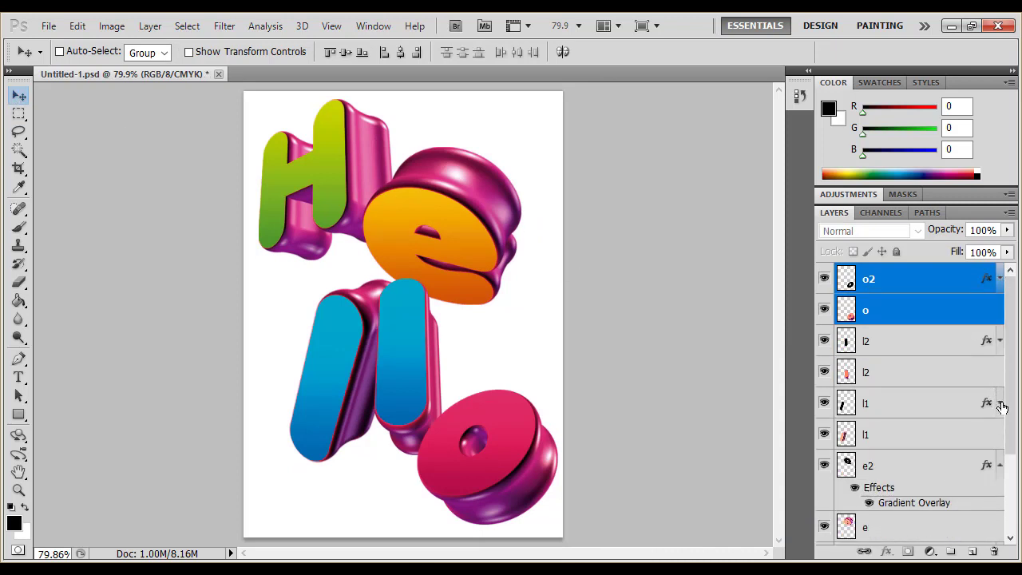
{"action": "left_click", "coordinate": [1000, 466]}
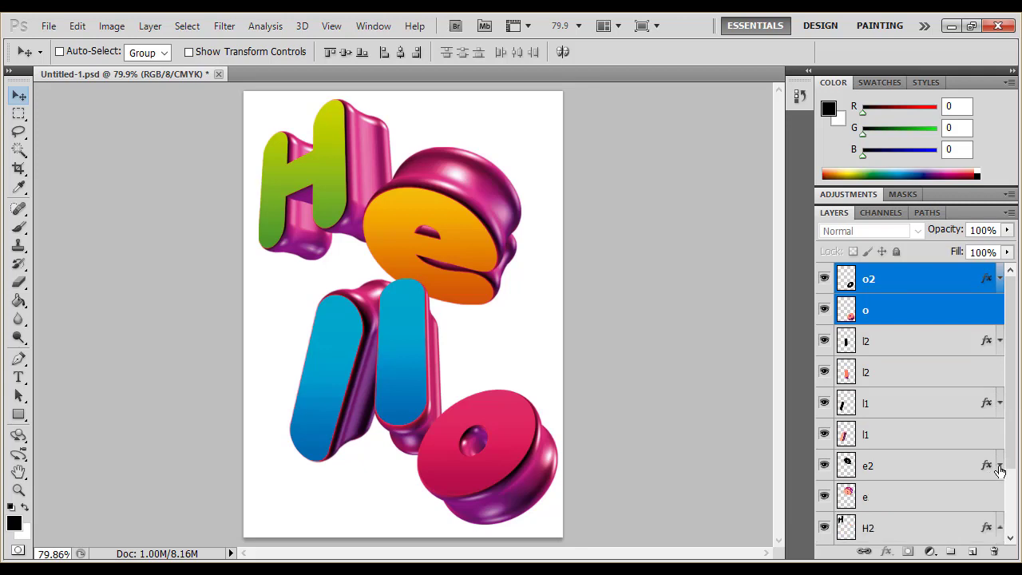
{"action": "left_click", "coordinate": [1000, 528]}
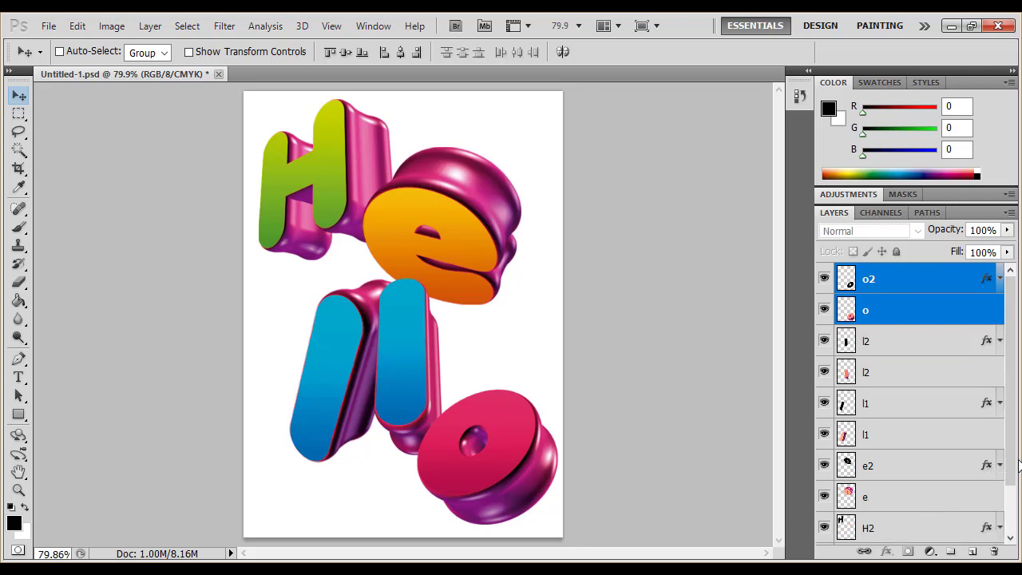
{"action": "scroll", "coordinate": [1011, 489], "scroll_direction": "down", "scroll_amount": 2}
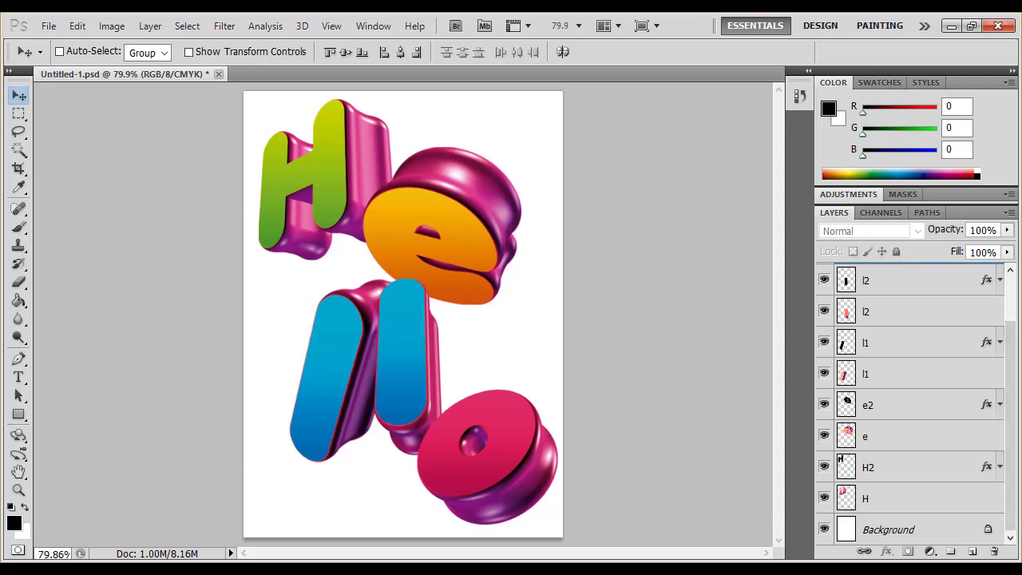
- Add a Gradient Fill layer above Background, starting from the black-to-white gradient
{"action": "left_click", "coordinate": [950, 539]}
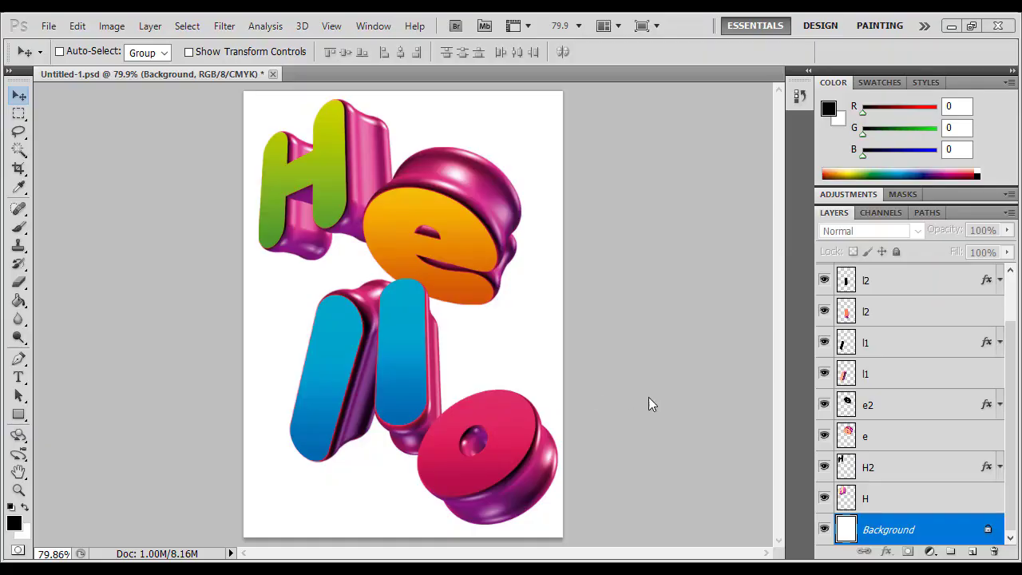
{"action": "left_click", "coordinate": [929, 553]}
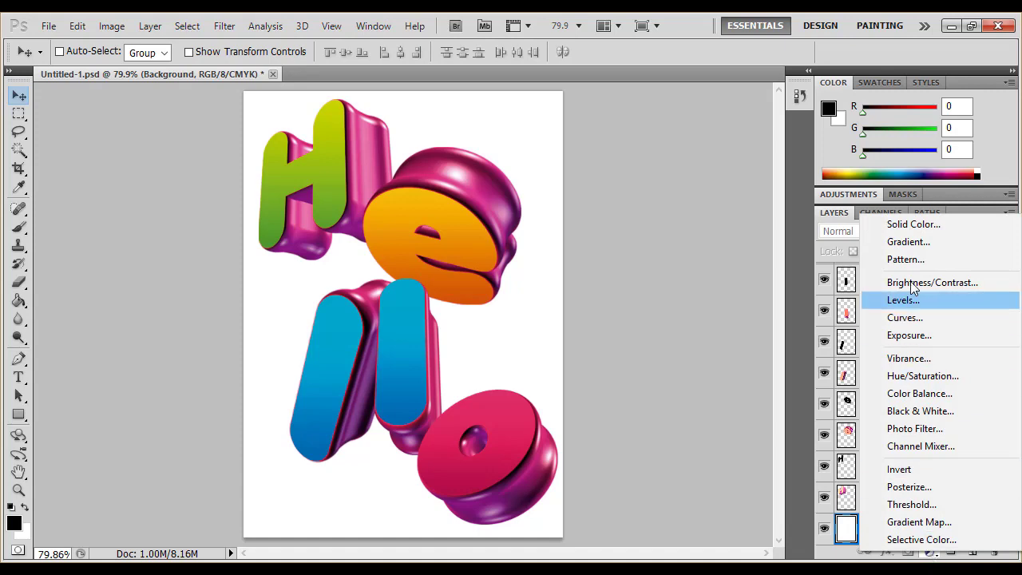
{"action": "left_click", "coordinate": [939, 240]}
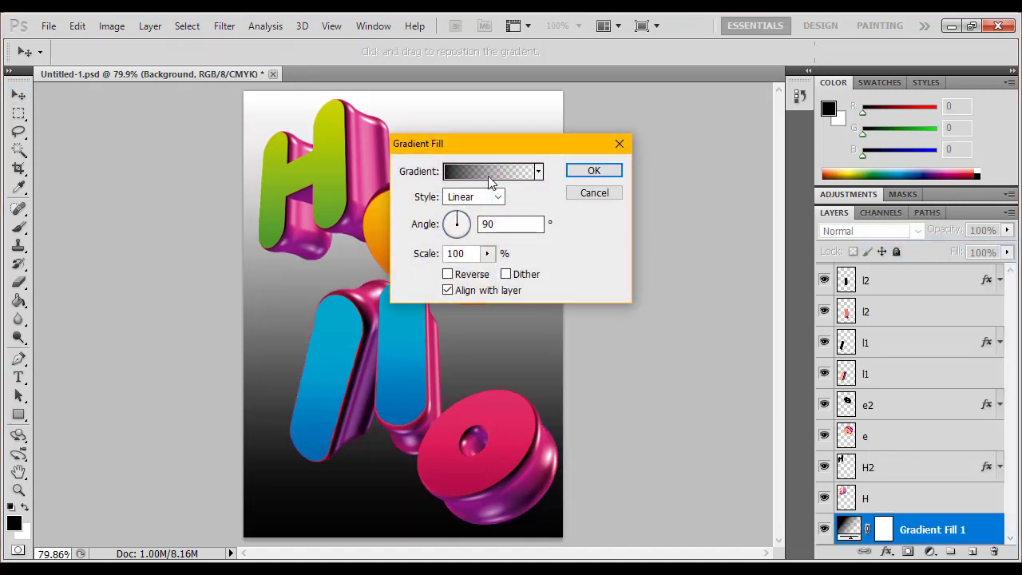
{"action": "left_click", "coordinate": [492, 172]}
{"action": "left_click", "coordinate": [626, 120]}
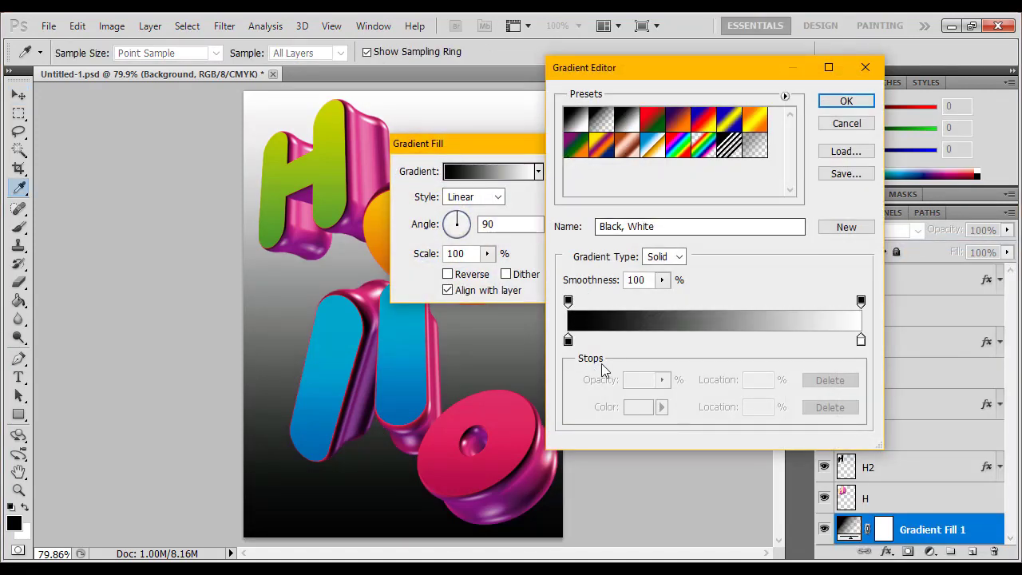
- Set the gradient's start stop to a very dark purple
{"action": "double_click", "coordinate": [568, 342]}
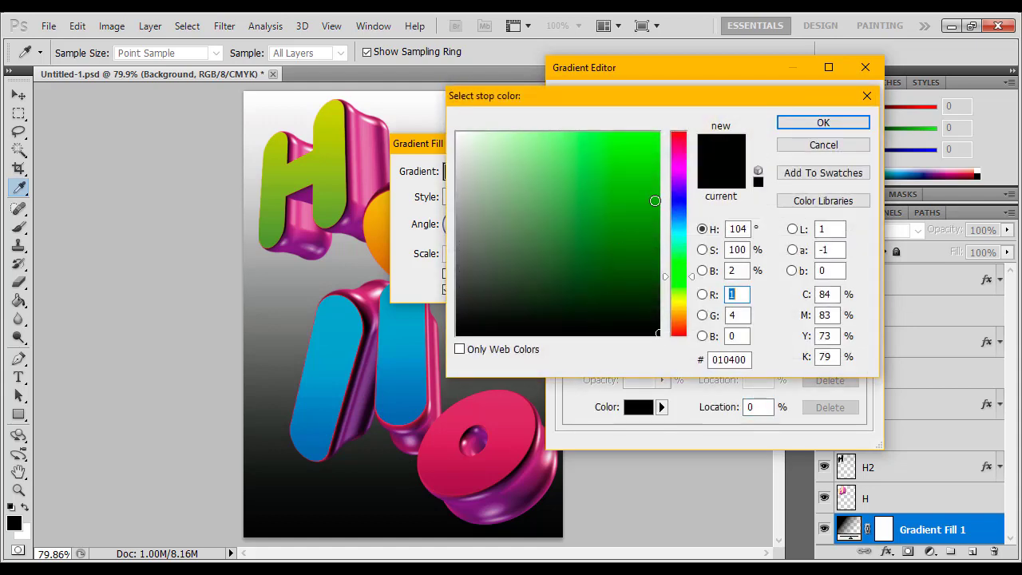
{"action": "left_click", "coordinate": [683, 178]}
{"action": "mouse_move", "coordinate": [659, 306]}
{"action": "left_mouse_down"}
{"action": "mouse_move", "coordinate": [653, 286]}
{"action": "mouse_move", "coordinate": [661, 303]}
{"action": "left_mouse_up"}
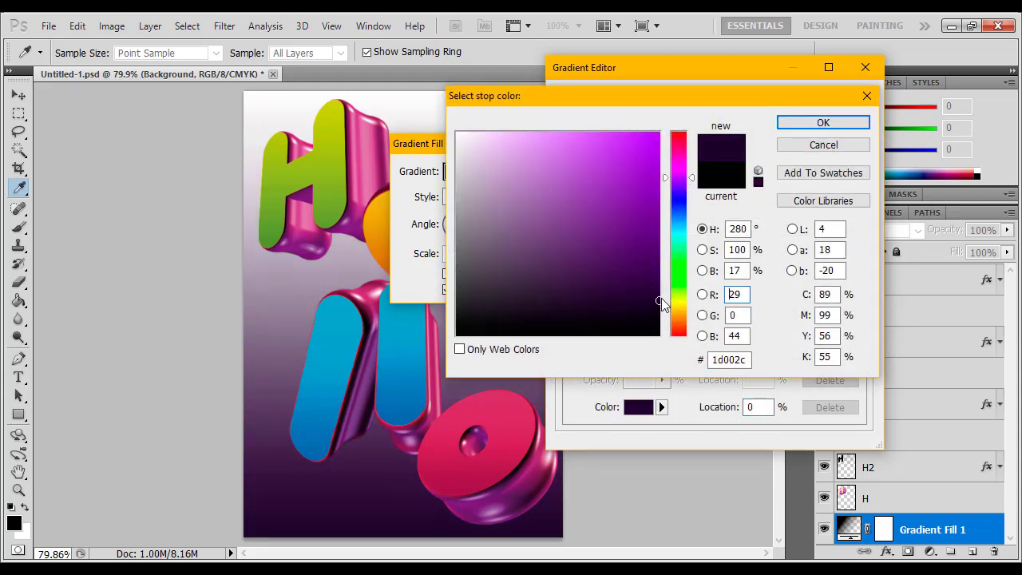
{"action": "left_click", "coordinate": [660, 291]}
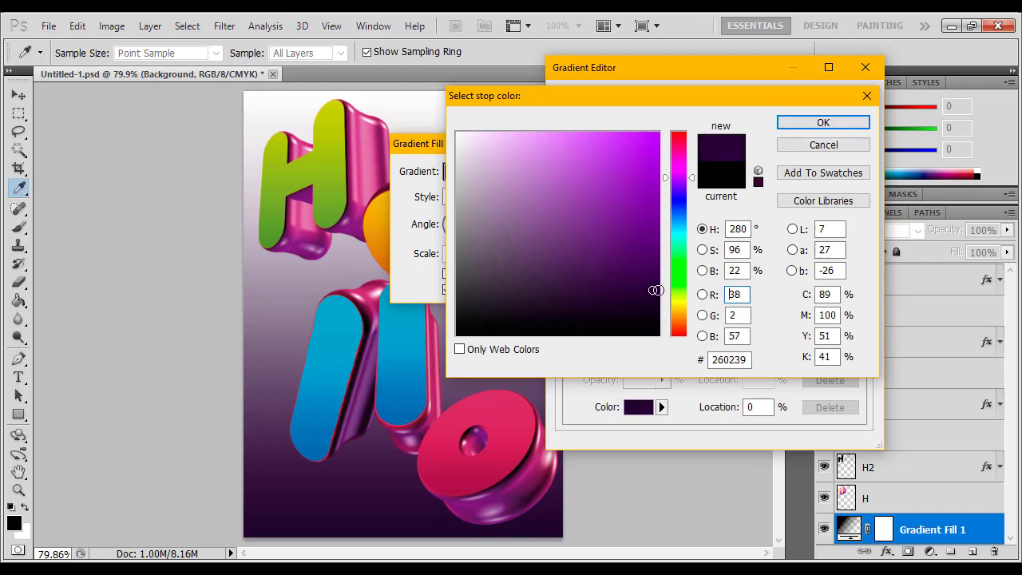
{"action": "left_click", "coordinate": [792, 125]}
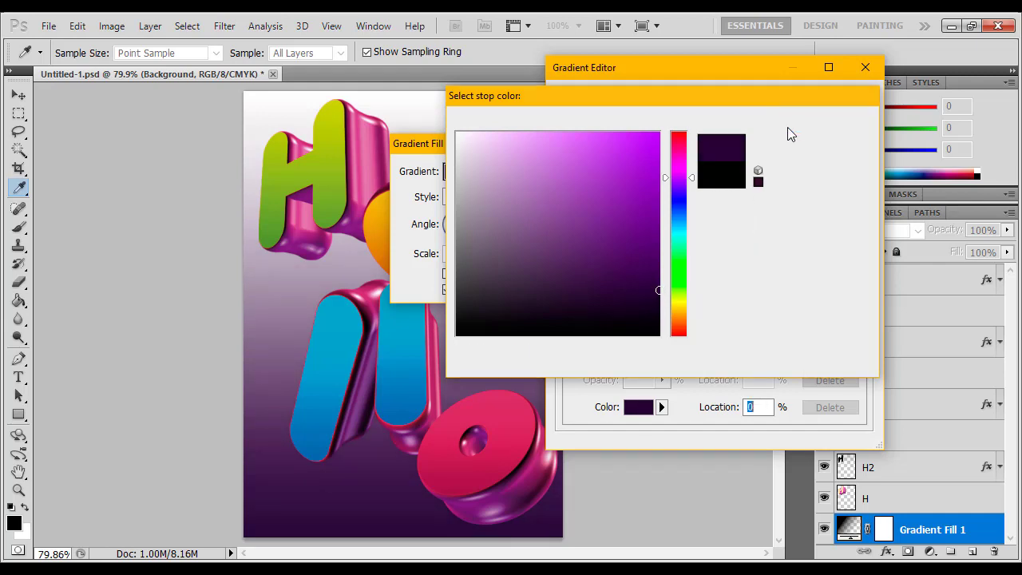
- Make the end stop mid purple and deepen the start stop's purple
{"action": "double_click", "coordinate": [861, 343]}
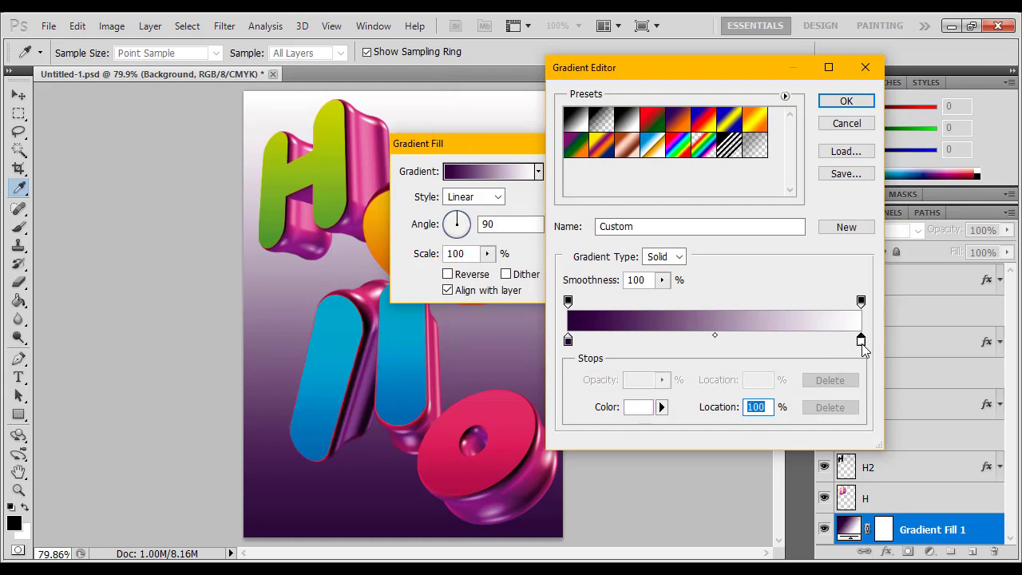
{"action": "left_click_drag", "start_coordinate": [683, 189], "coordinate": [680, 182]}
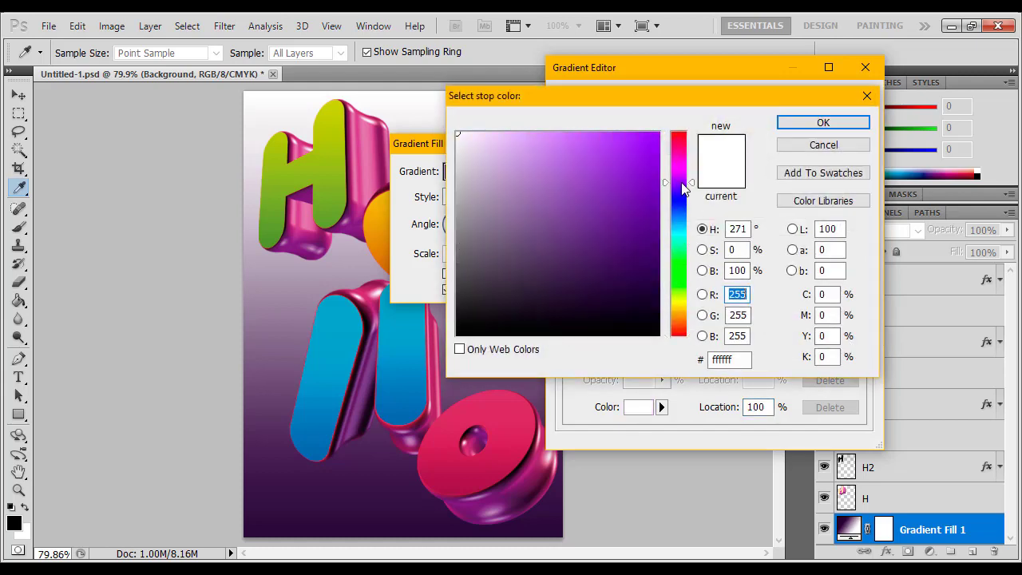
{"action": "left_click_drag", "start_coordinate": [548, 138], "coordinate": [550, 229]}
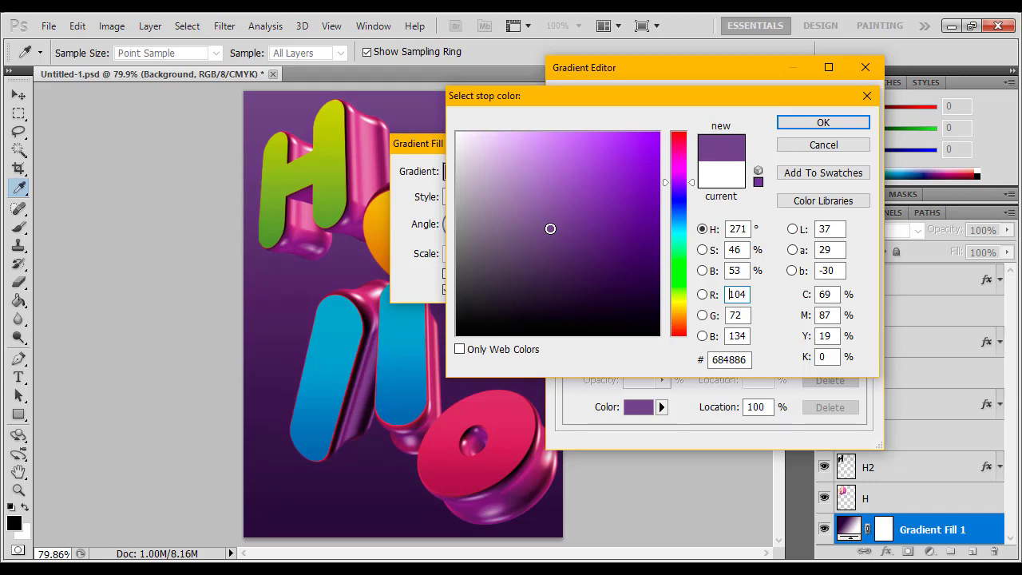
{"action": "left_click", "coordinate": [799, 122]}
{"action": "double_click", "coordinate": [568, 344]}
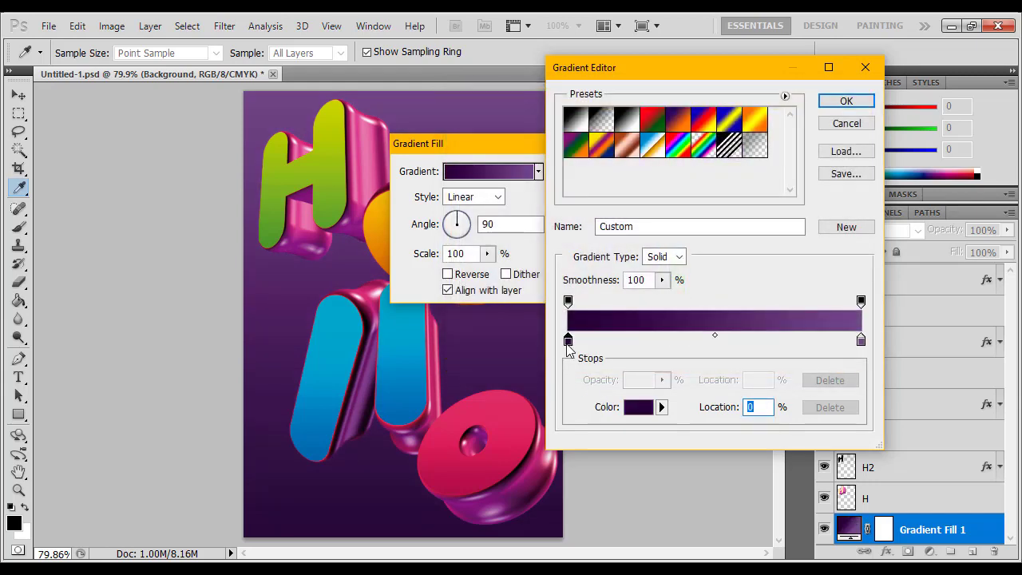
{"action": "left_click_drag", "start_coordinate": [642, 289], "coordinate": [658, 297]}
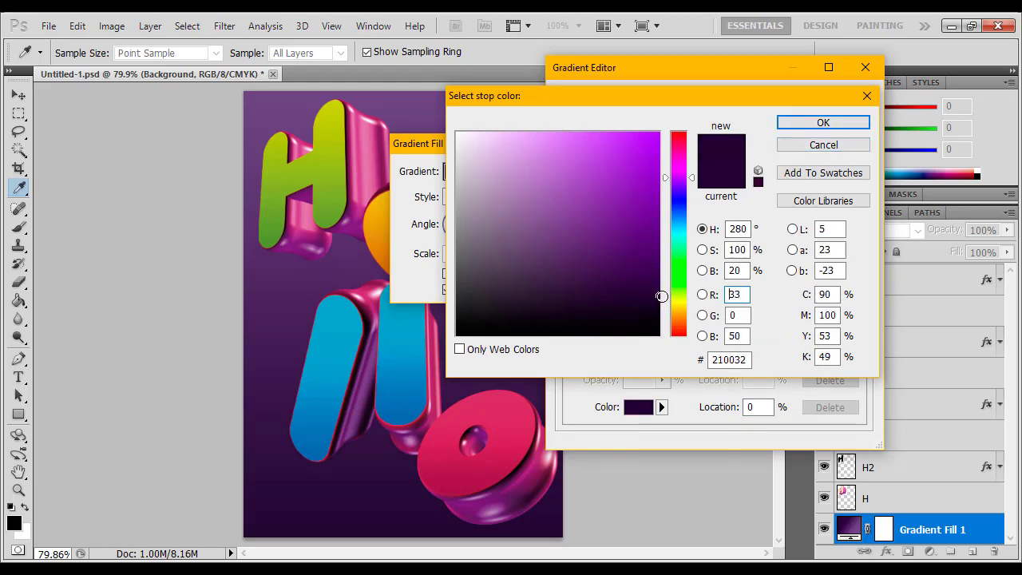
{"action": "left_click", "coordinate": [823, 123]}
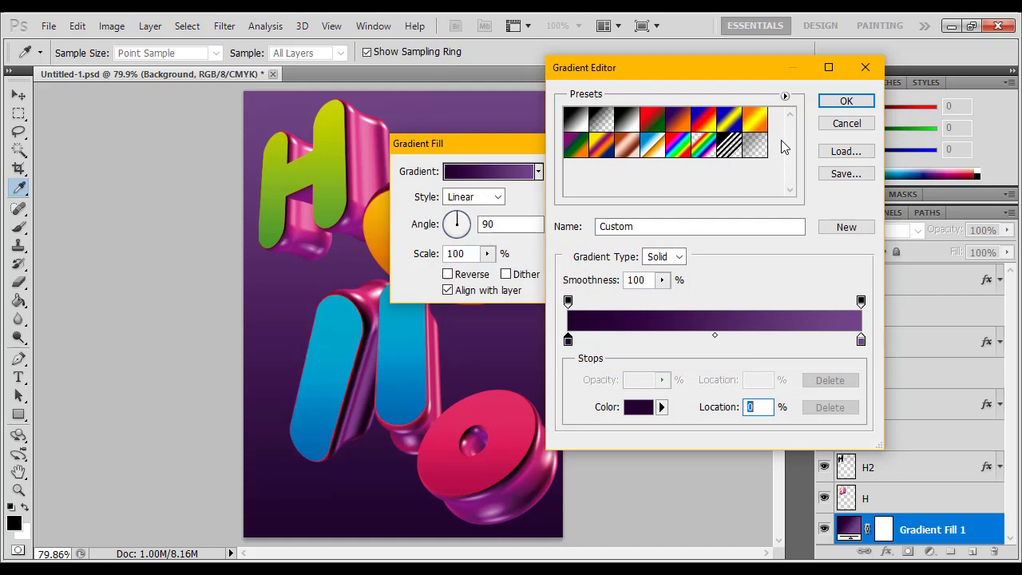
- Apply the purple gradient fill as a reversed Radial style
{"action": "left_click", "coordinate": [846, 101]}
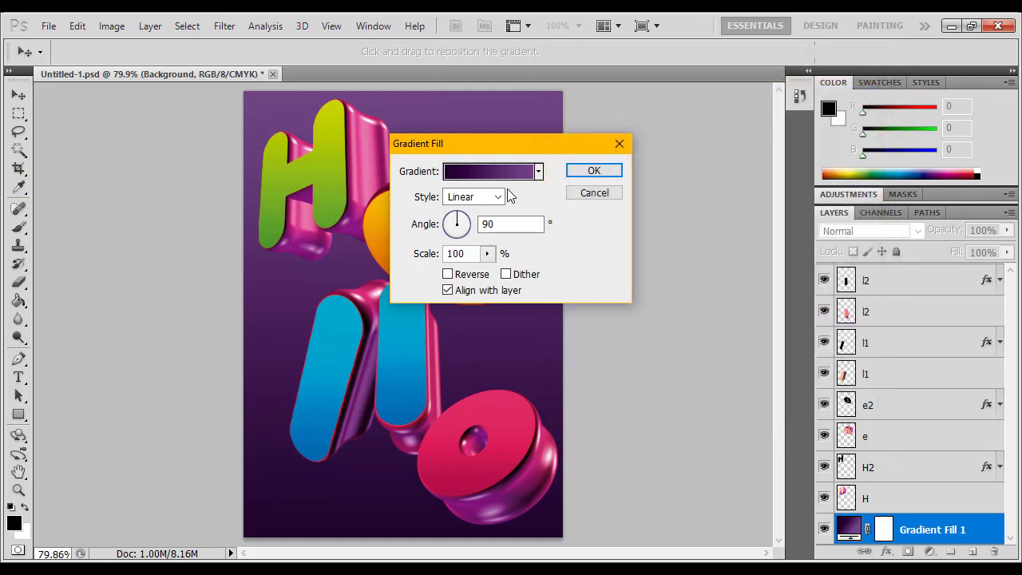
{"action": "left_click", "coordinate": [497, 197]}
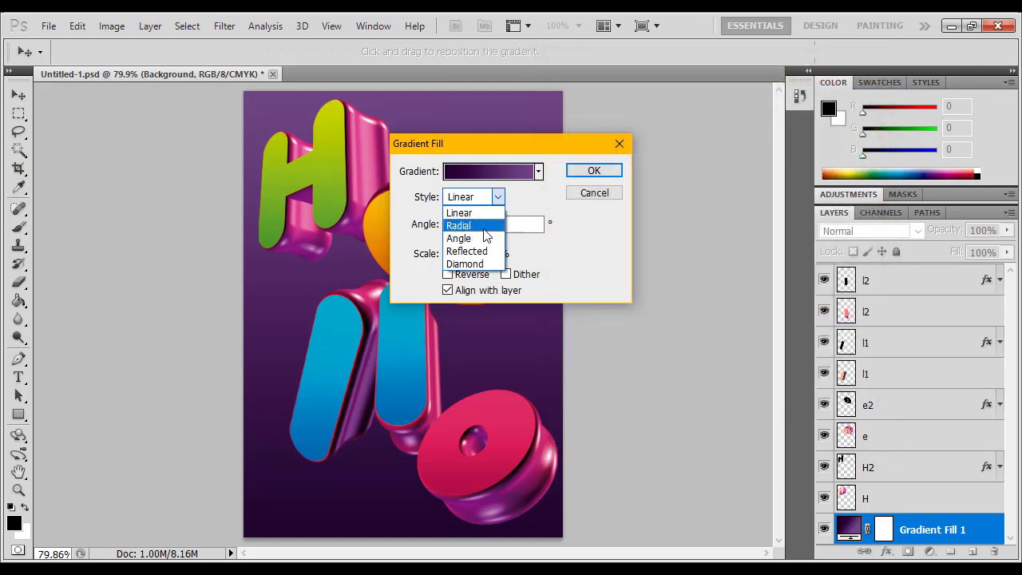
{"action": "left_click", "coordinate": [484, 227]}
{"action": "left_click", "coordinate": [447, 275]}
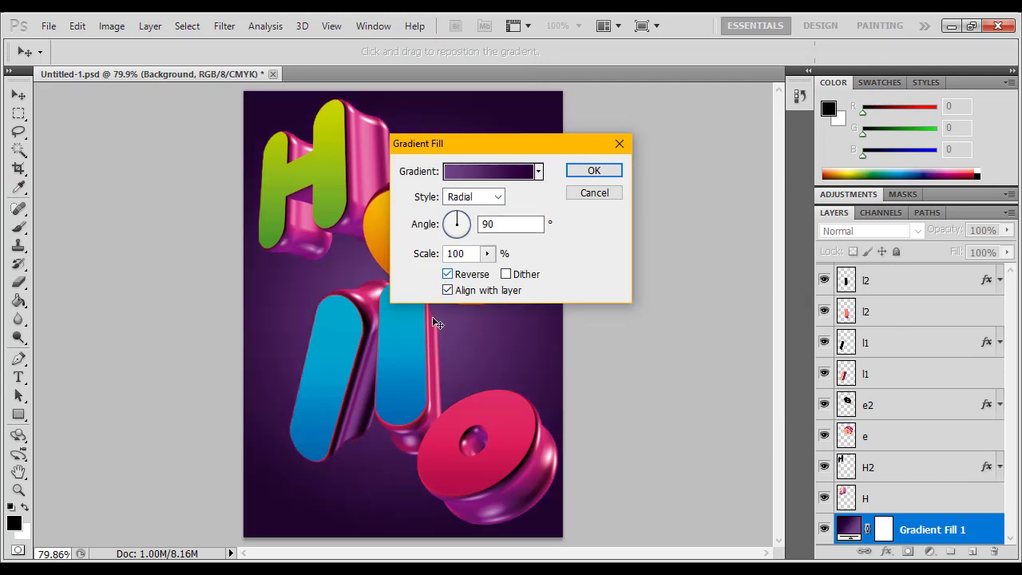
{"action": "left_click_drag", "start_coordinate": [494, 147], "coordinate": [683, 181]}
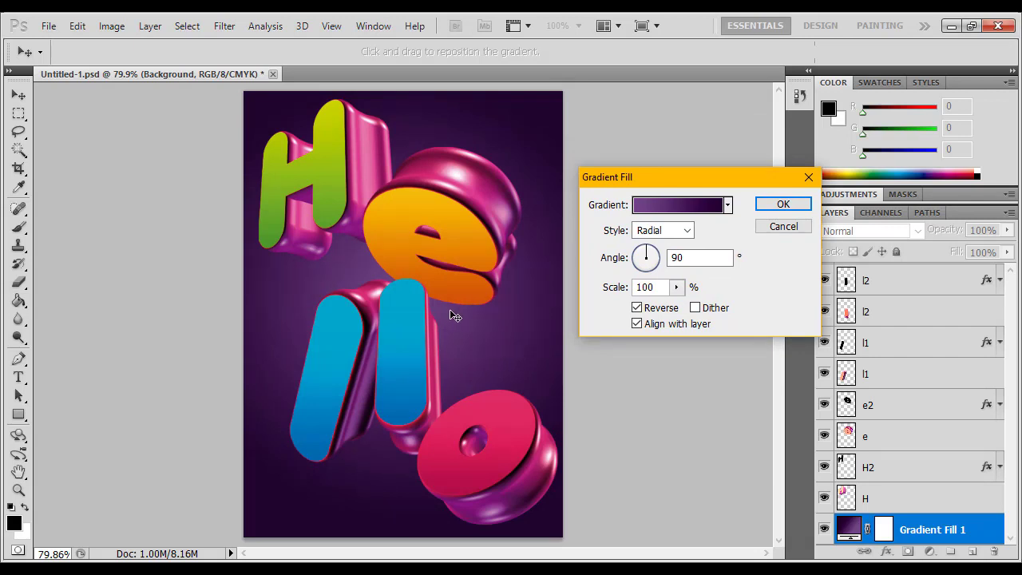
{"action": "left_click", "coordinate": [783, 205]}
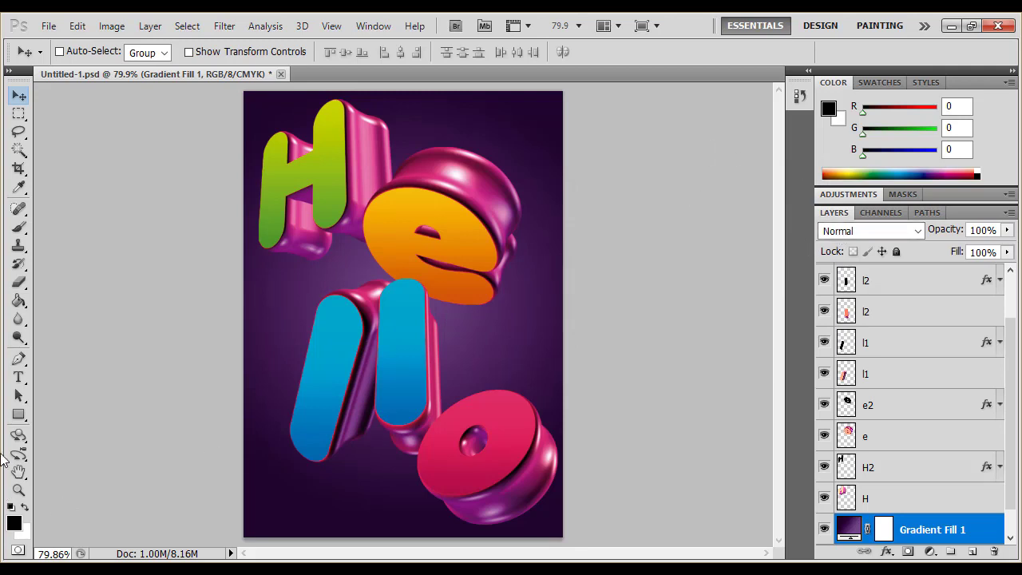
- Load floralbrushes.abr into the Brush Tool presets and choose its 2477 px brush
{"action": "left_click", "coordinate": [22, 233]}
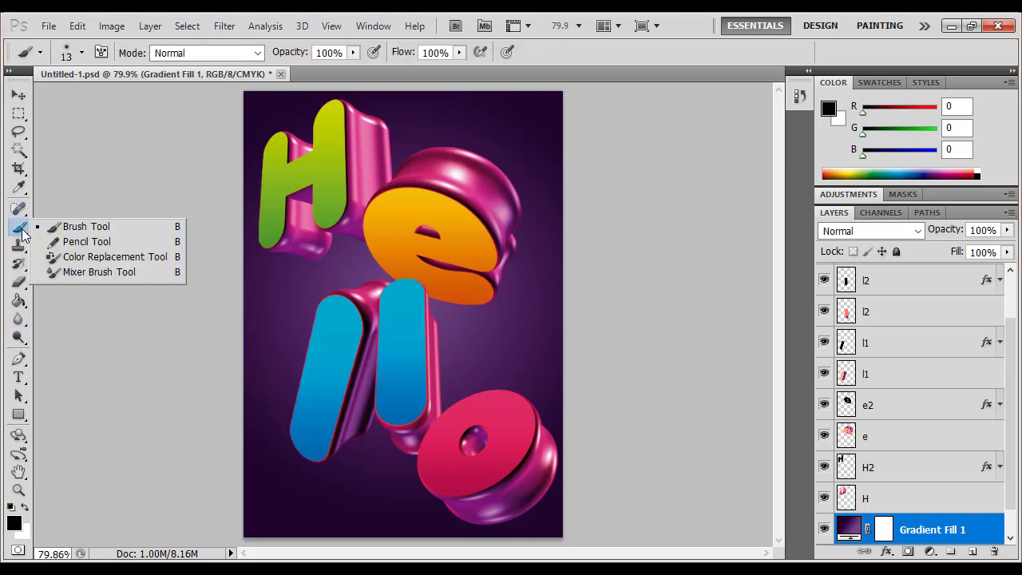
{"action": "right_click", "coordinate": [320, 263]}
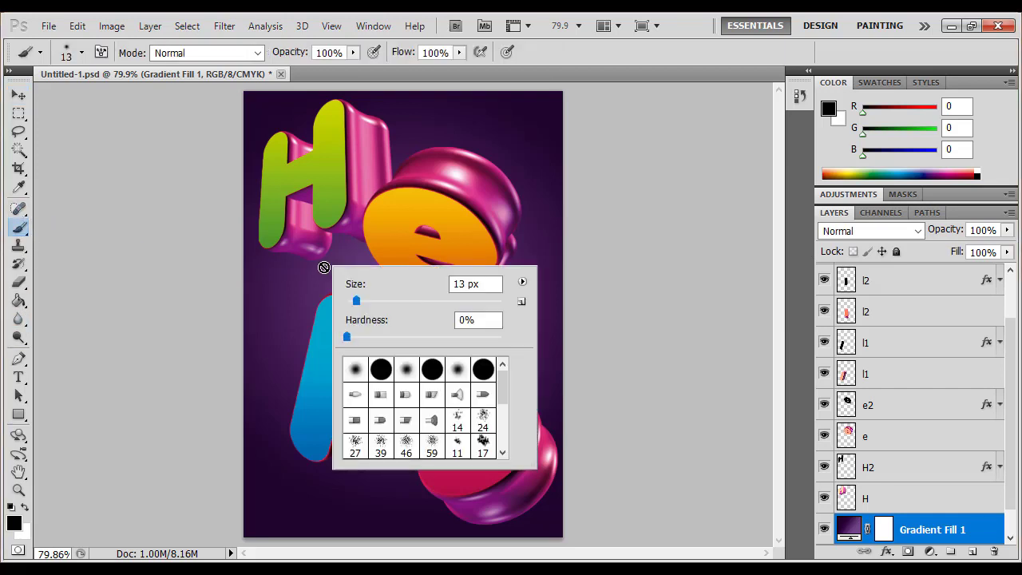
{"action": "left_click", "coordinate": [523, 282]}
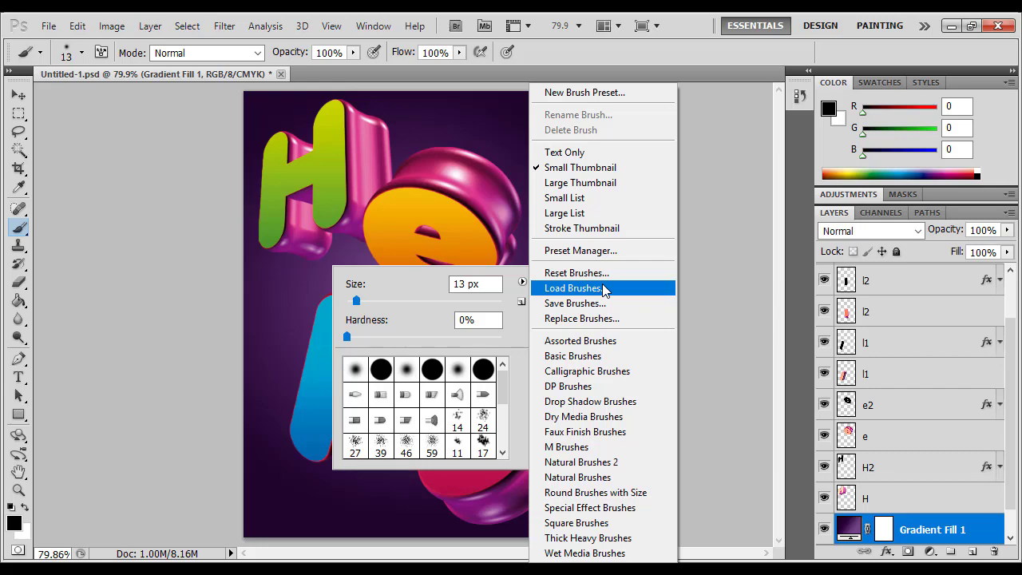
{"action": "left_click", "coordinate": [605, 291]}
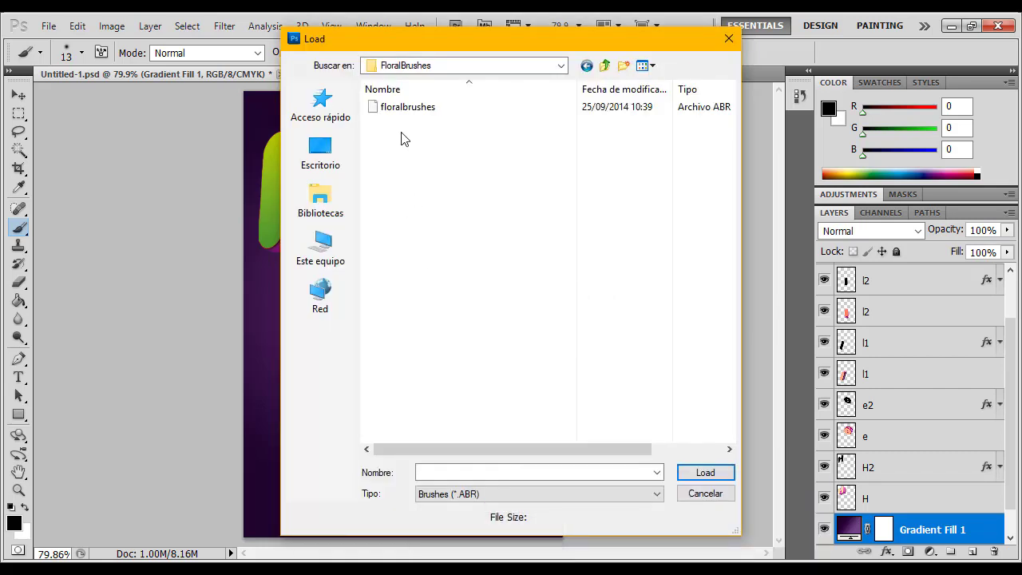
{"action": "left_click", "coordinate": [409, 109]}
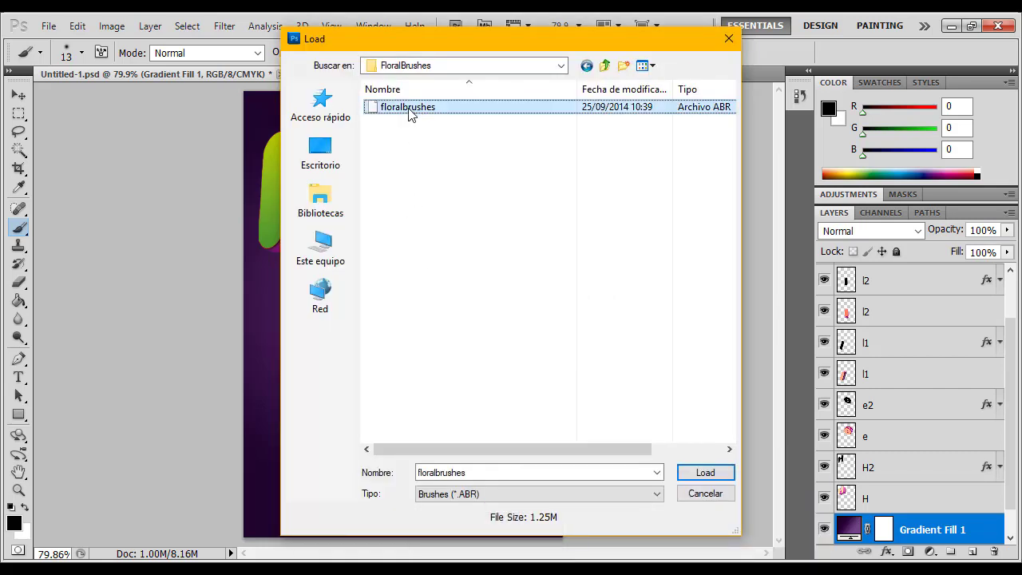
{"action": "left_click", "coordinate": [706, 476]}
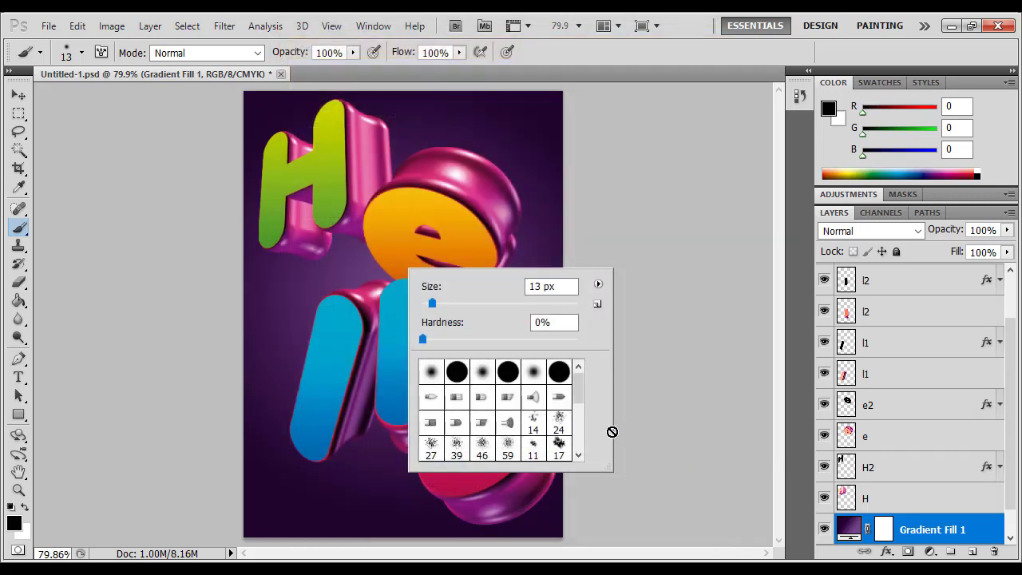
{"action": "left_click_drag", "start_coordinate": [578, 396], "coordinate": [584, 452]}
{"action": "left_click", "coordinate": [457, 450]}
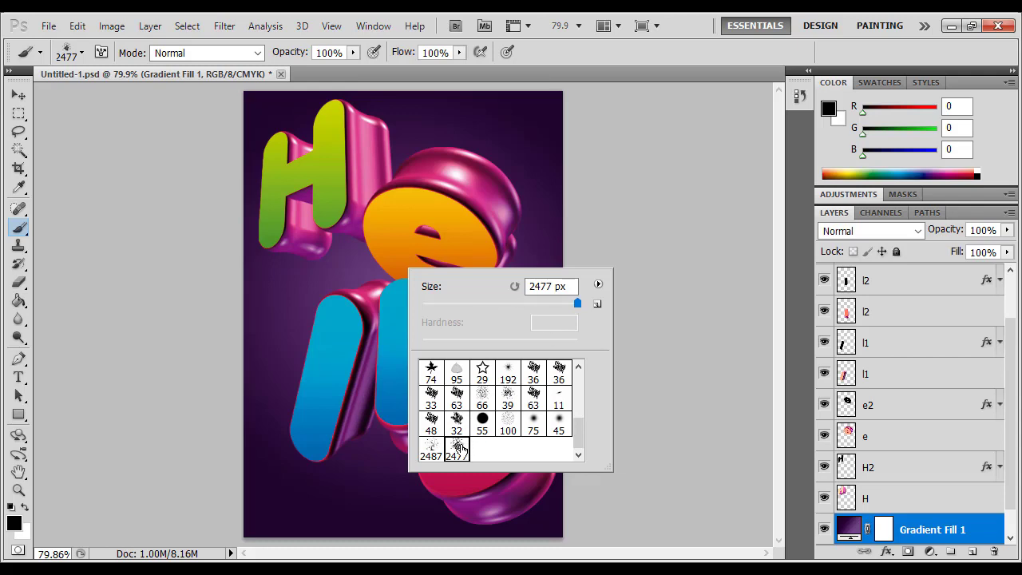
{"action": "left_click", "coordinate": [597, 286]}
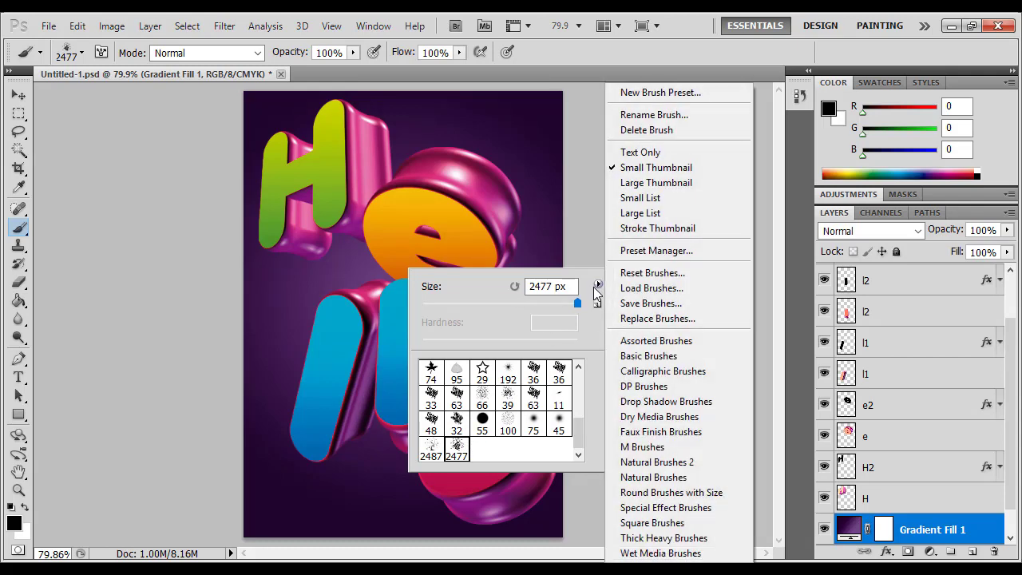
{"action": "left_click", "coordinate": [578, 238]}
- Add a new empty Layer 1 above the H2 layer
{"action": "left_click", "coordinate": [120, 231]}
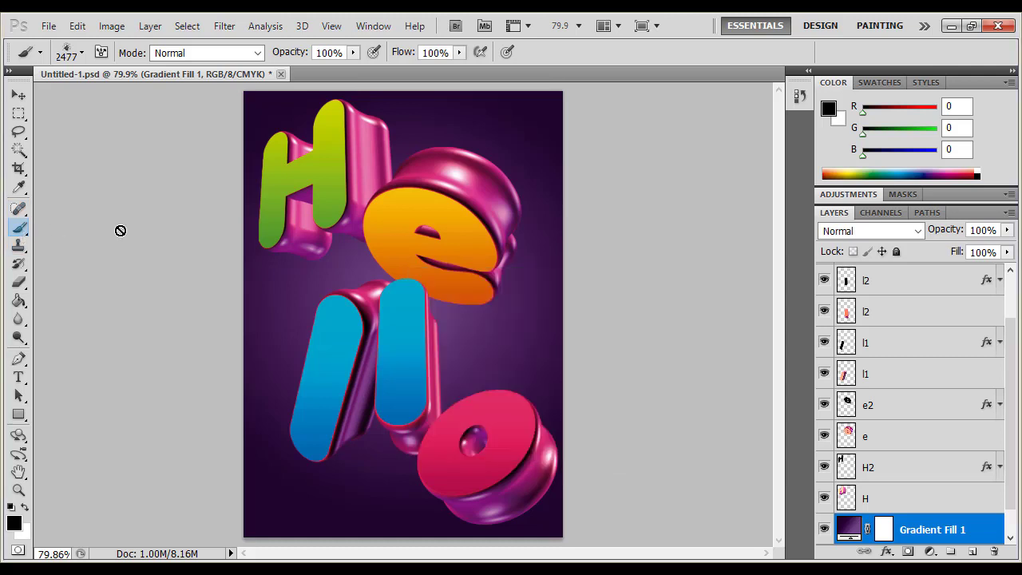
{"action": "left_click", "coordinate": [900, 506]}
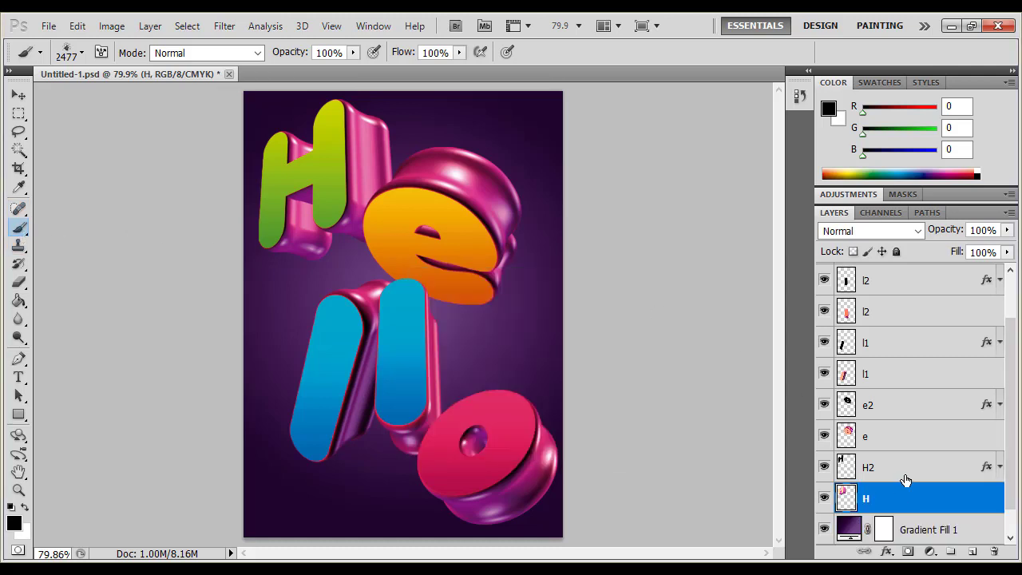
{"action": "left_click", "coordinate": [906, 478]}
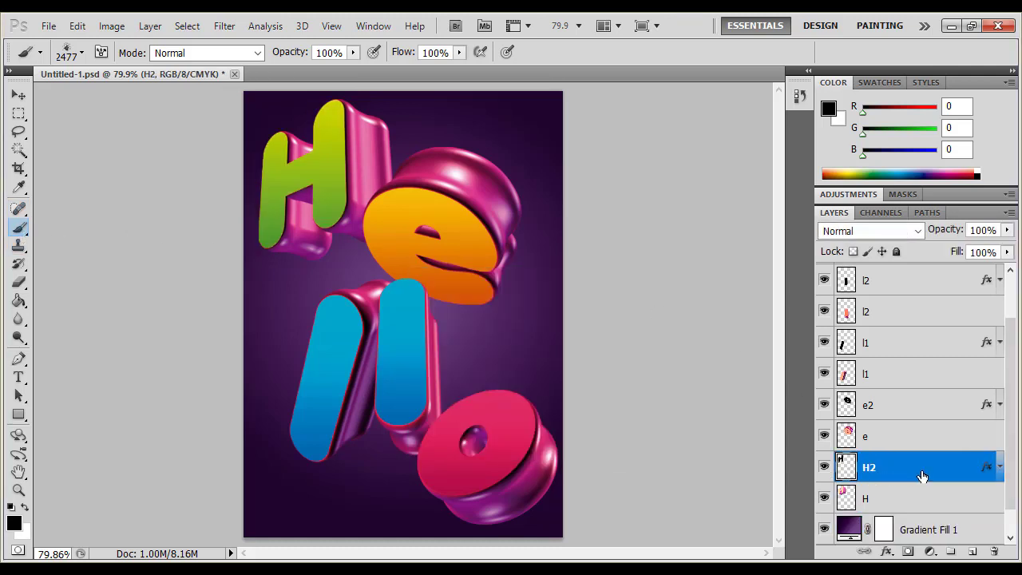
{"action": "left_click", "coordinate": [973, 551]}
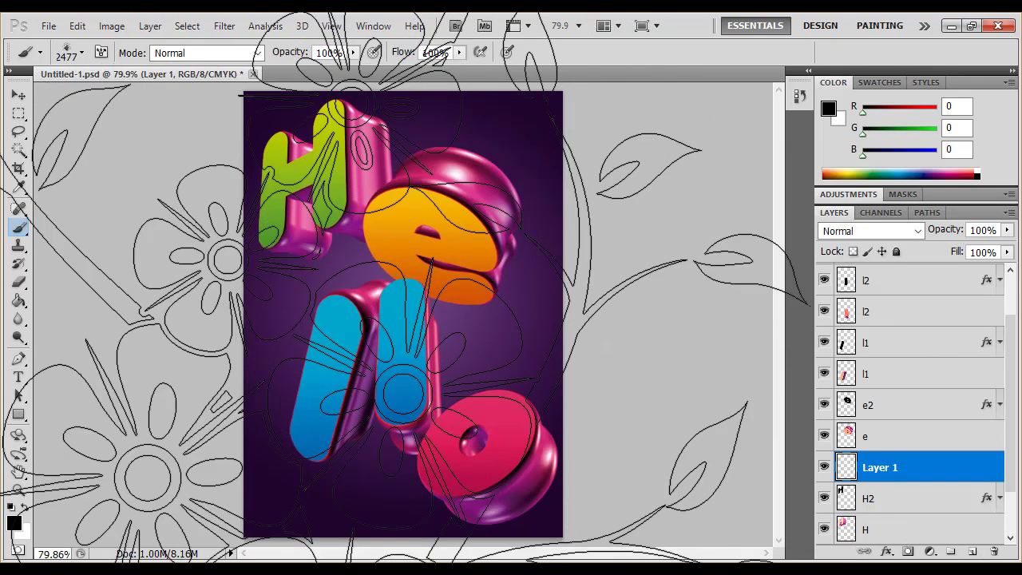
- Shrink the flower brush to 277 px and make white the foreground colour
{"action": "right_click", "coordinate": [352, 256]}
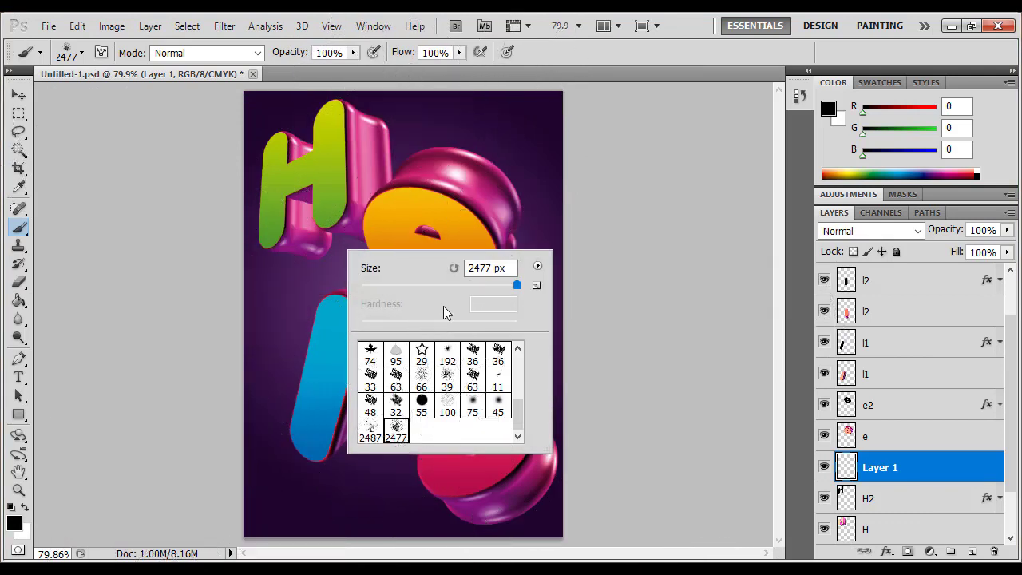
{"action": "left_click_drag", "start_coordinate": [439, 285], "coordinate": [484, 285]}
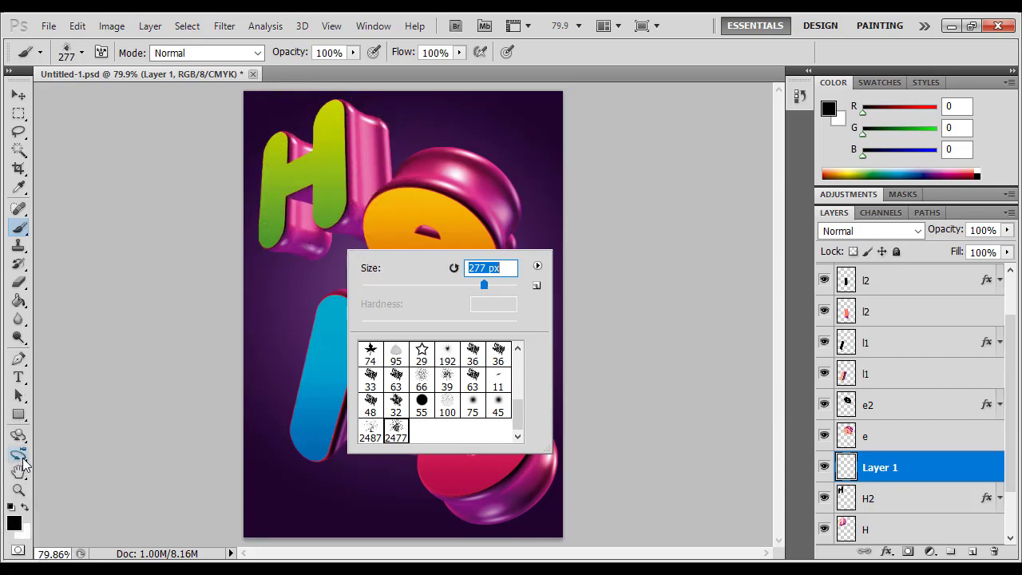
{"action": "left_click", "coordinate": [24, 508]}
- Confirm white as the foreground colour, stamp a flower on the H, then undo it
{"action": "left_click", "coordinate": [16, 524]}
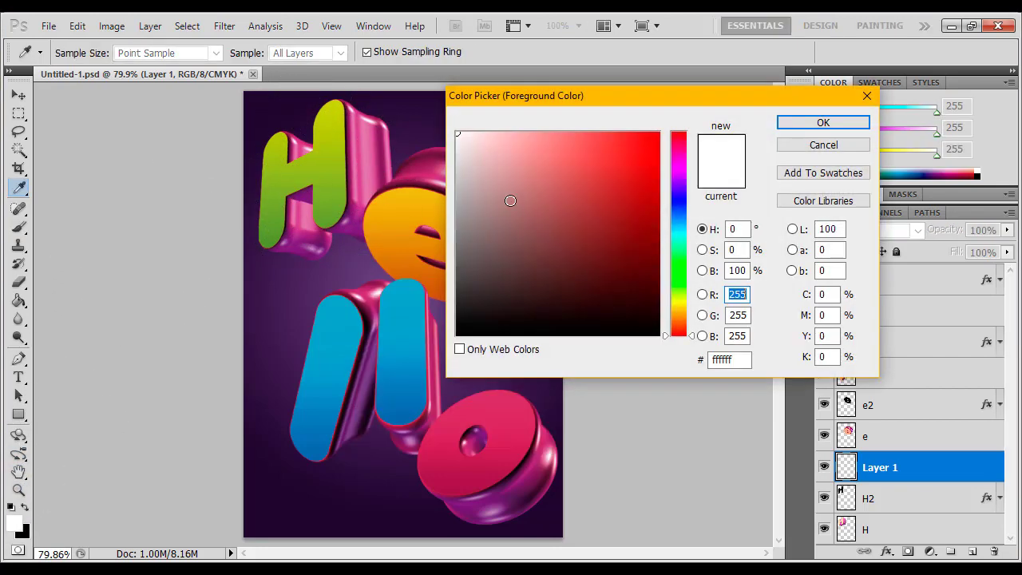
{"action": "left_click", "coordinate": [807, 122]}
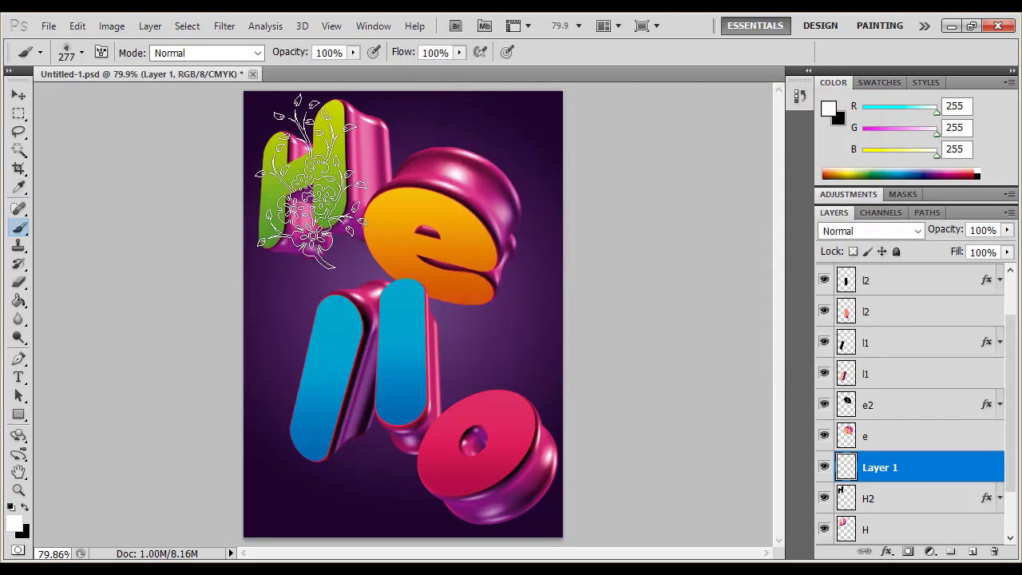
{"action": "left_click", "coordinate": [303, 178]}
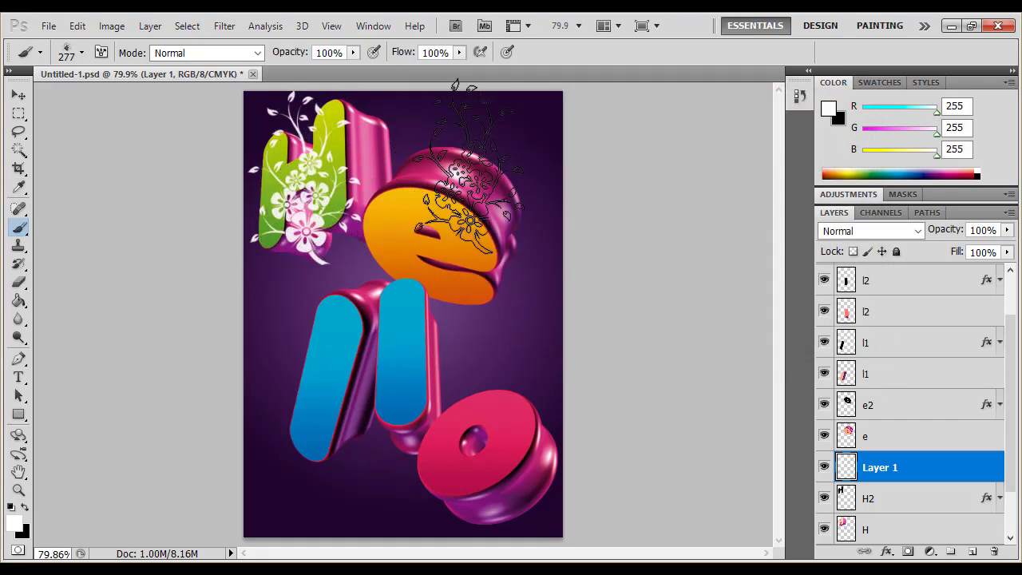
{"action": "left_click", "coordinate": [49, 26]}
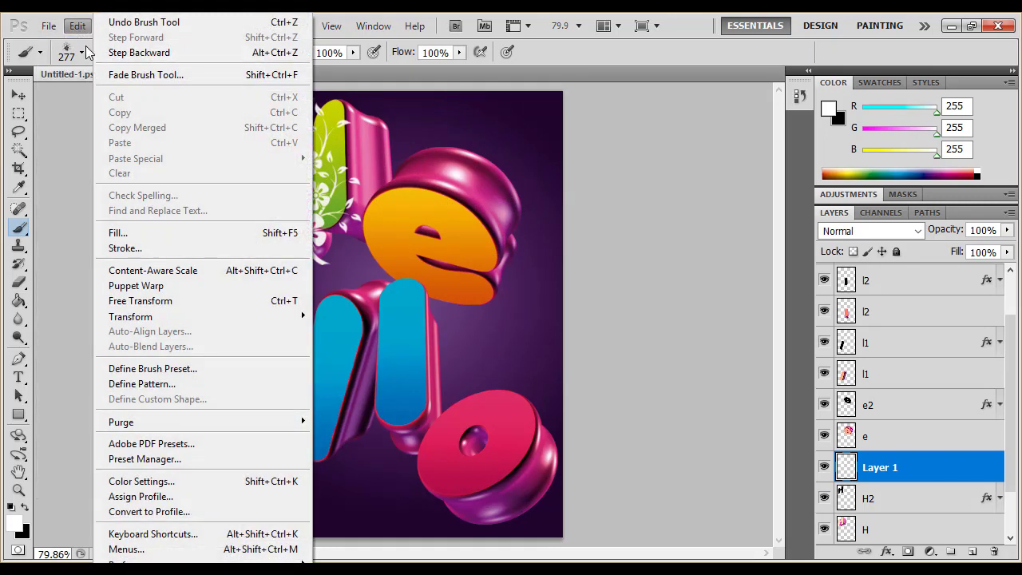
{"action": "left_click", "coordinate": [120, 21]}
- Try the 2477 flower brush at 442 px over the H, then undo the stamp
{"action": "right_click", "coordinate": [310, 171]}
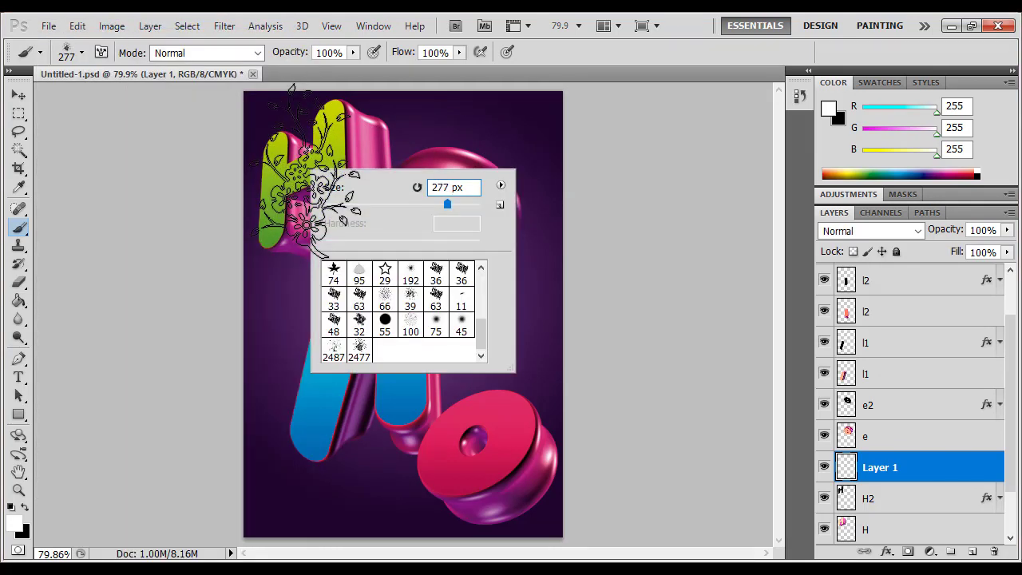
{"action": "left_click", "coordinate": [354, 349]}
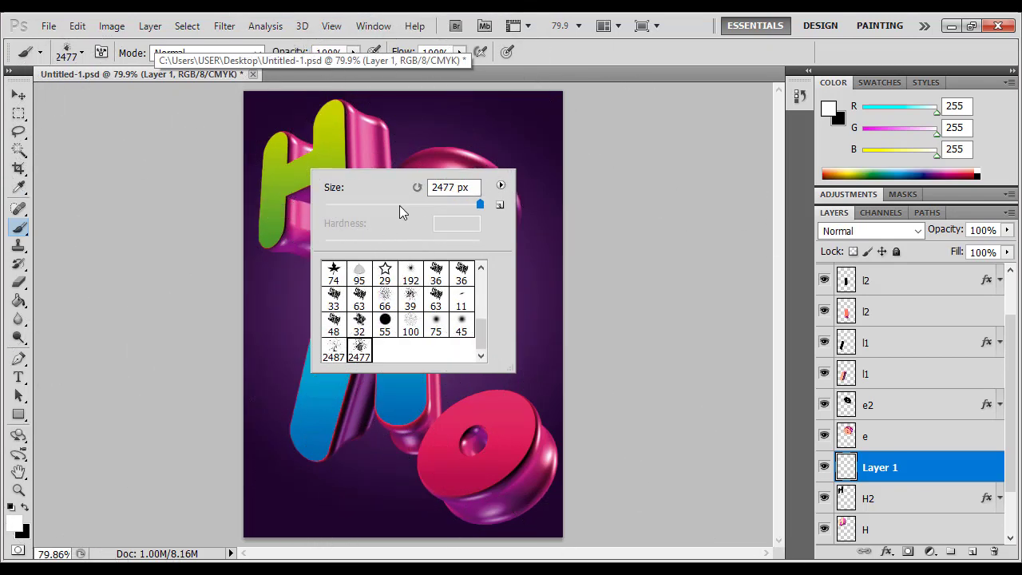
{"action": "left_click_drag", "start_coordinate": [349, 185], "coordinate": [303, 167]}
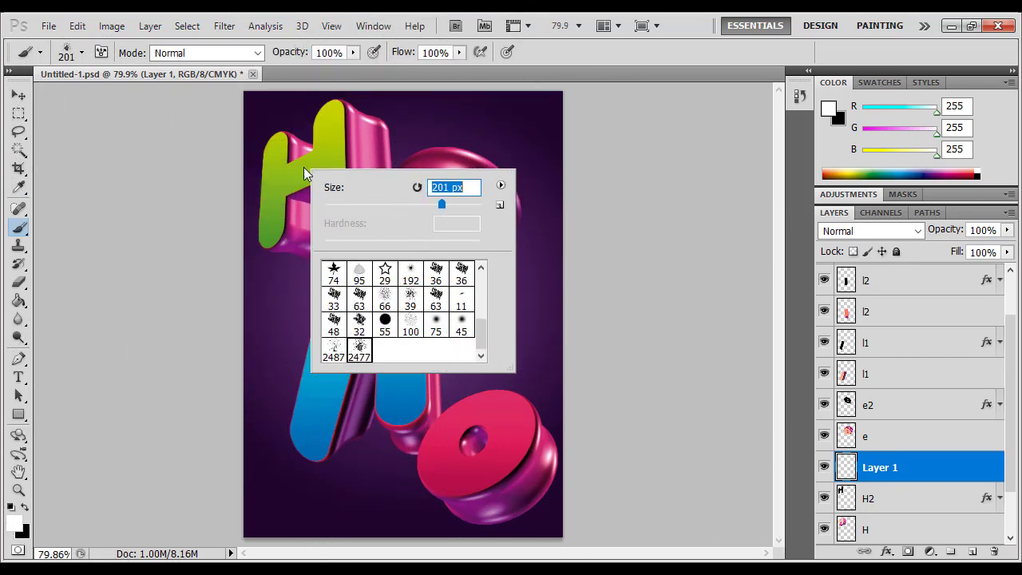
{"action": "left_click_drag", "start_coordinate": [456, 204], "coordinate": [461, 205]}
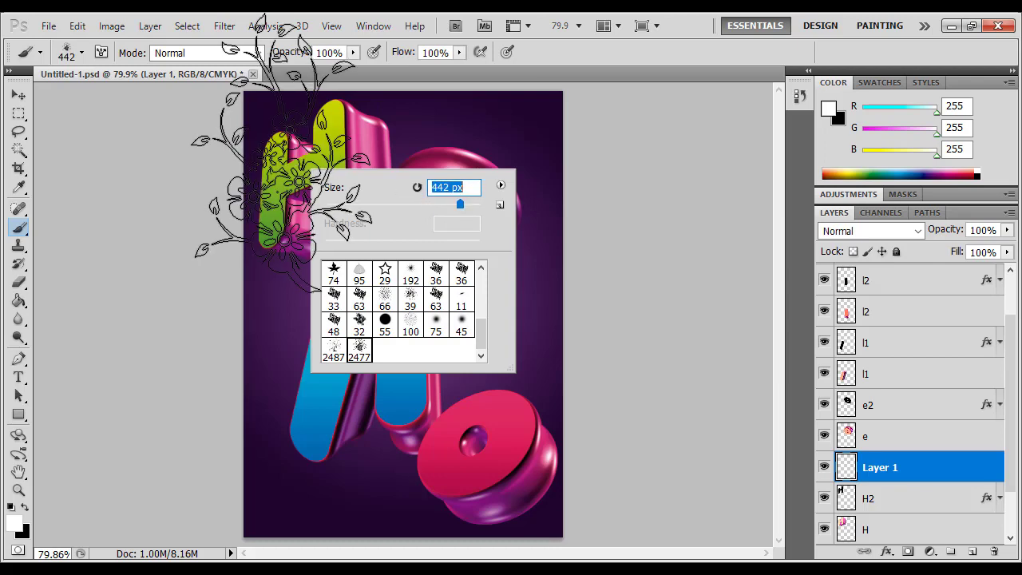
{"action": "key", "text": "Return"}
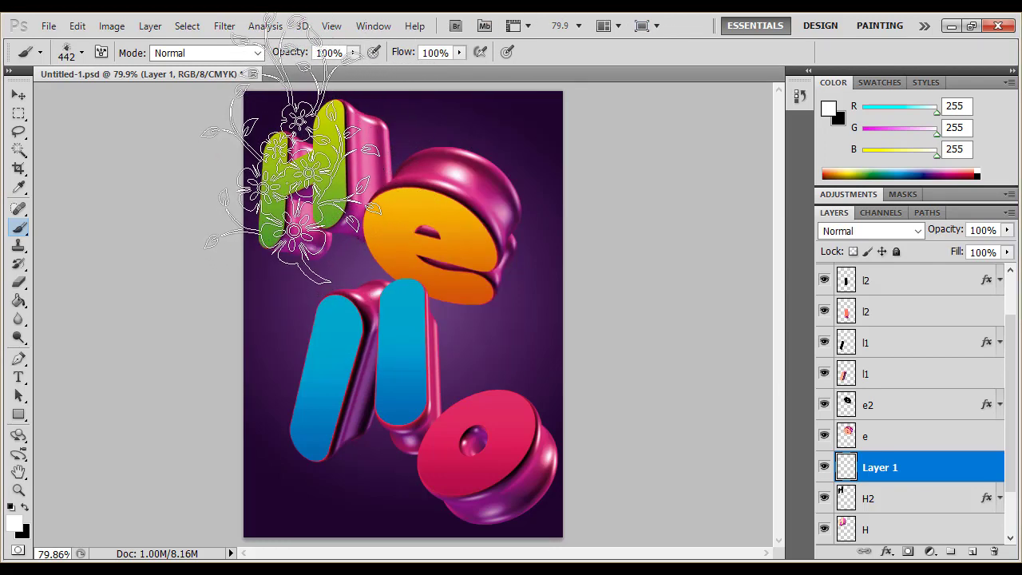
{"action": "left_click", "coordinate": [289, 150]}
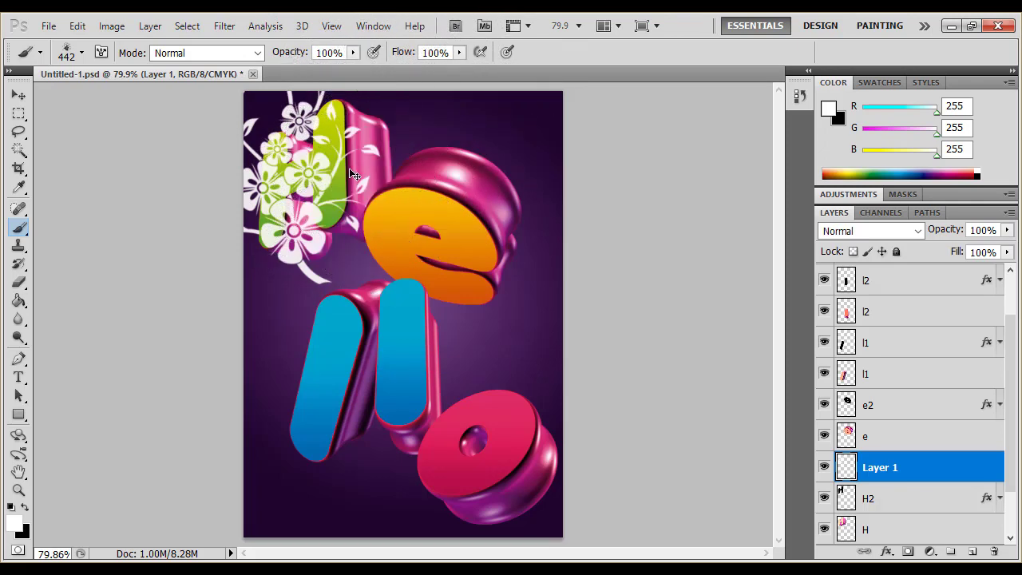
{"action": "key", "text": "ctrl+z"}
- Stamp the 2487 swirl brush at 267 px in white over the green H
{"action": "right_click", "coordinate": [444, 222]}
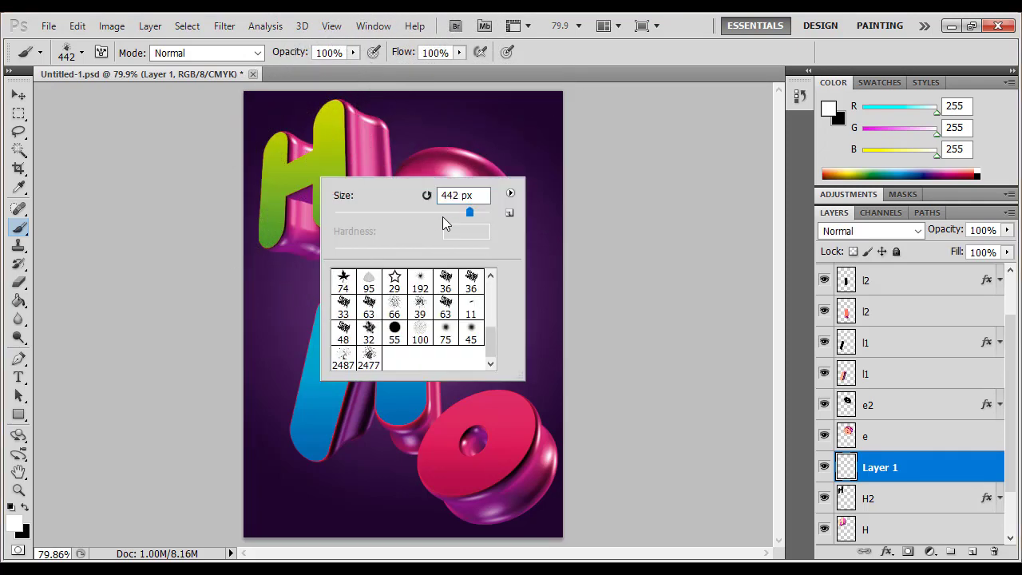
{"action": "left_click", "coordinate": [419, 331]}
{"action": "left_click", "coordinate": [343, 360]}
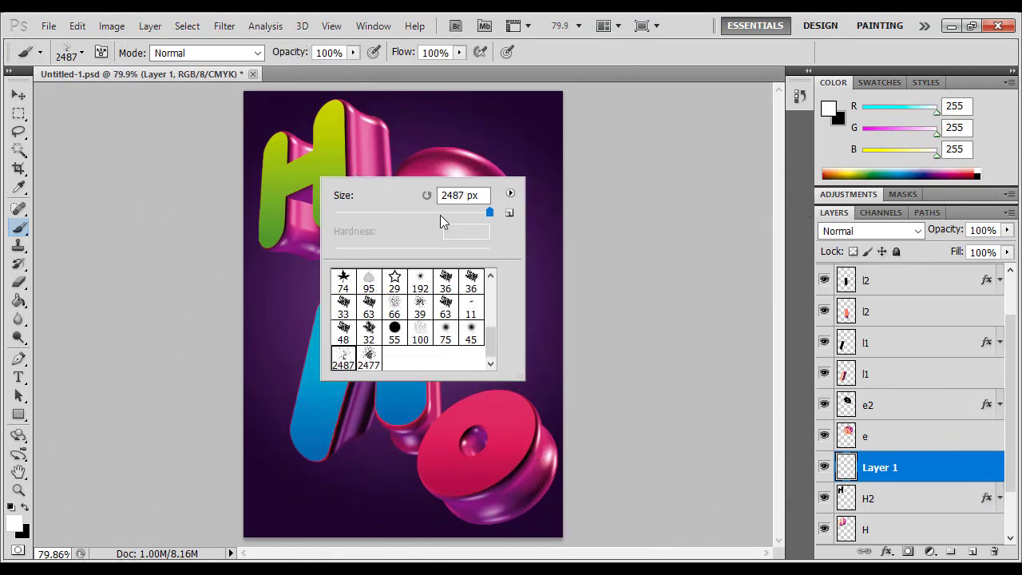
{"action": "left_click", "coordinate": [442, 213]}
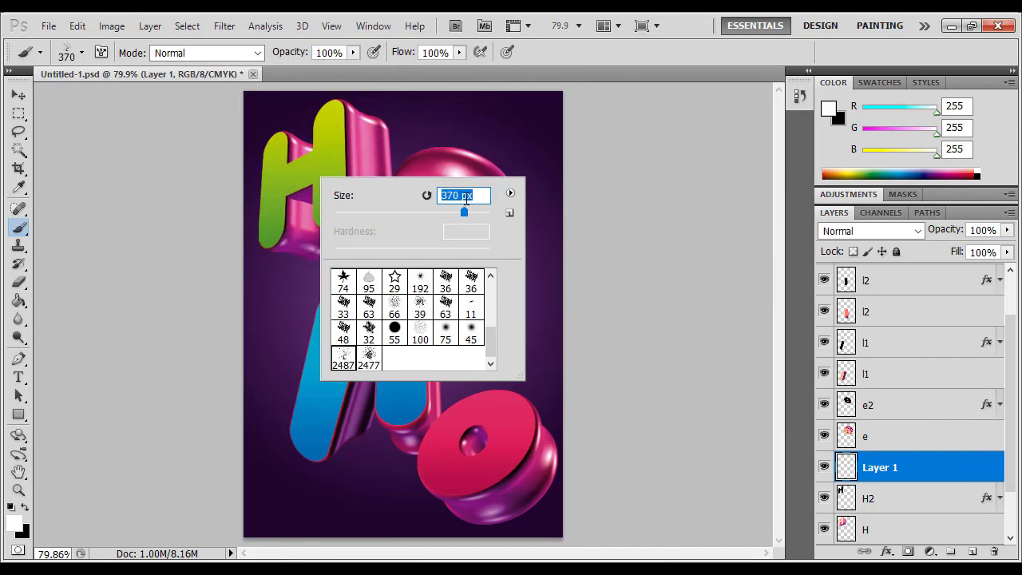
{"action": "left_click_drag", "start_coordinate": [463, 212], "coordinate": [456, 212]}
{"action": "left_click", "coordinate": [530, 63]}
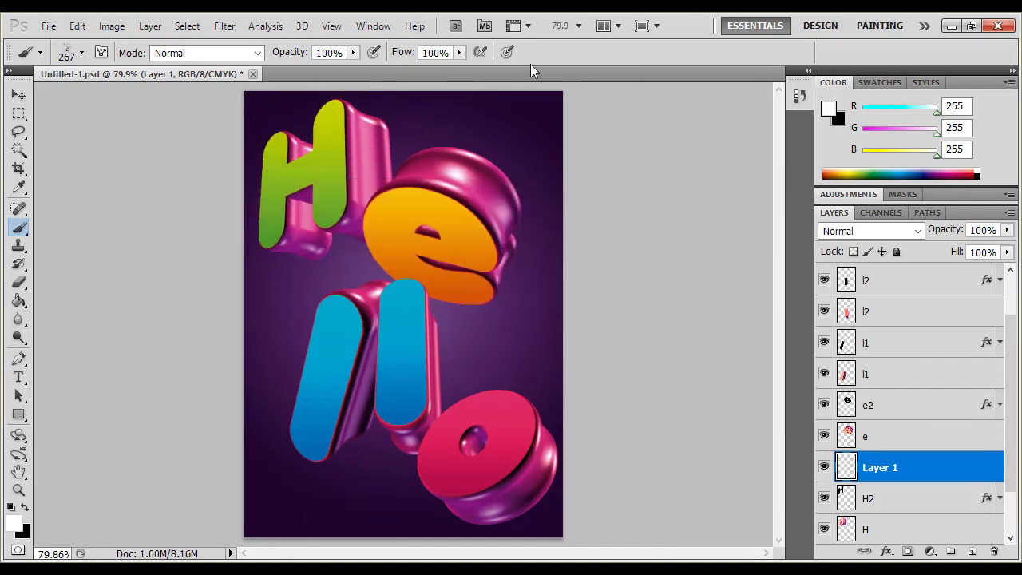
{"action": "left_click", "coordinate": [288, 164]}
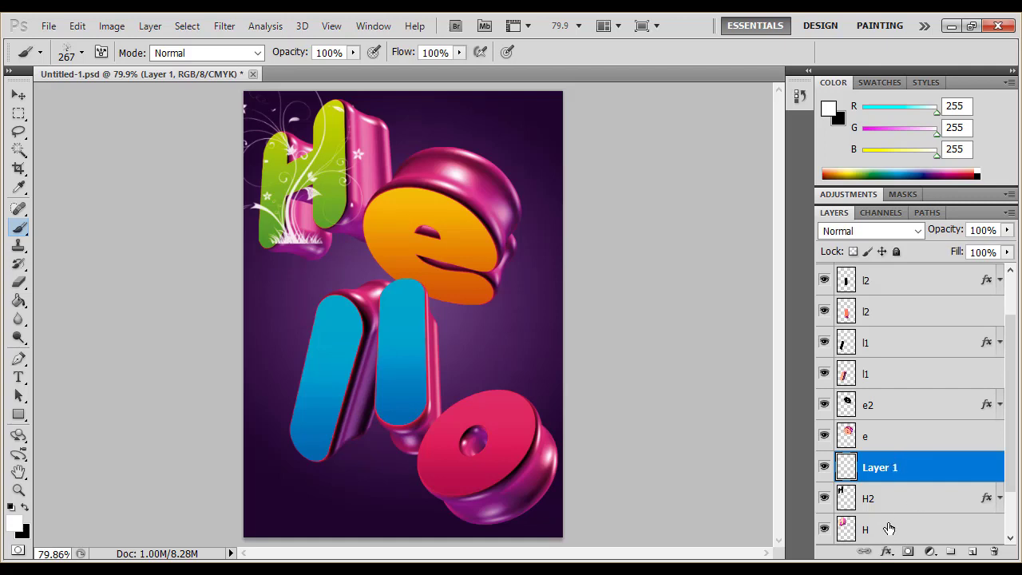
- Select the H layer's pixels, then clear that selection
{"action": "left_click", "coordinate": [864, 530]}
{"action": "right_click", "coordinate": [847, 531]}
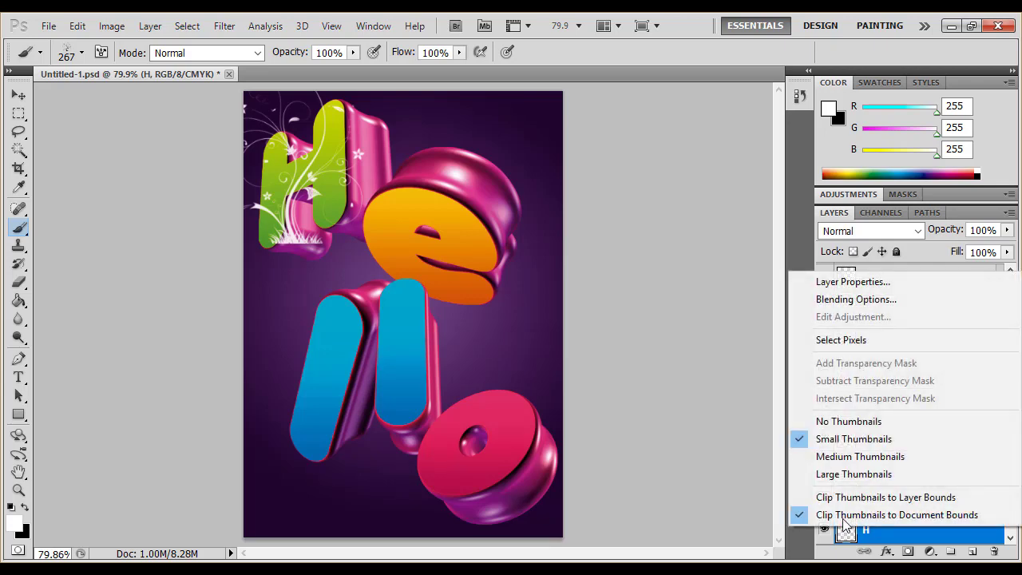
{"action": "left_click", "coordinate": [840, 341]}
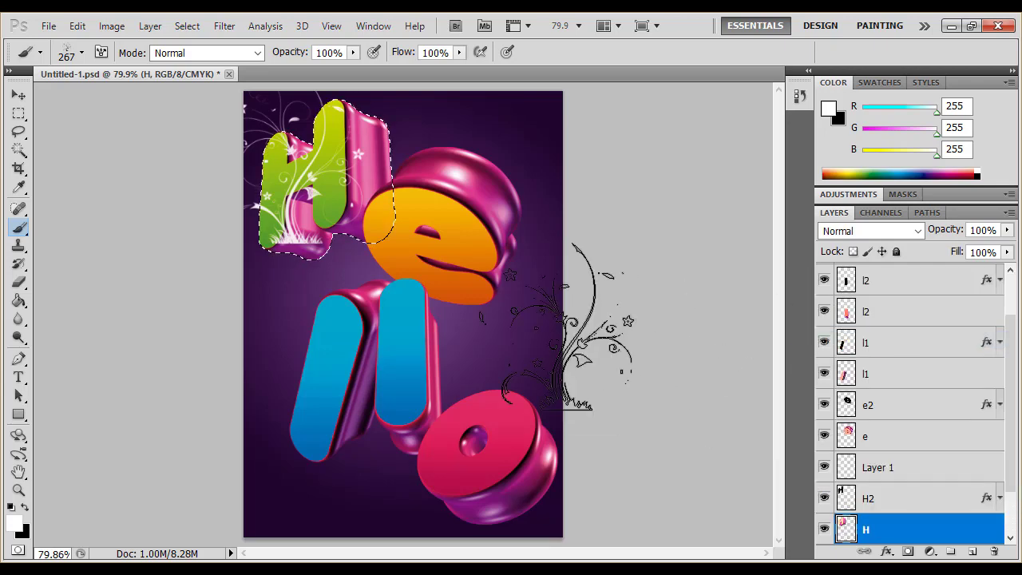
{"action": "left_click", "coordinate": [18, 113]}
{"action": "left_click", "coordinate": [123, 143]}
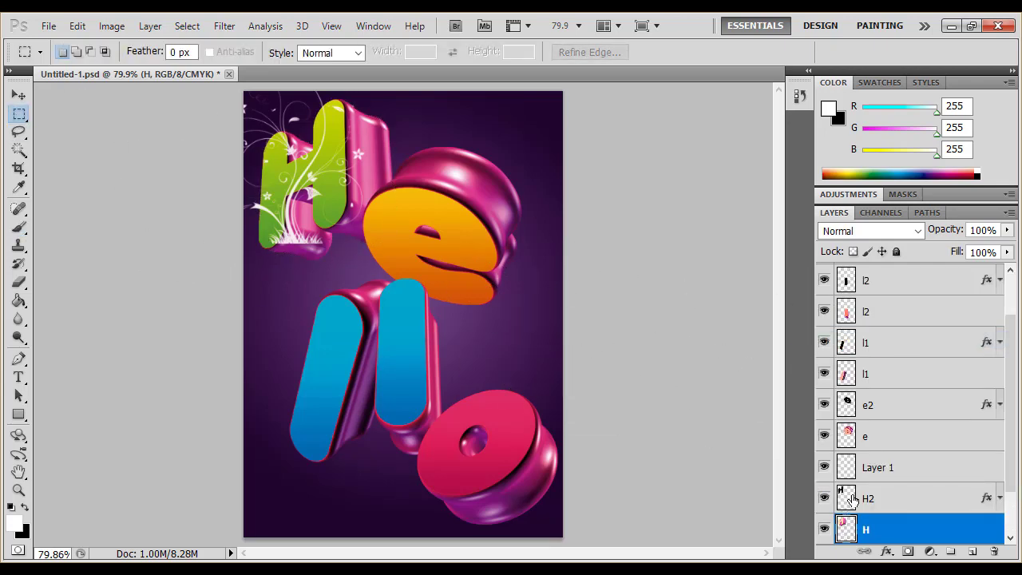
- Load the H2 face's pixels as a selection and add it as Layer 1's mask
{"action": "left_click", "coordinate": [862, 500]}
{"action": "right_click", "coordinate": [840, 501]}
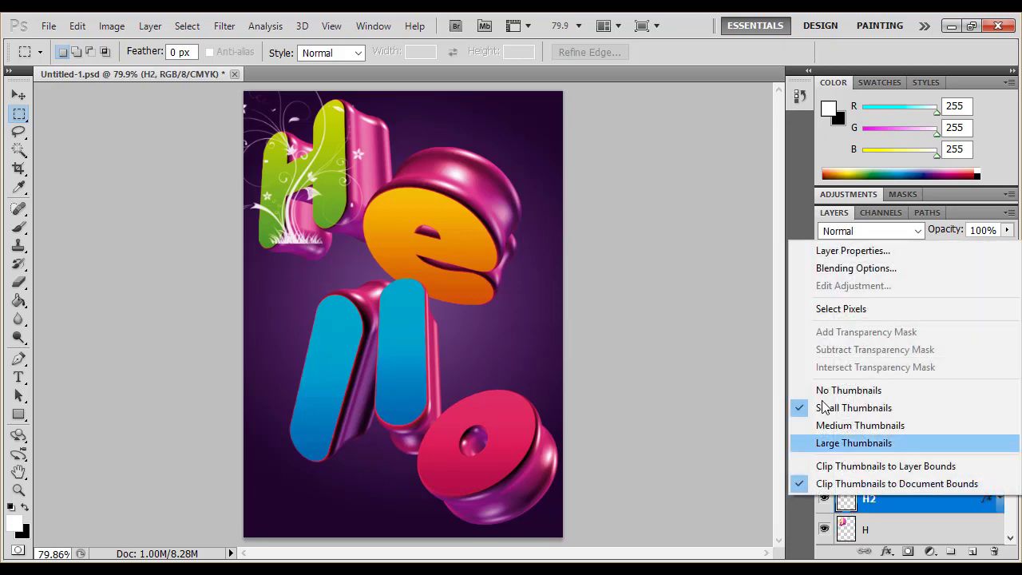
{"action": "left_click", "coordinate": [831, 313]}
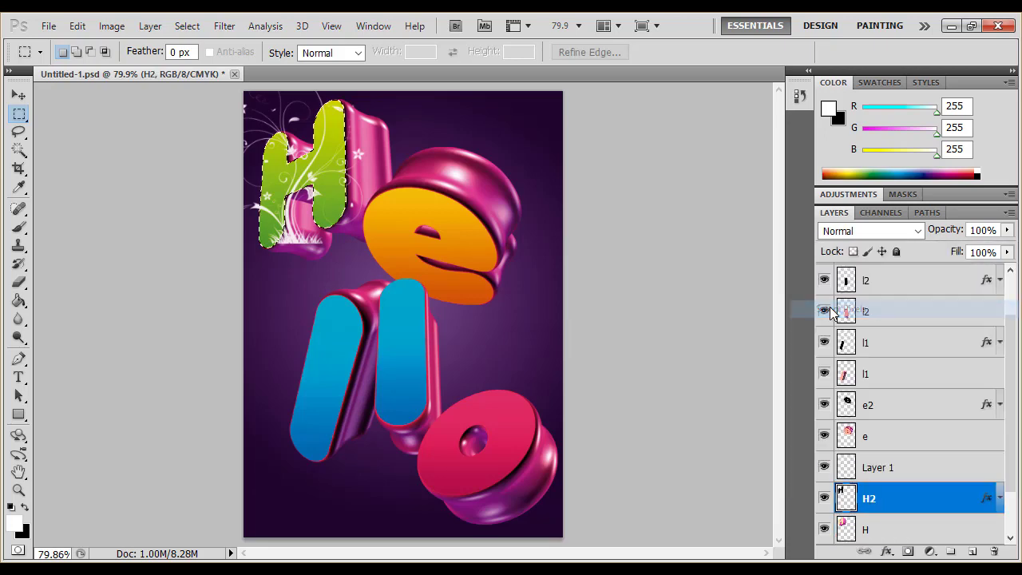
{"action": "left_click", "coordinate": [911, 471]}
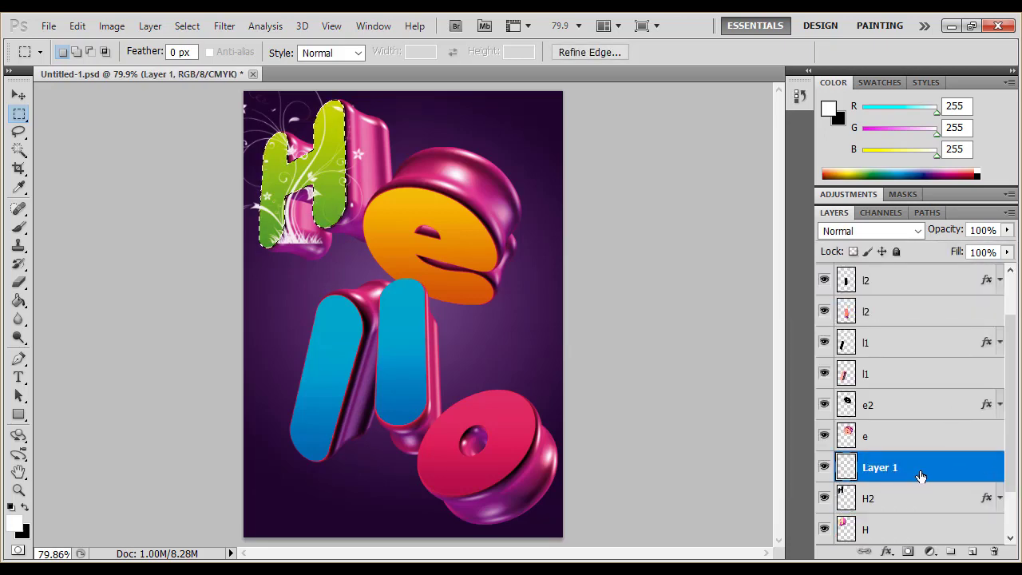
{"action": "left_click", "coordinate": [910, 551]}
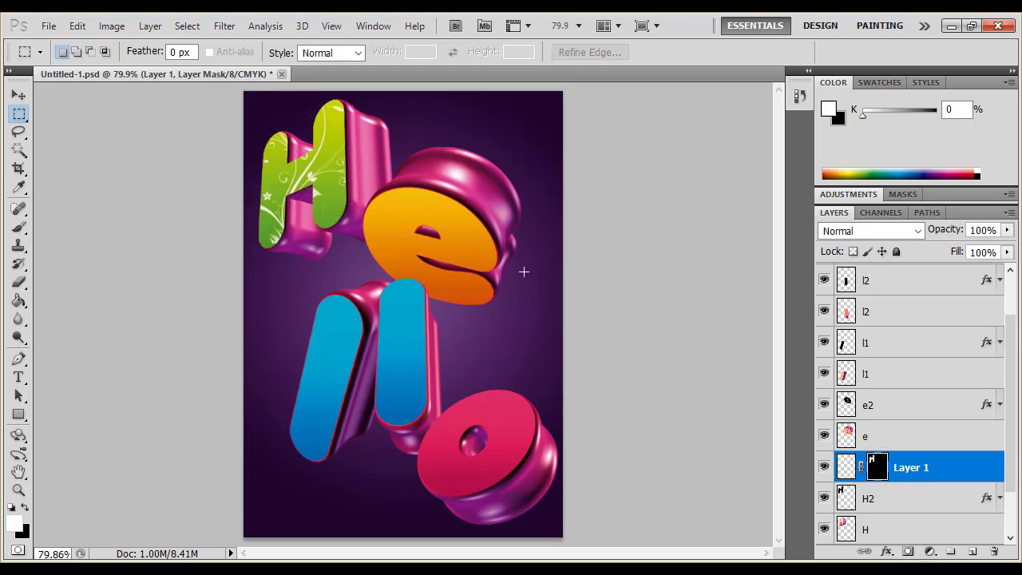
- Set Layer 1's blend mode to Soft Light, then to Overlay
{"action": "left_click", "coordinate": [915, 230]}
{"action": "left_click", "coordinate": [890, 224]}
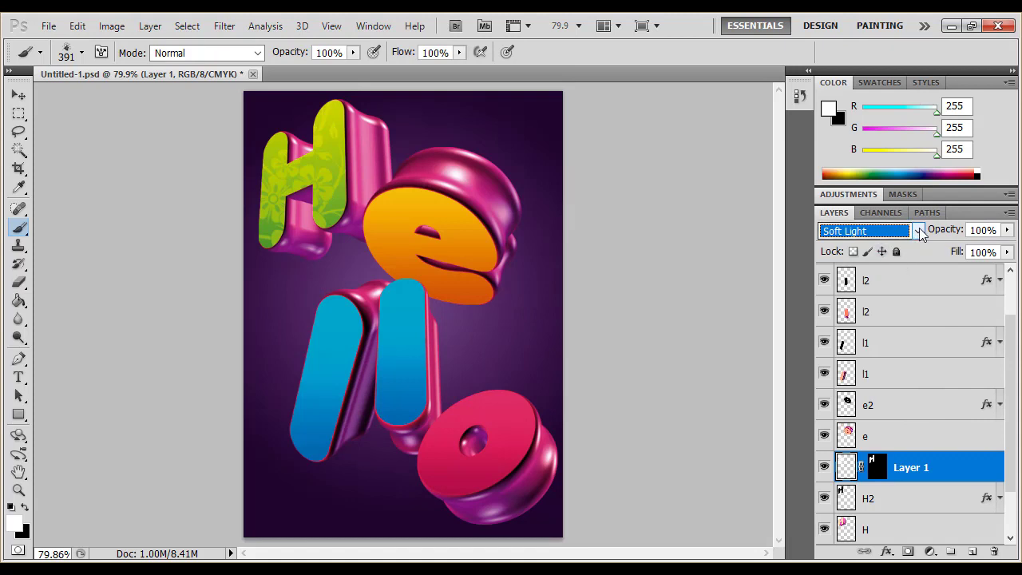
{"action": "left_click", "coordinate": [919, 229]}
{"action": "left_click", "coordinate": [888, 211]}
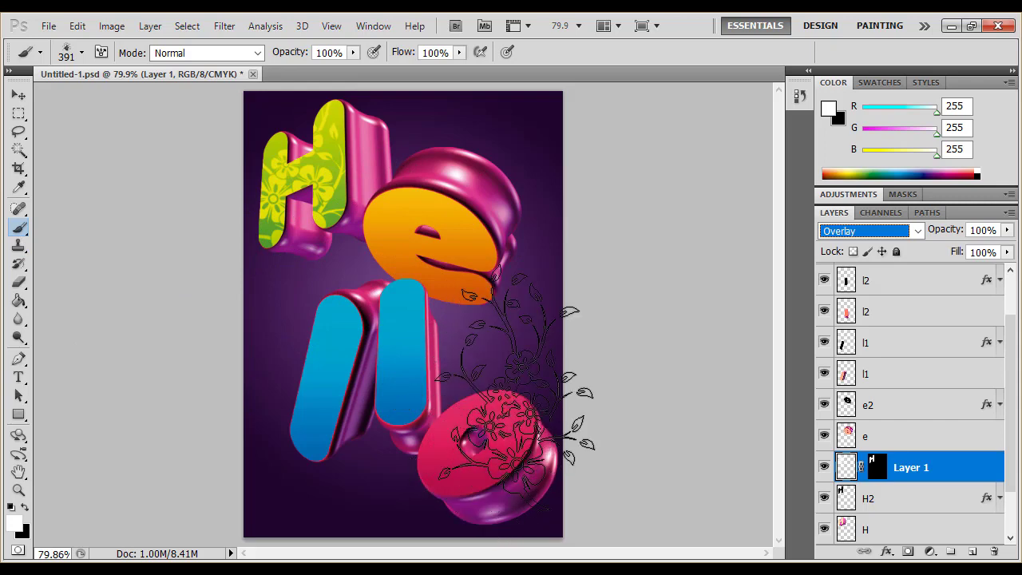
- Select the two l2 layers and then the e2 layer
{"action": "left_click", "coordinate": [911, 315]}
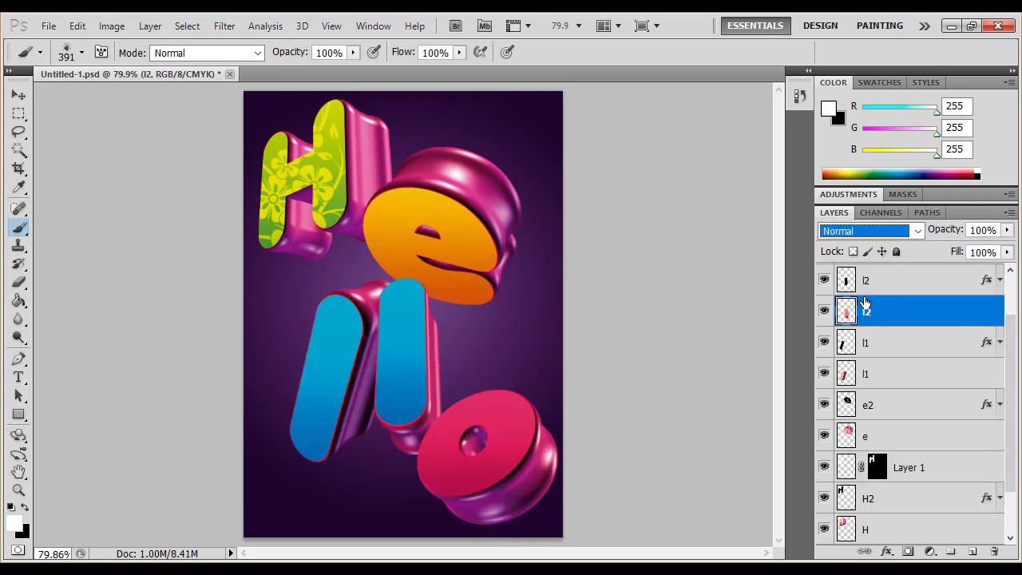
{"action": "left_click", "coordinate": [853, 287]}
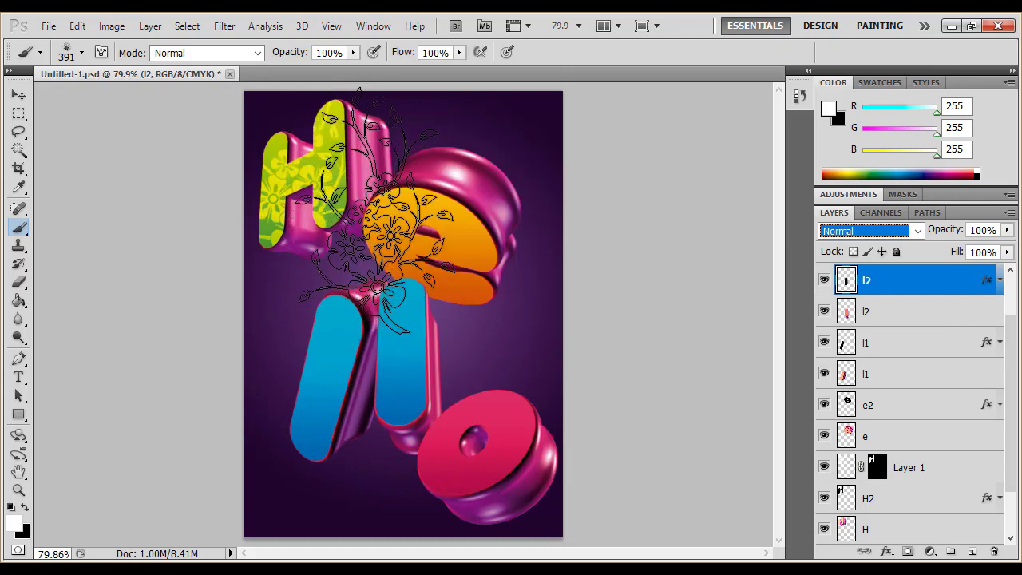
{"action": "left_click", "coordinate": [912, 413]}
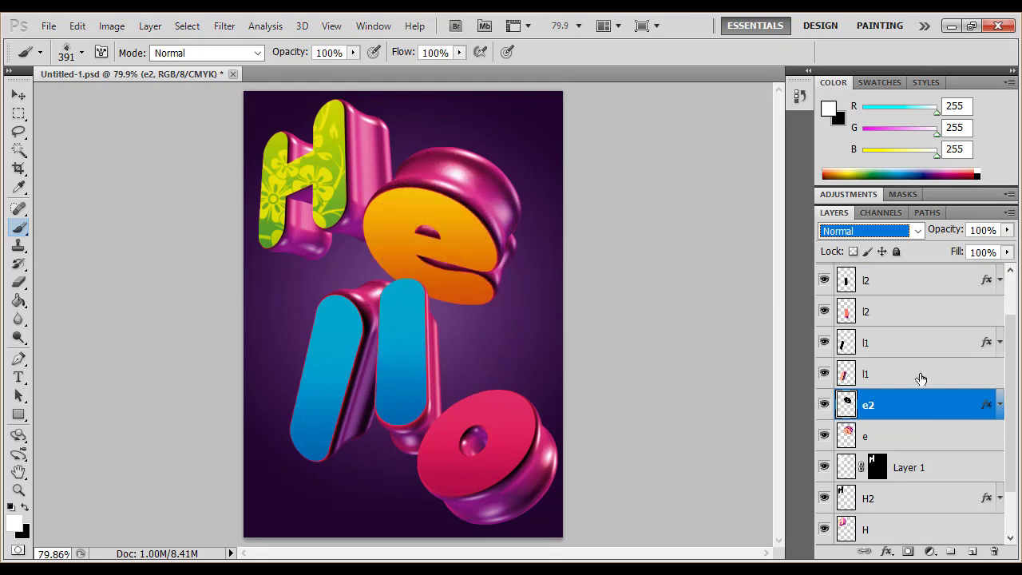
- Add a new empty Layer 2 above e2 and view the brush sets list
{"action": "left_click", "coordinate": [970, 552]}
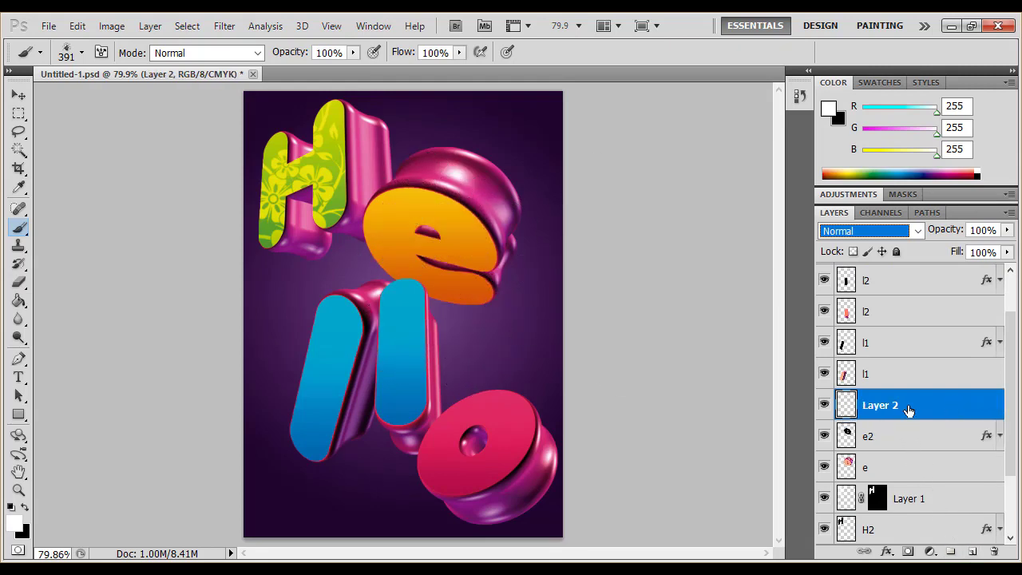
{"action": "right_click", "coordinate": [378, 294]}
{"action": "left_click", "coordinate": [571, 230]}
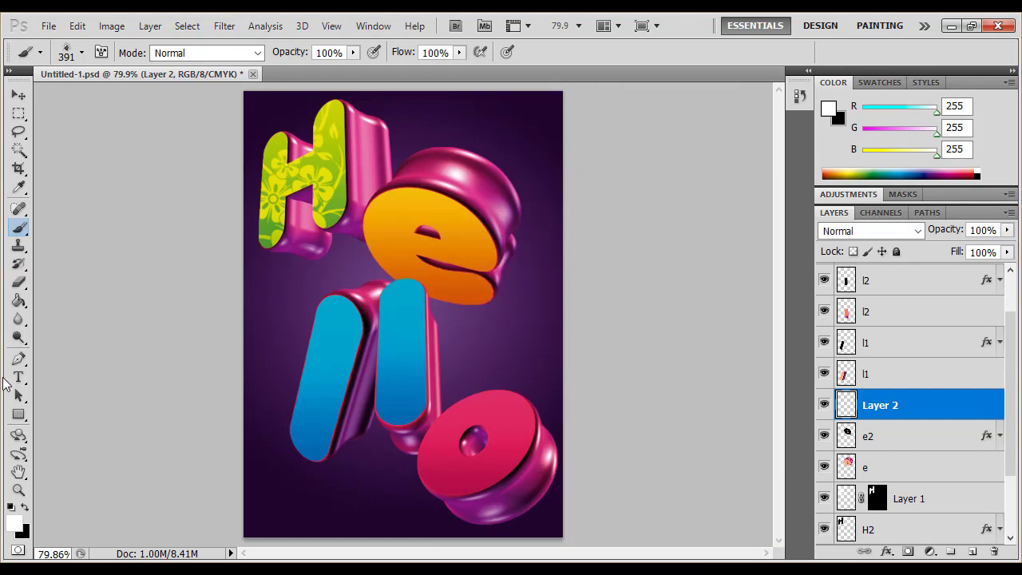
- Select the Custom Shape Tool from the shape flyout and open the Edit menu
{"action": "left_click", "coordinate": [19, 415]}
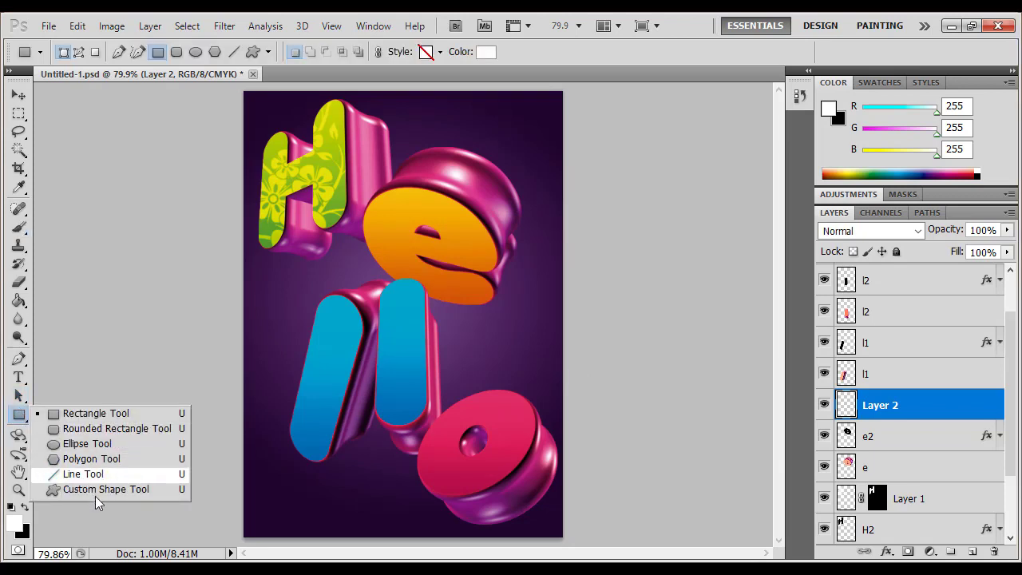
{"action": "left_click", "coordinate": [100, 489]}
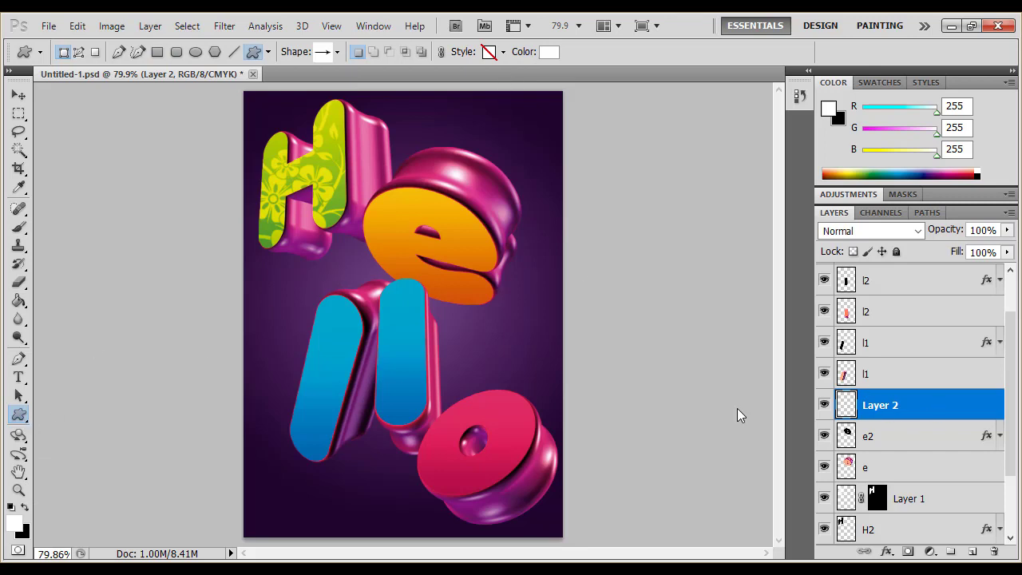
{"action": "left_click", "coordinate": [25, 424]}
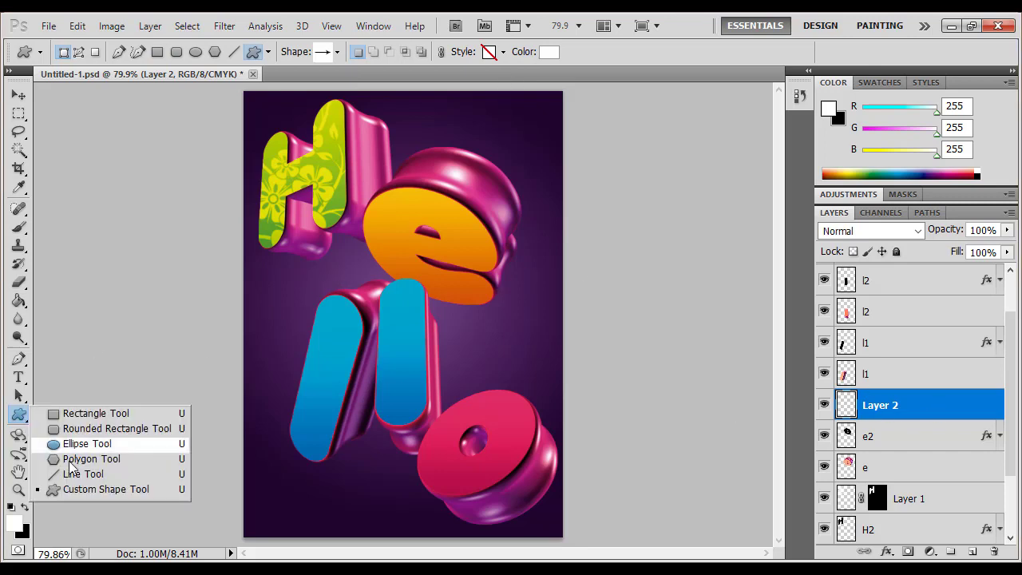
{"action": "left_click", "coordinate": [143, 489]}
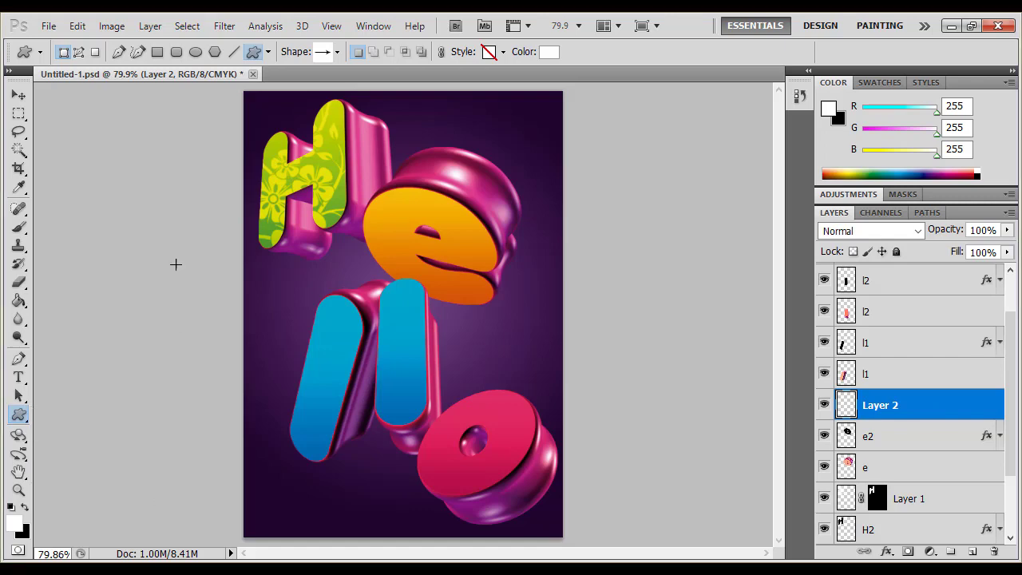
{"action": "left_click", "coordinate": [77, 25]}
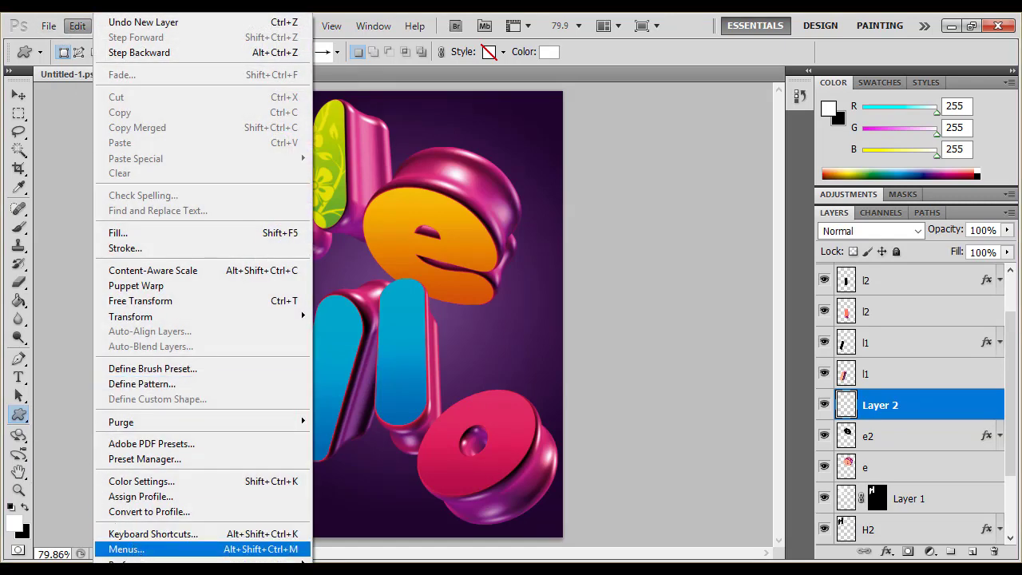
{"action": "mouse_move", "coordinate": [148, 444]}
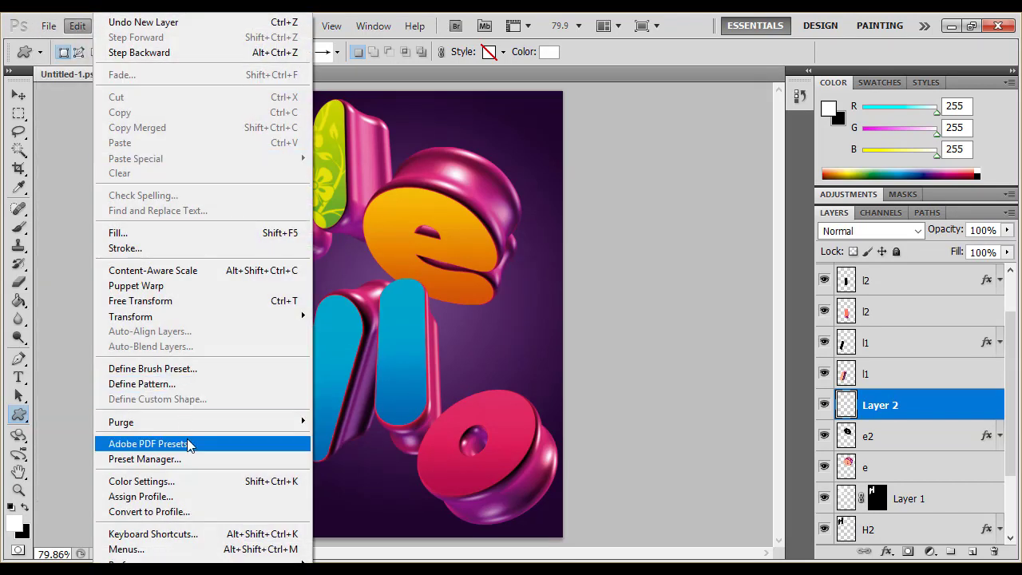
- Open the Preset Manager and switch its preset type to Custom Shapes
{"action": "left_click", "coordinate": [187, 457]}
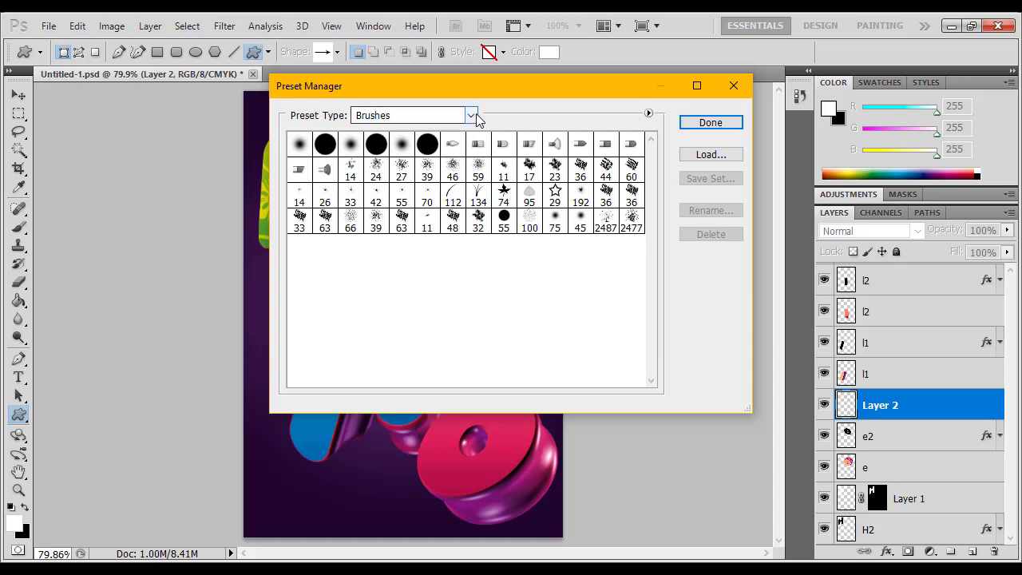
{"action": "left_click", "coordinate": [471, 115]}
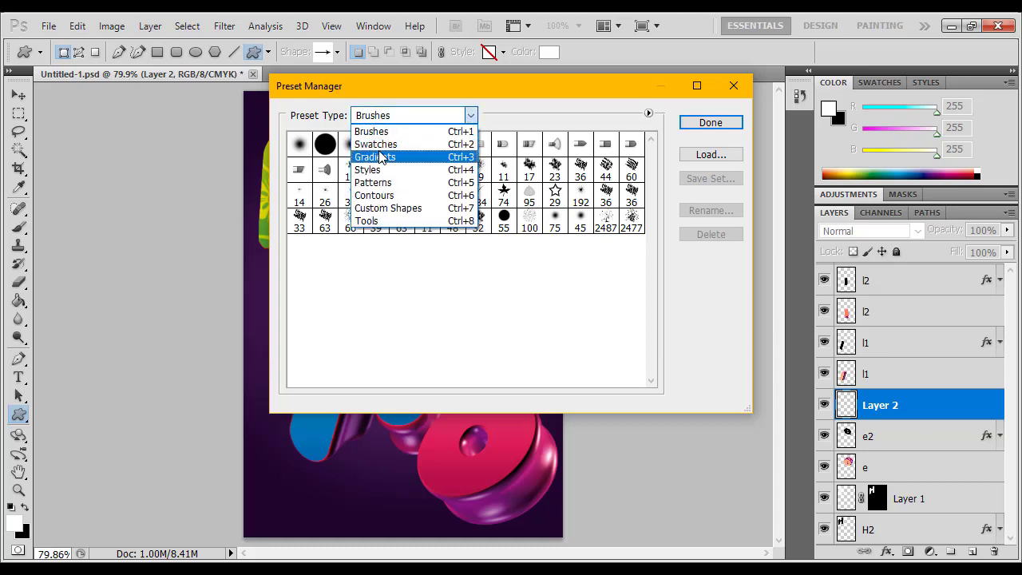
{"action": "left_click", "coordinate": [397, 198]}
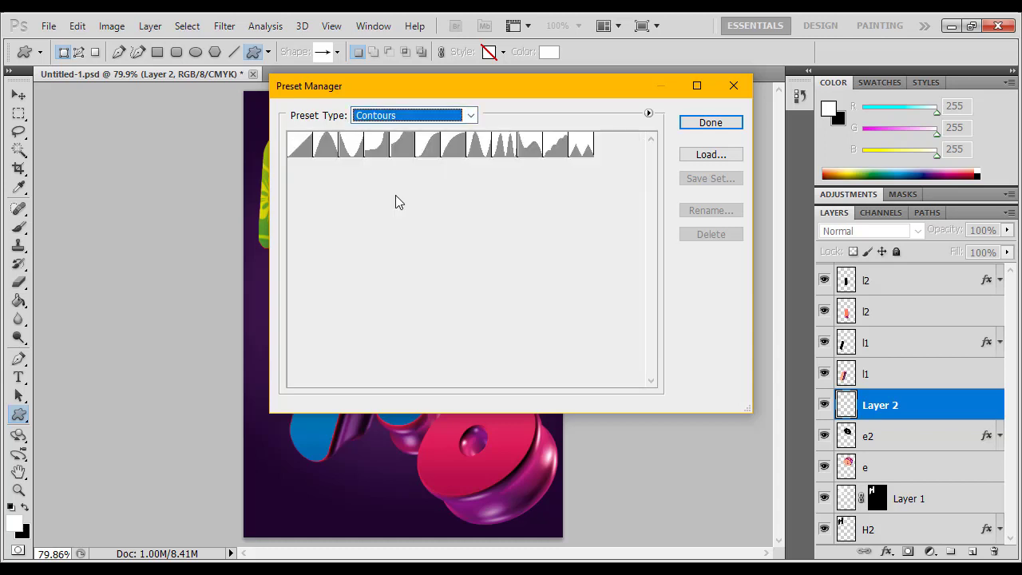
{"action": "left_click", "coordinate": [472, 115]}
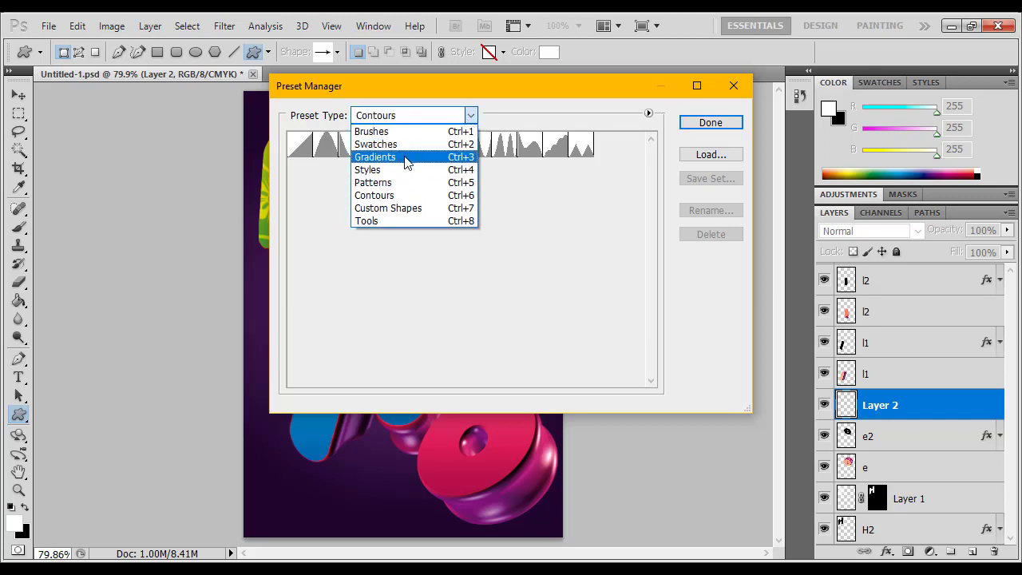
{"action": "left_click", "coordinate": [404, 183]}
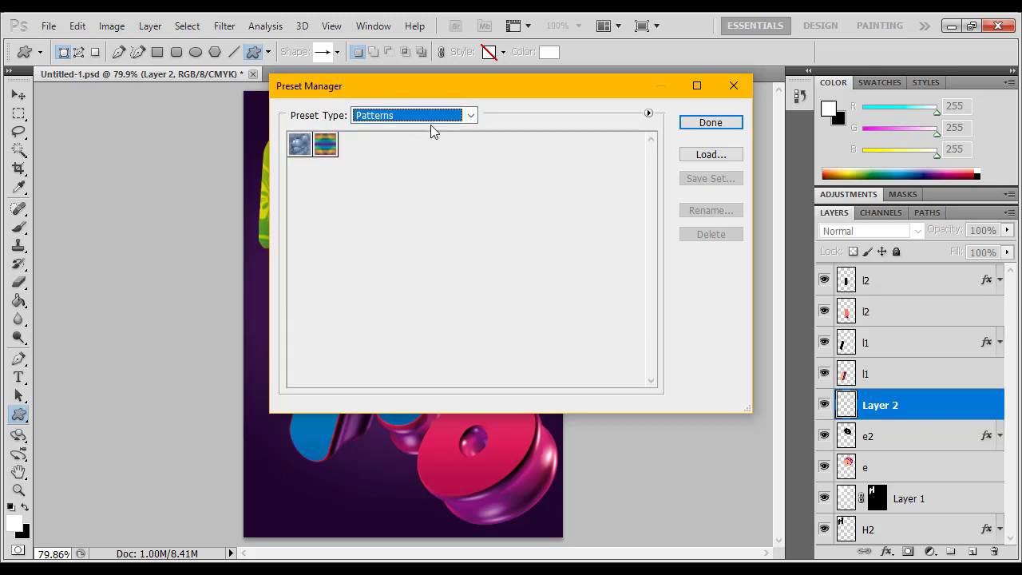
{"action": "left_click", "coordinate": [472, 116]}
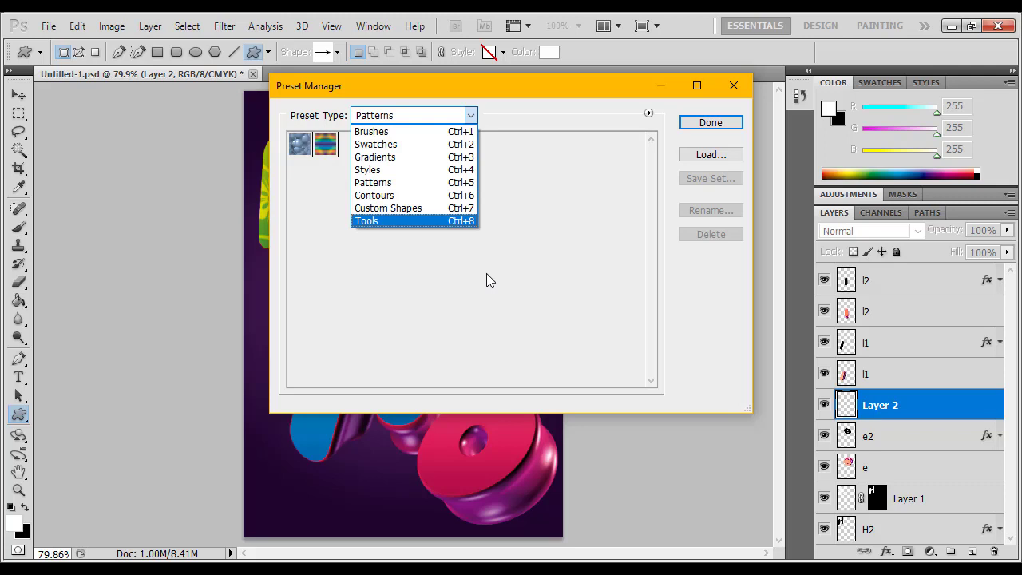
{"action": "key", "text": "ctrl+1"}
{"action": "left_click", "coordinate": [434, 208]}
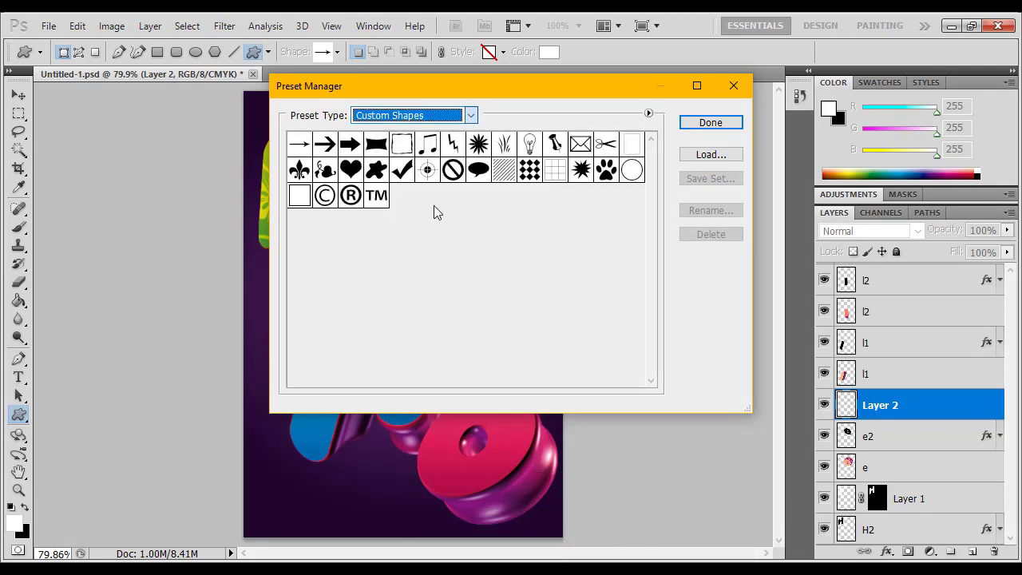
- Load the circus_lines_sunlights .CSH custom shape set
{"action": "left_click", "coordinate": [722, 156]}
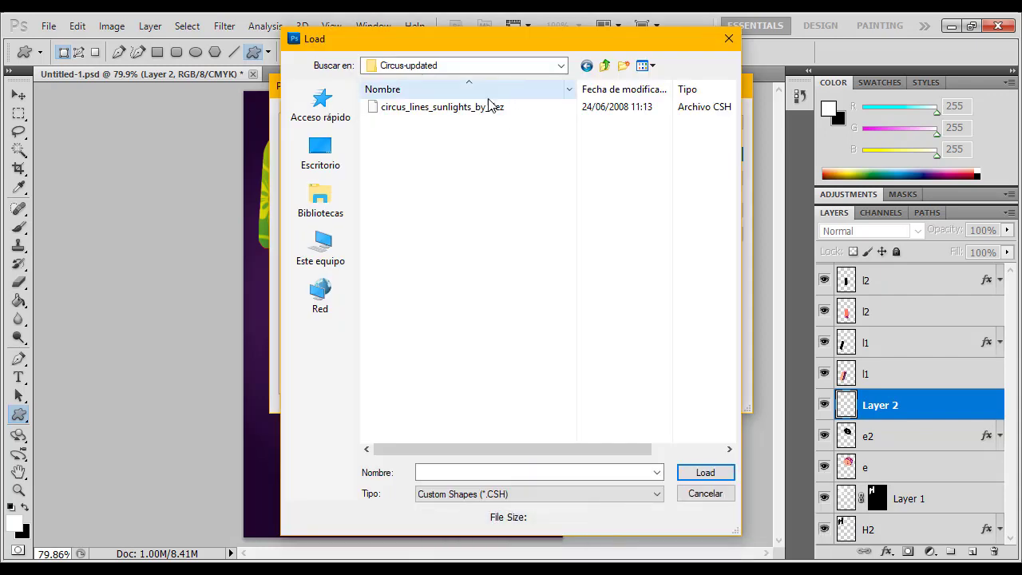
{"action": "left_click", "coordinate": [447, 108]}
{"action": "left_click", "coordinate": [706, 473]}
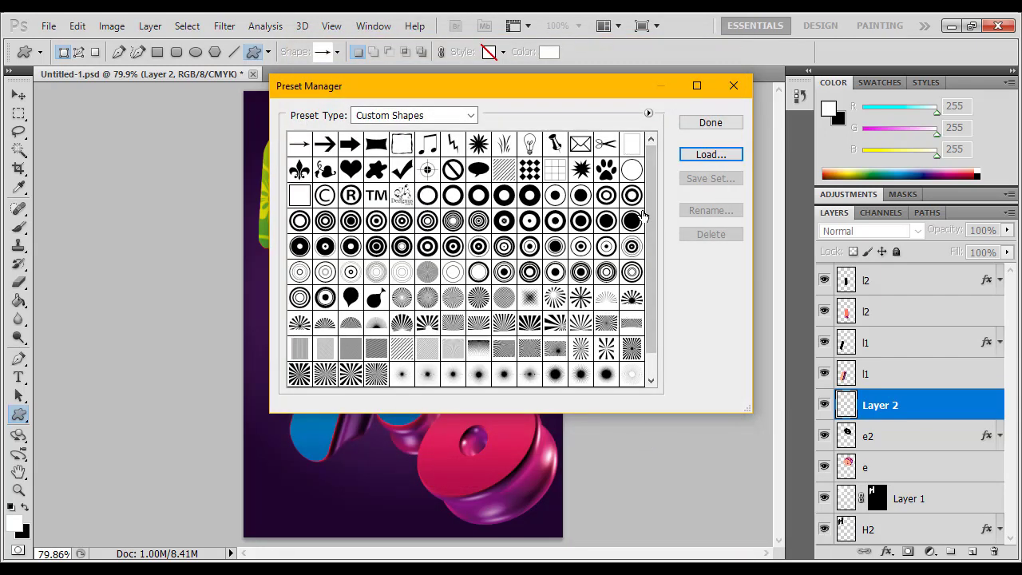
{"action": "left_click_drag", "start_coordinate": [650, 204], "coordinate": [651, 227]}
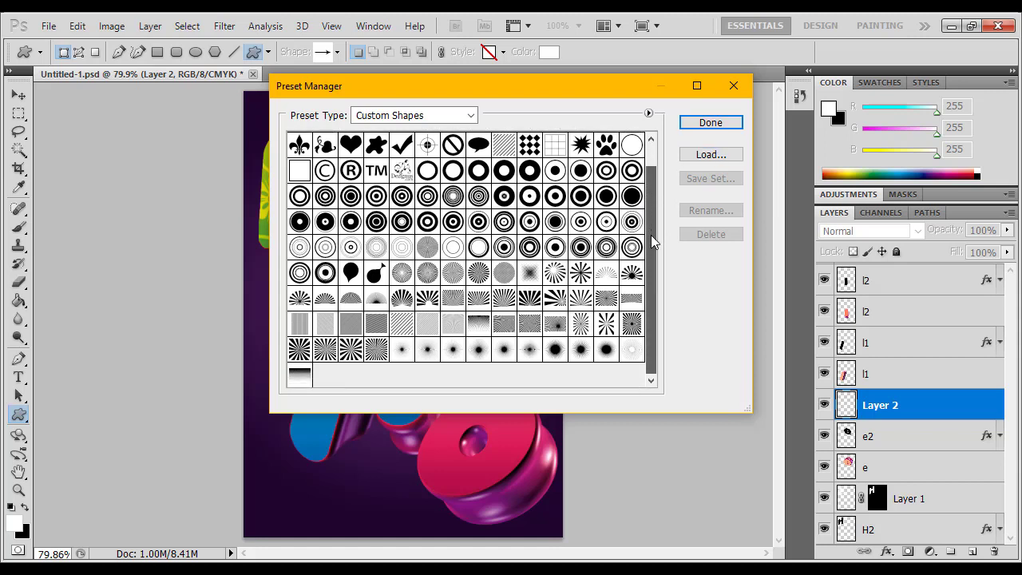
{"action": "left_click_drag", "start_coordinate": [651, 235], "coordinate": [651, 235]}
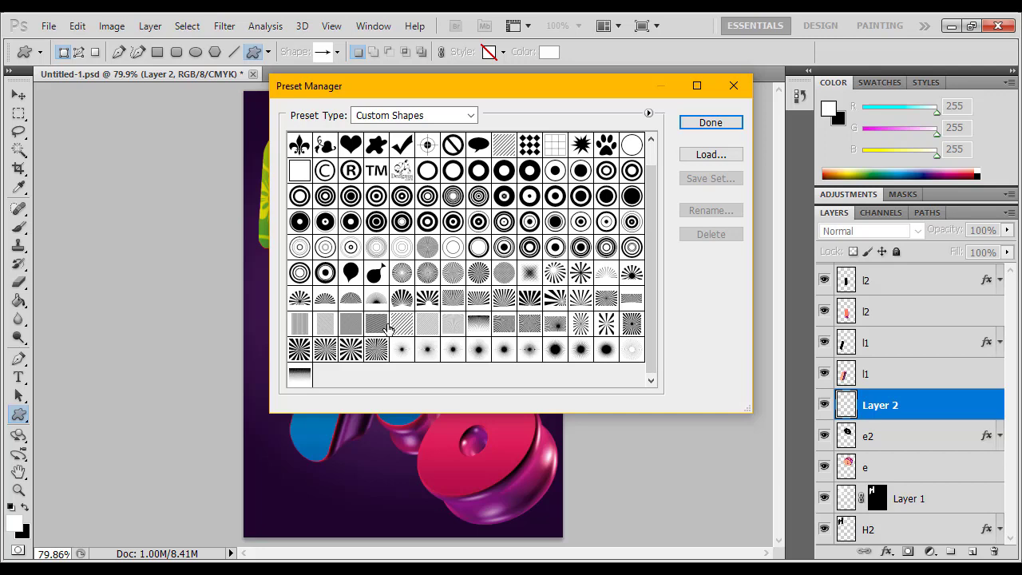
- Check the diagonal lines shape's name and close the Preset Manager
{"action": "left_click", "coordinate": [387, 327]}
{"action": "double_click", "coordinate": [376, 328]}
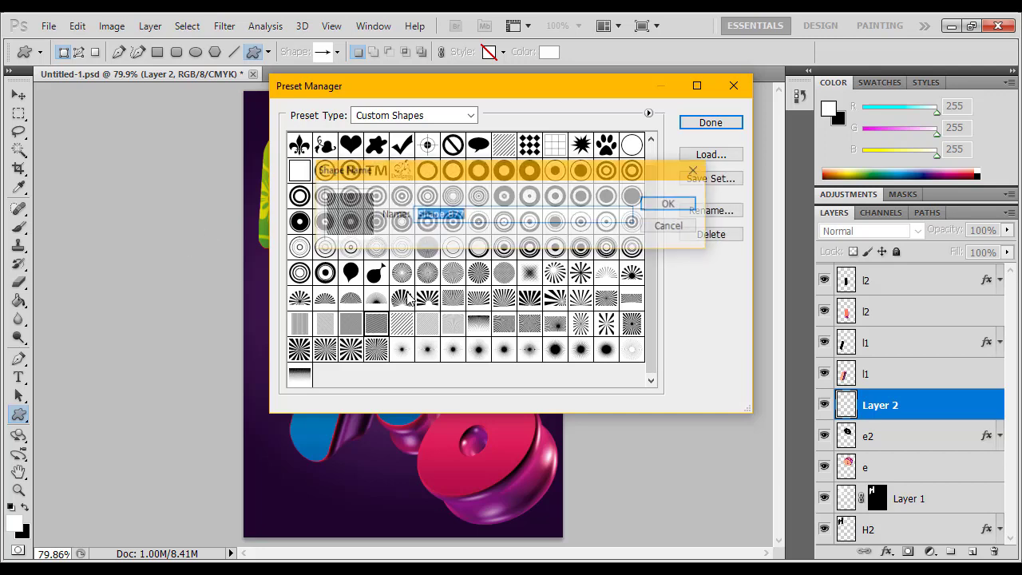
{"action": "left_click", "coordinate": [696, 170]}
{"action": "left_click", "coordinate": [742, 91]}
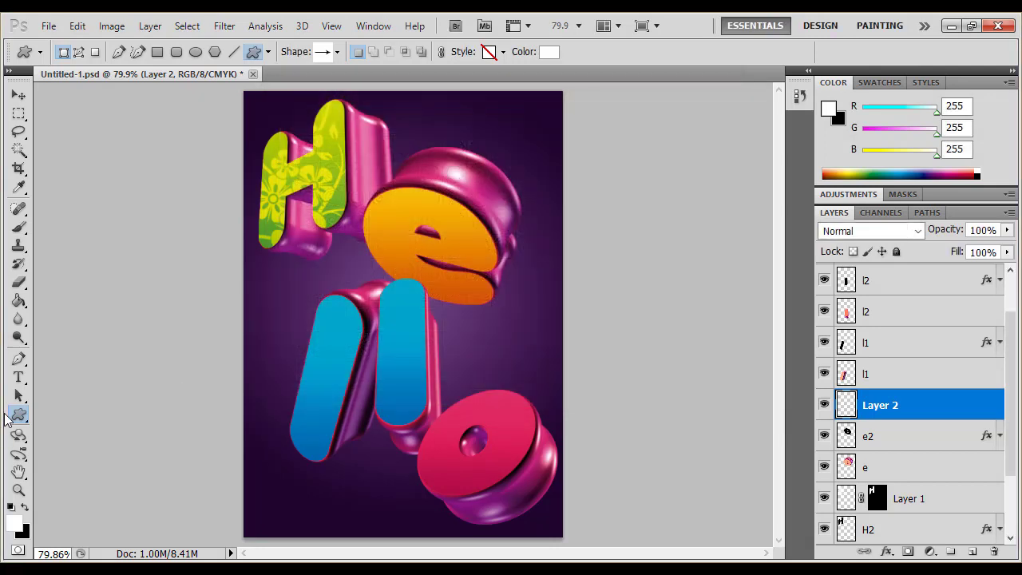
- Choose the Custom Shape tool with a line-hatch preset shape
{"action": "right_click", "coordinate": [24, 417]}
{"action": "left_click", "coordinate": [86, 492]}
{"action": "left_click", "coordinate": [337, 52]}
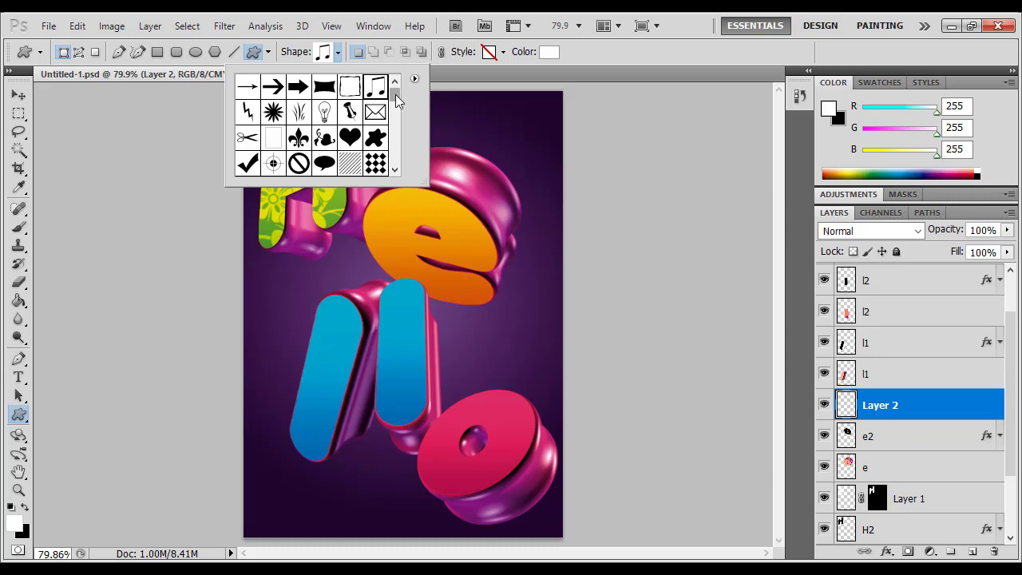
{"action": "left_click_drag", "start_coordinate": [395, 94], "coordinate": [397, 152]}
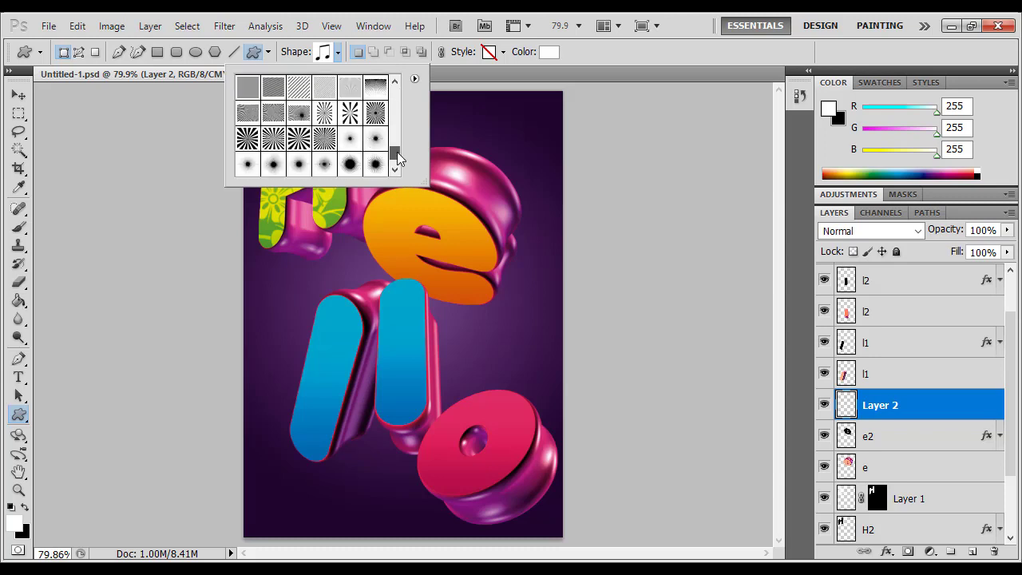
{"action": "left_click", "coordinate": [323, 90]}
- Draw a trial hatched rectangle over the orange e
{"action": "left_click", "coordinate": [389, 205]}
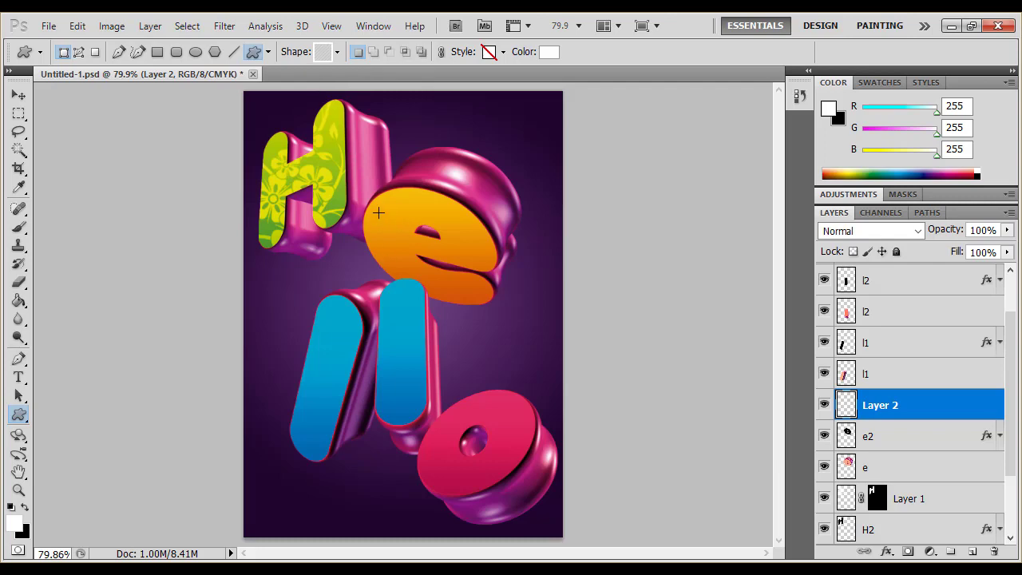
{"action": "left_click_drag", "start_coordinate": [377, 212], "coordinate": [528, 313]}
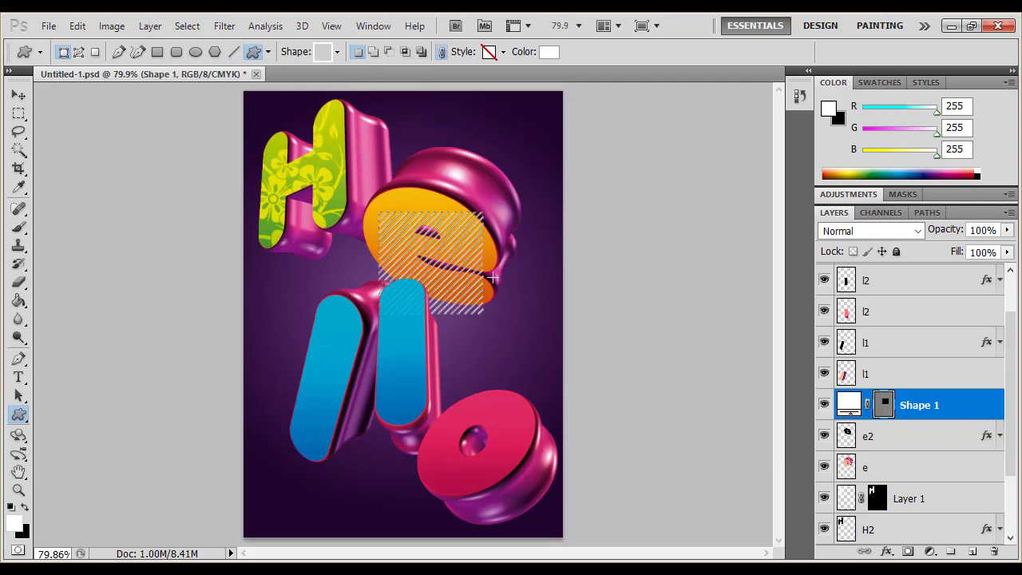
{"action": "left_click", "coordinate": [49, 25]}
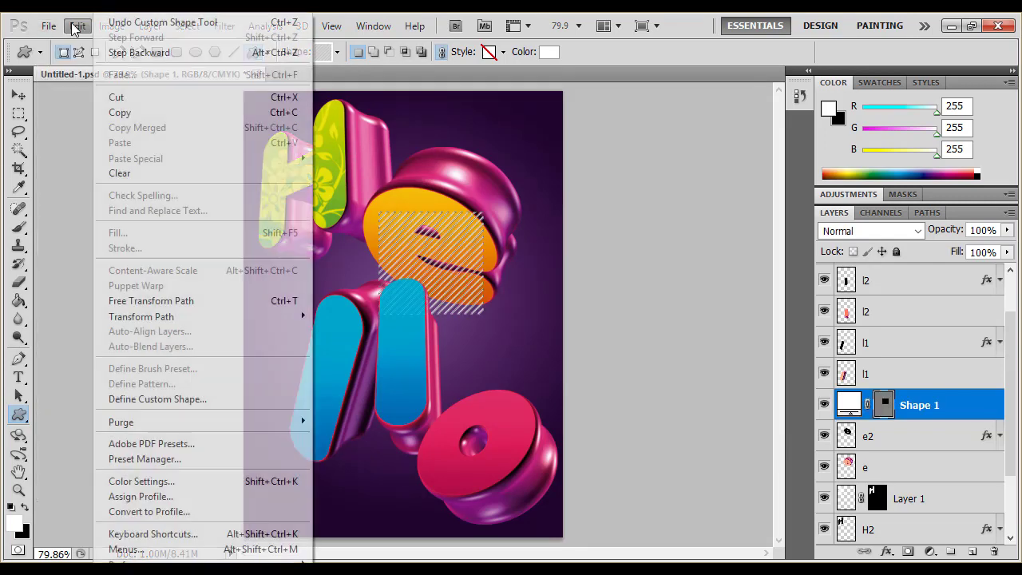
- Undo the trial shape and set Fill Pixels mode with the diagonal hatch shape
{"action": "left_click", "coordinate": [120, 23]}
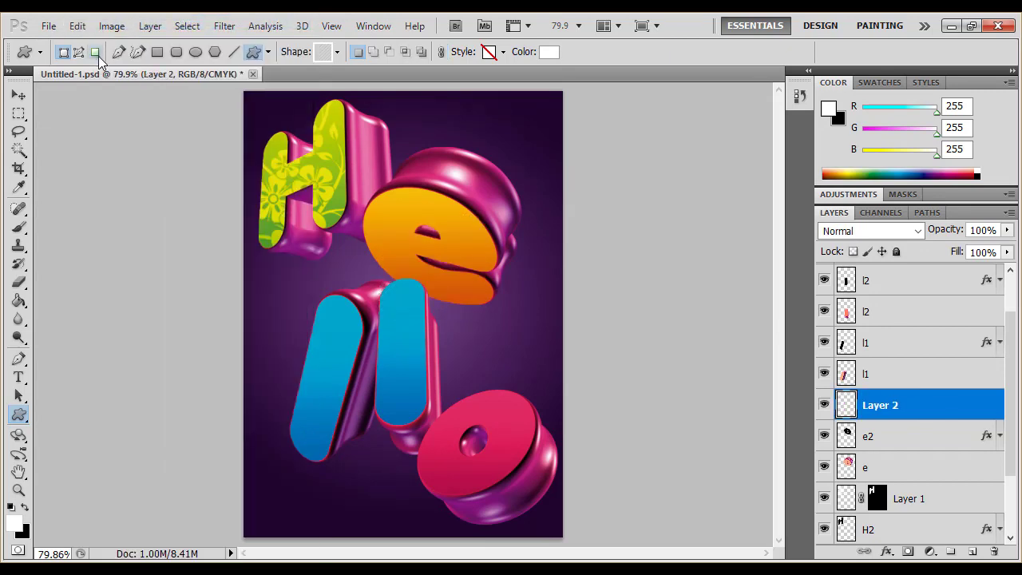
{"action": "left_click", "coordinate": [96, 52]}
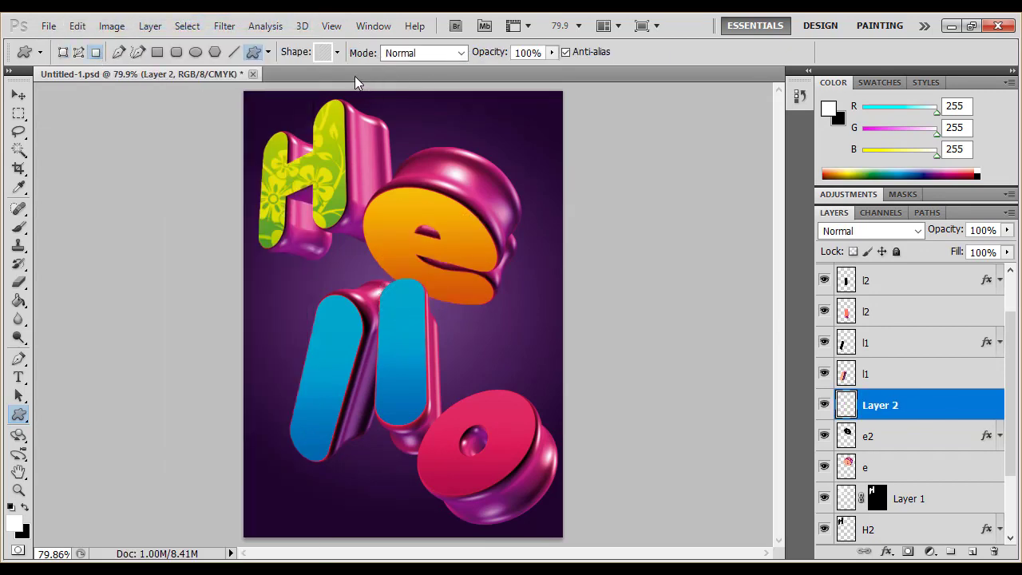
{"action": "left_click", "coordinate": [337, 52]}
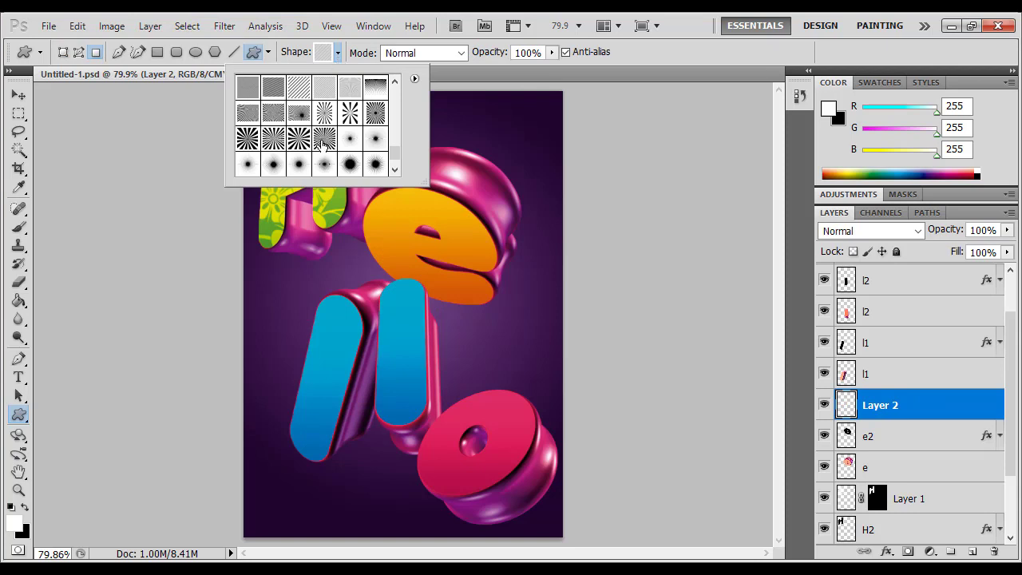
{"action": "left_click", "coordinate": [305, 93]}
{"action": "left_click_drag", "start_coordinate": [394, 149], "coordinate": [399, 91]}
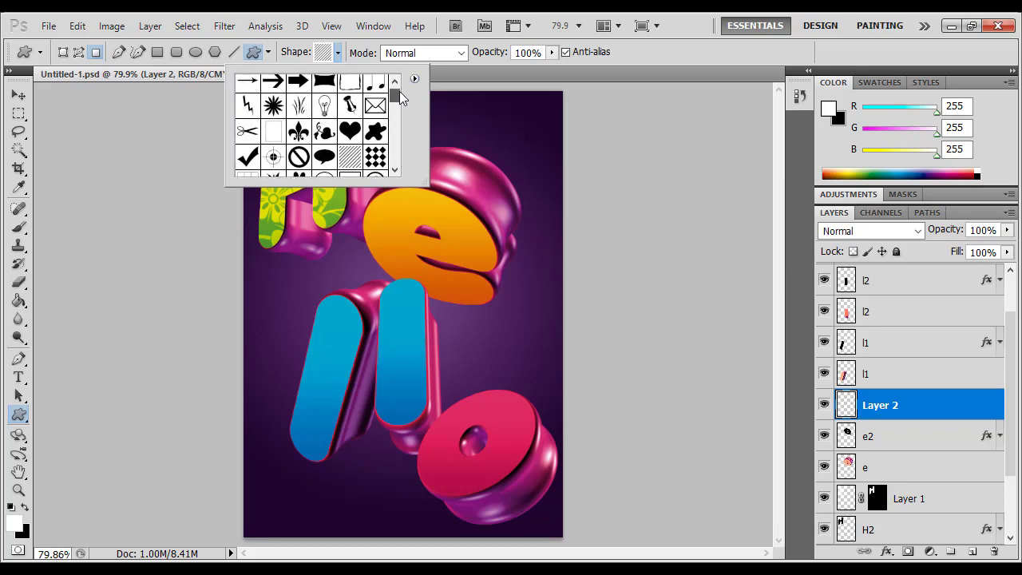
{"action": "double_click", "coordinate": [355, 160]}
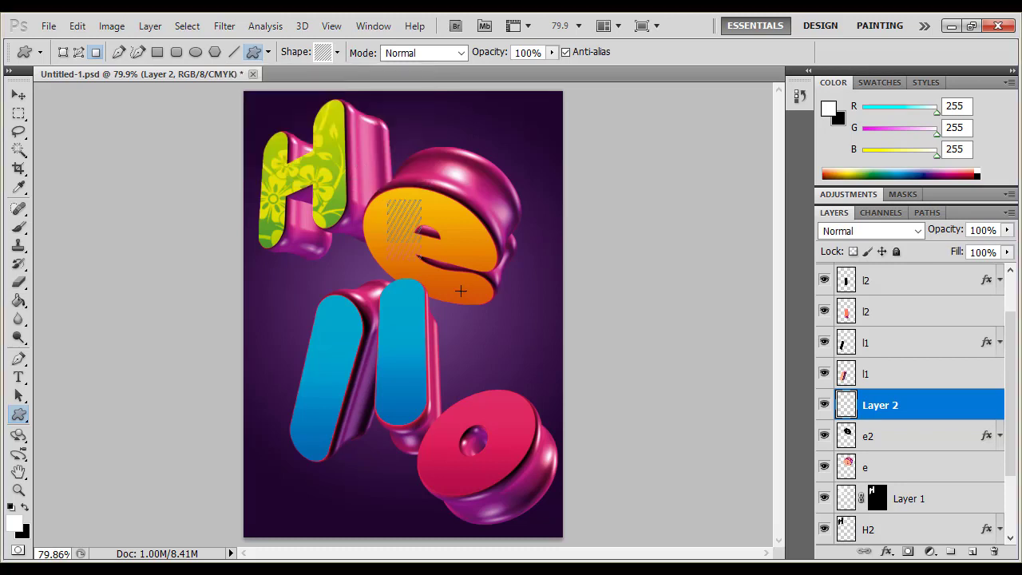
- Draw white diagonal stripes over the e, undo, and redraw them larger across the e area
{"action": "left_click_drag", "start_coordinate": [387, 200], "coordinate": [506, 313]}
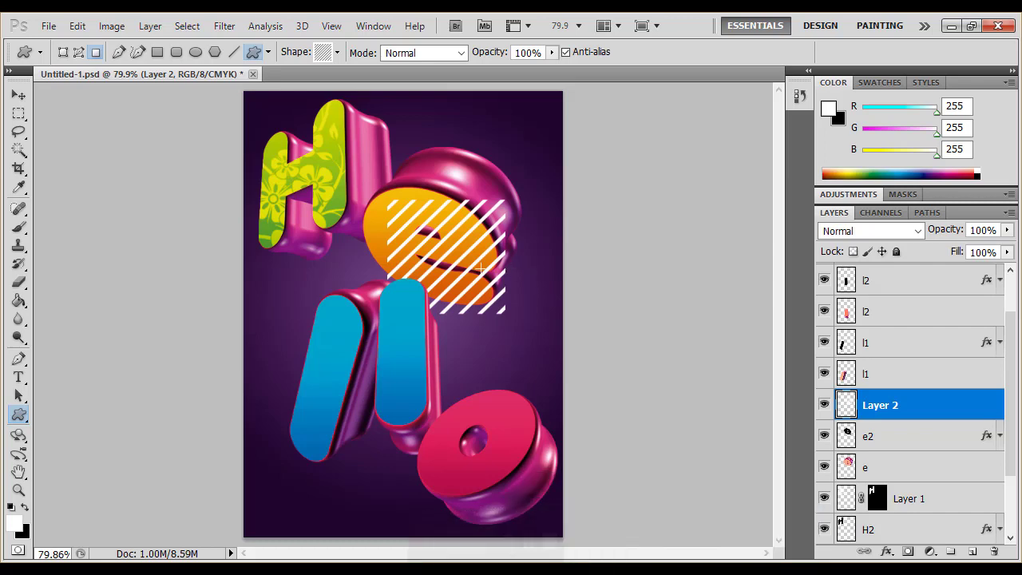
{"action": "left_click", "coordinate": [78, 26]}
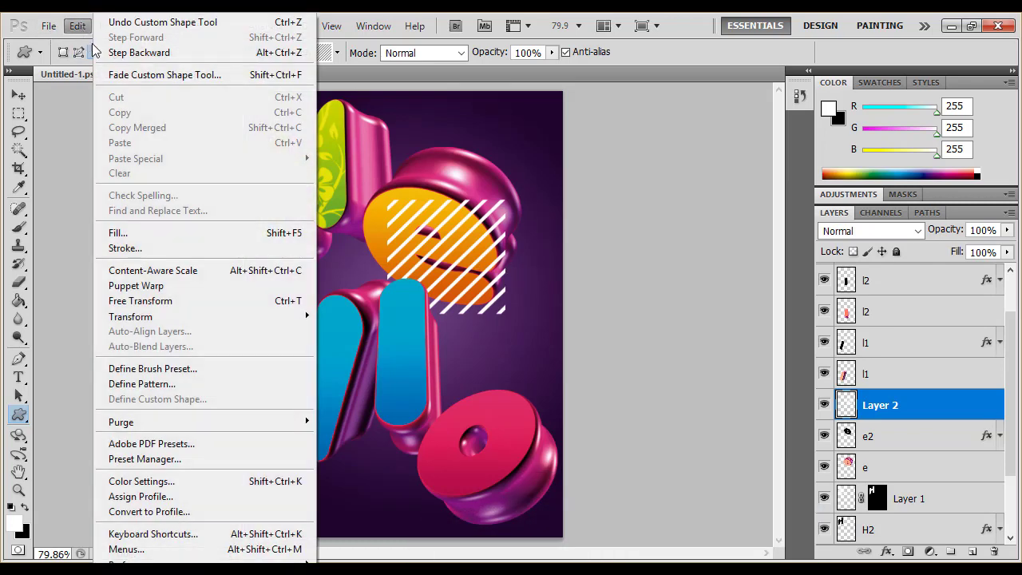
{"action": "left_click", "coordinate": [114, 23]}
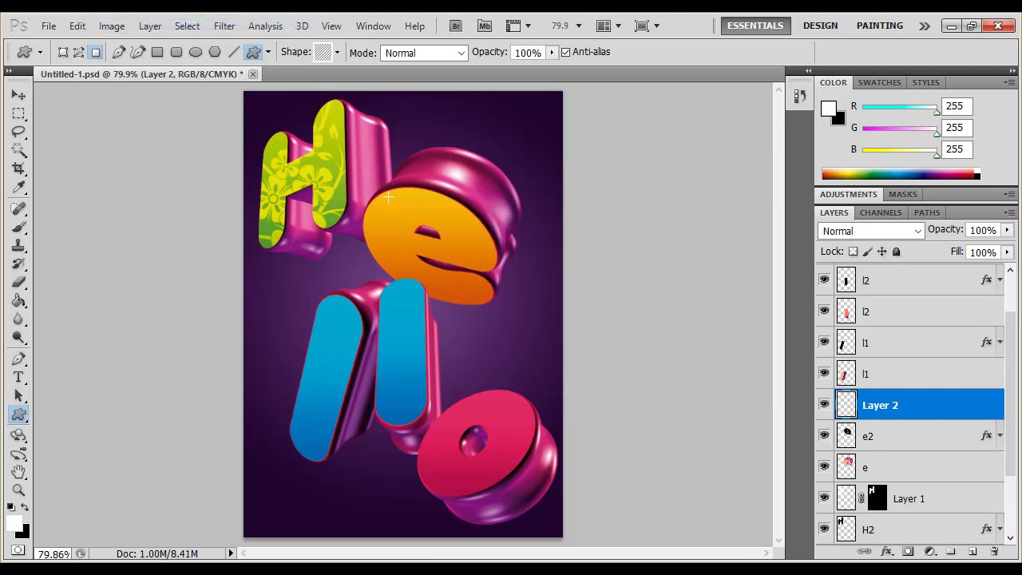
{"action": "left_click_drag", "start_coordinate": [347, 137], "coordinate": [549, 391]}
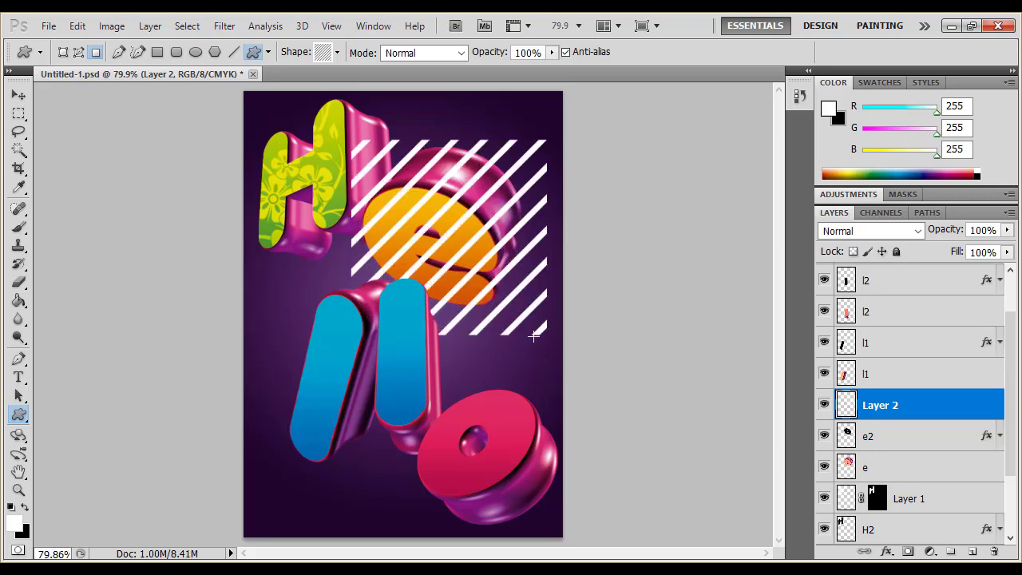
{"action": "left_click", "coordinate": [78, 26]}
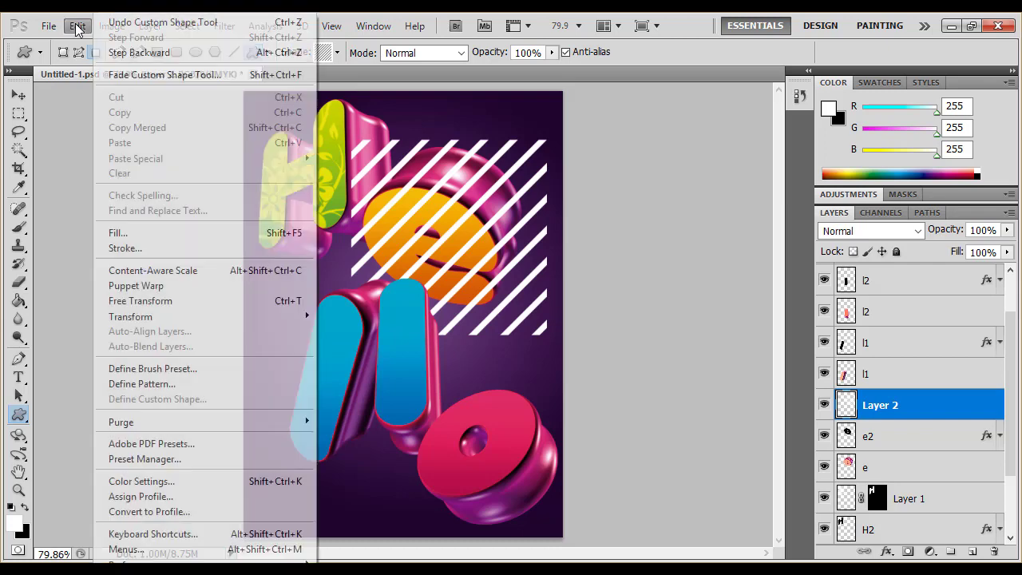
- Free-transform the Layer 2 stripes, rotating about −26° and scaling to roughly 81% over the e
{"action": "left_click", "coordinate": [188, 301]}
{"action": "left_click_drag", "start_coordinate": [557, 228], "coordinate": [534, 183]}
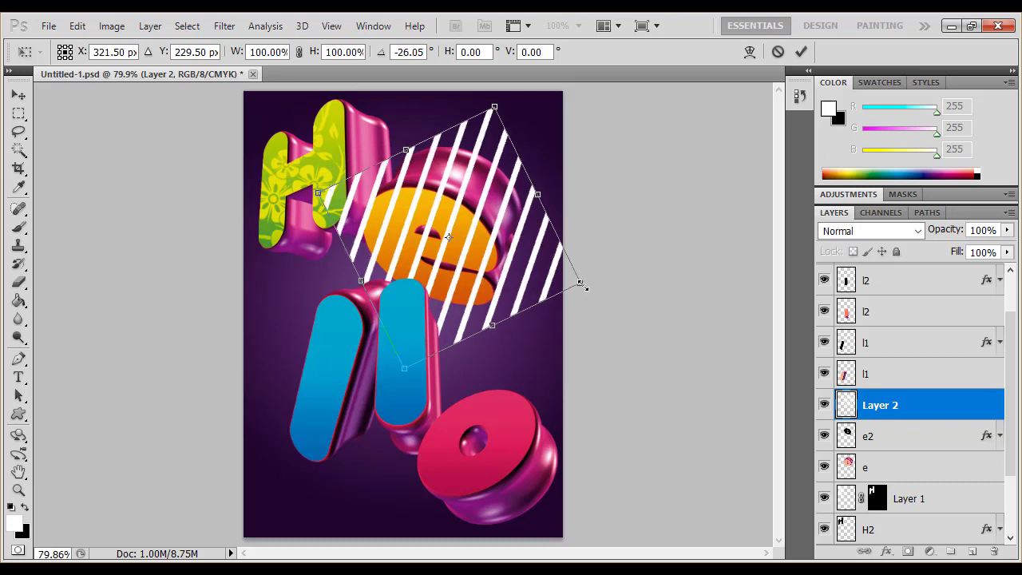
{"action": "left_click_drag", "start_coordinate": [581, 283], "coordinate": [564, 278]}
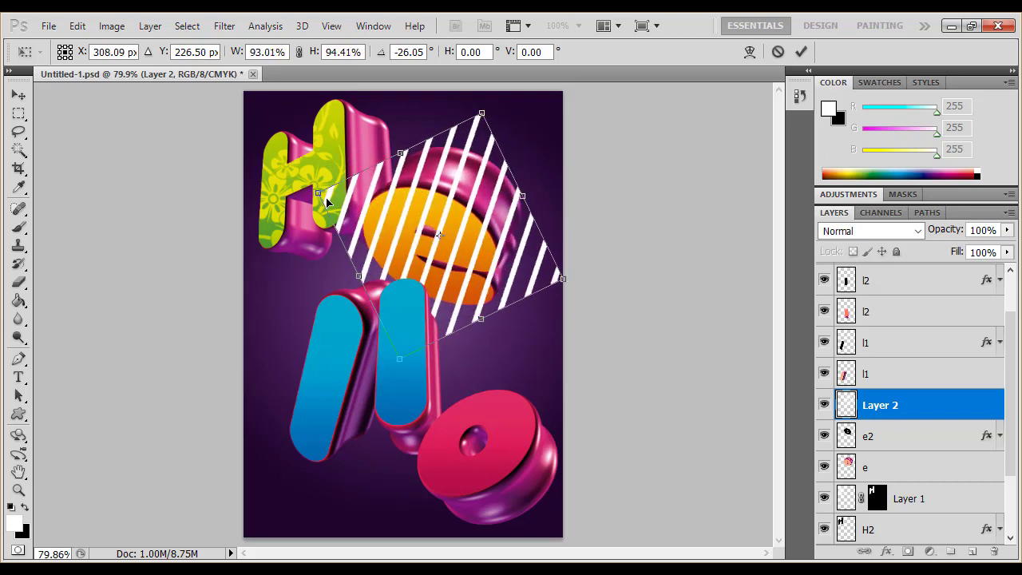
{"action": "left_click_drag", "start_coordinate": [318, 191], "coordinate": [339, 201]}
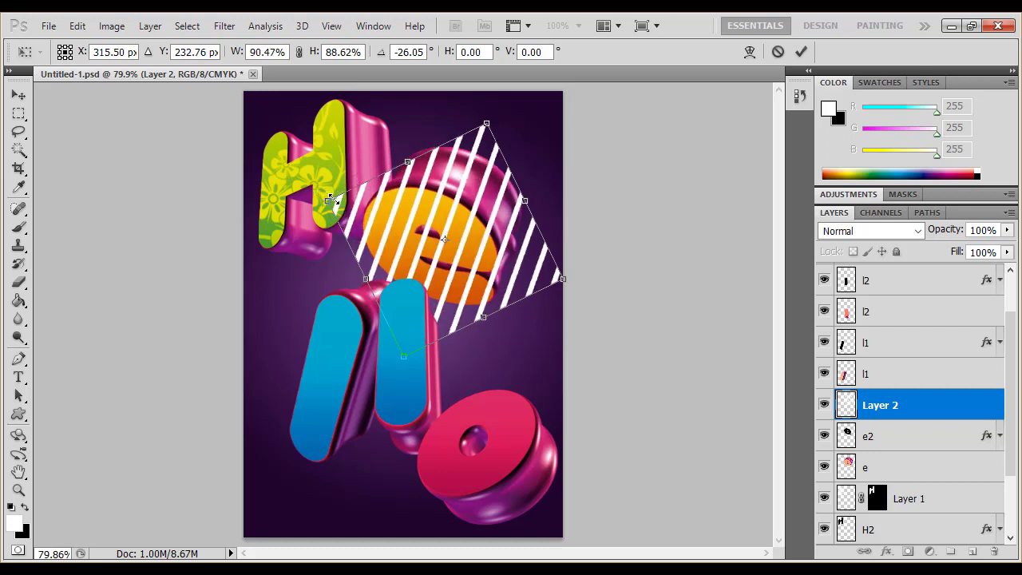
{"action": "left_click_drag", "start_coordinate": [339, 201], "coordinate": [341, 203]}
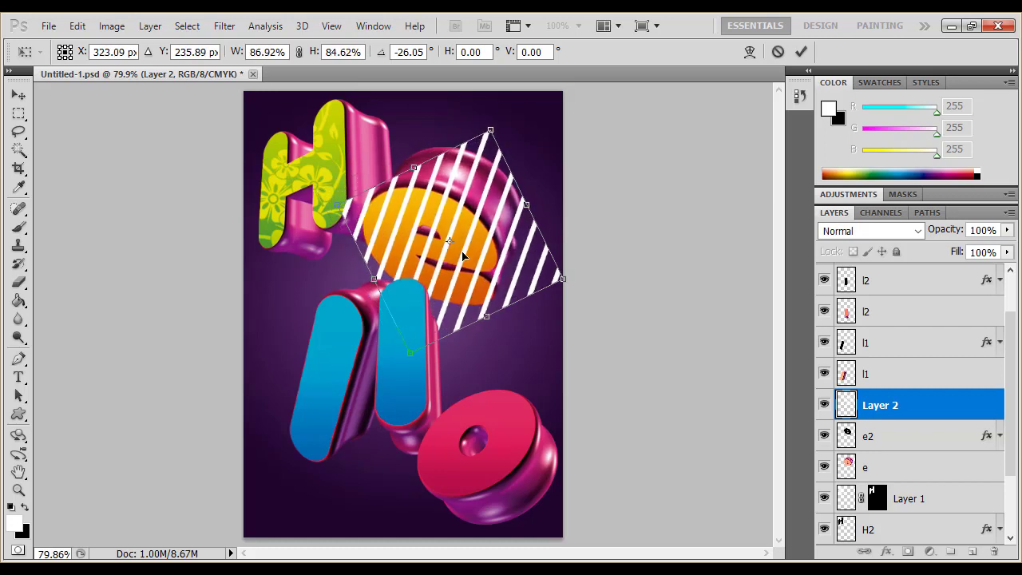
{"action": "left_click_drag", "start_coordinate": [562, 279], "coordinate": [549, 275]}
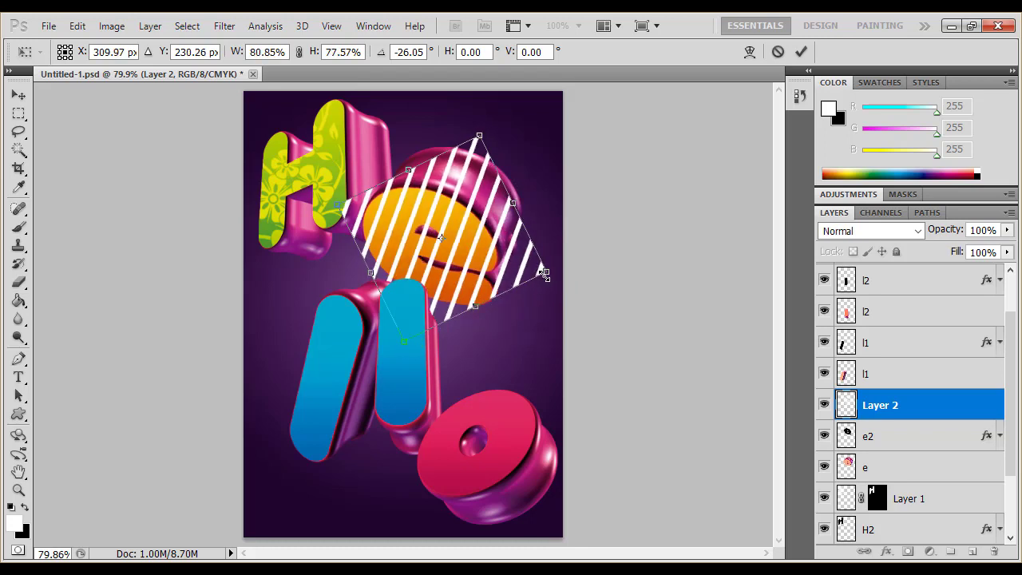
{"action": "left_click_drag", "start_coordinate": [548, 275], "coordinate": [550, 278]}
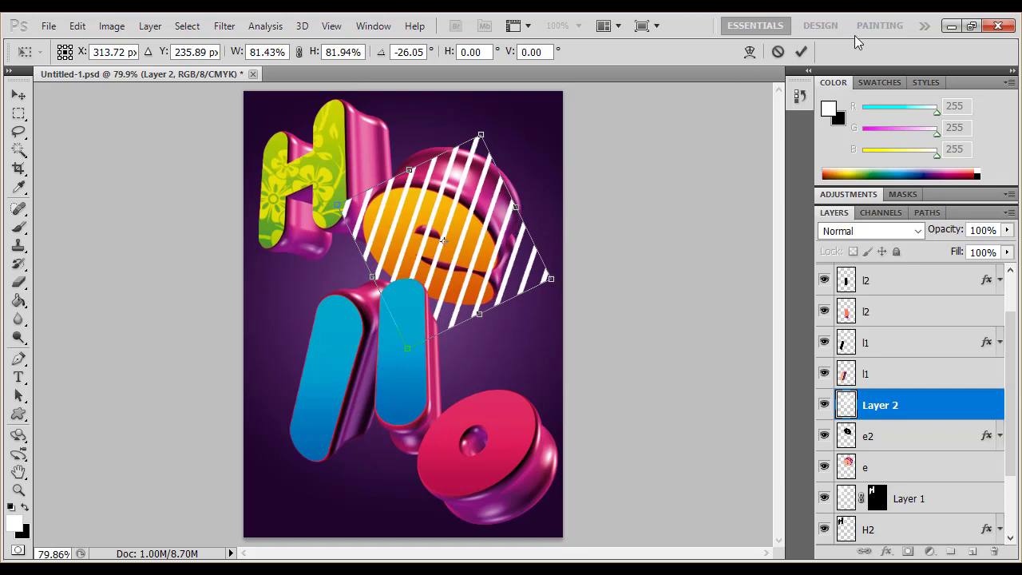
{"action": "left_click", "coordinate": [801, 51]}
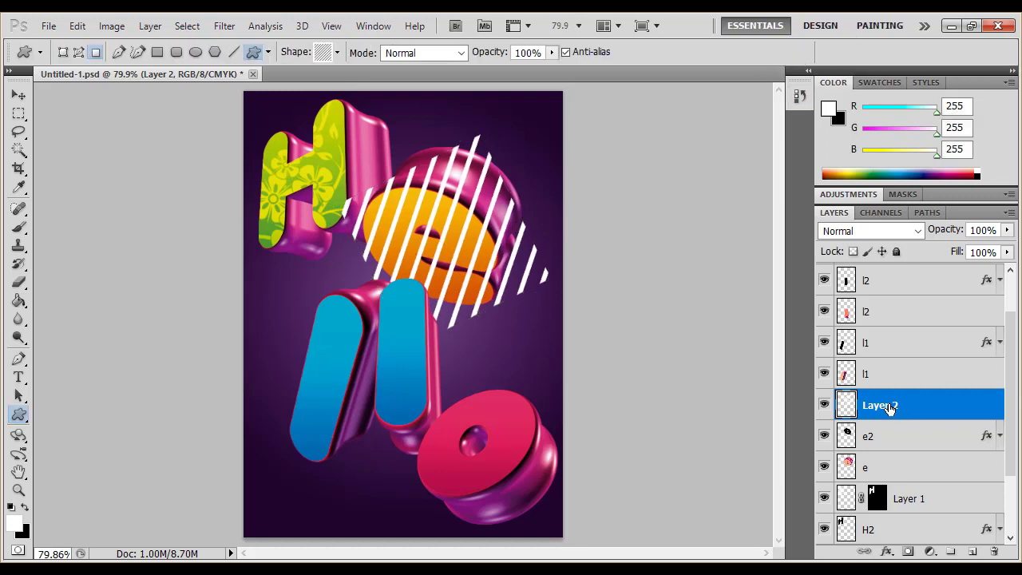
- Load the e2 layer's pixels as a selection and mask Layer 2's stripes to it
{"action": "left_click", "coordinate": [848, 440]}
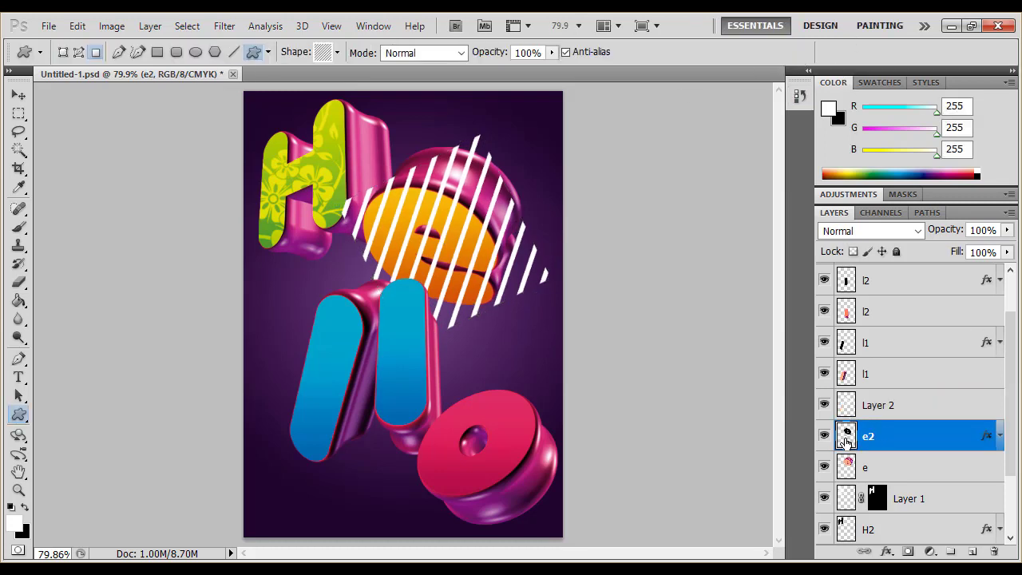
{"action": "right_click", "coordinate": [847, 441]}
{"action": "left_click", "coordinate": [861, 252]}
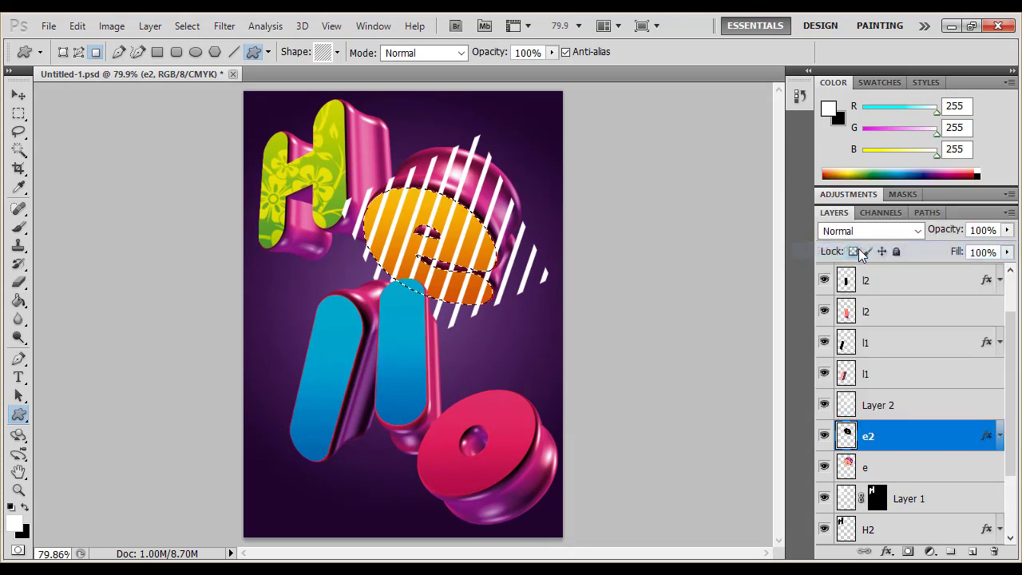
{"action": "left_click", "coordinate": [900, 406]}
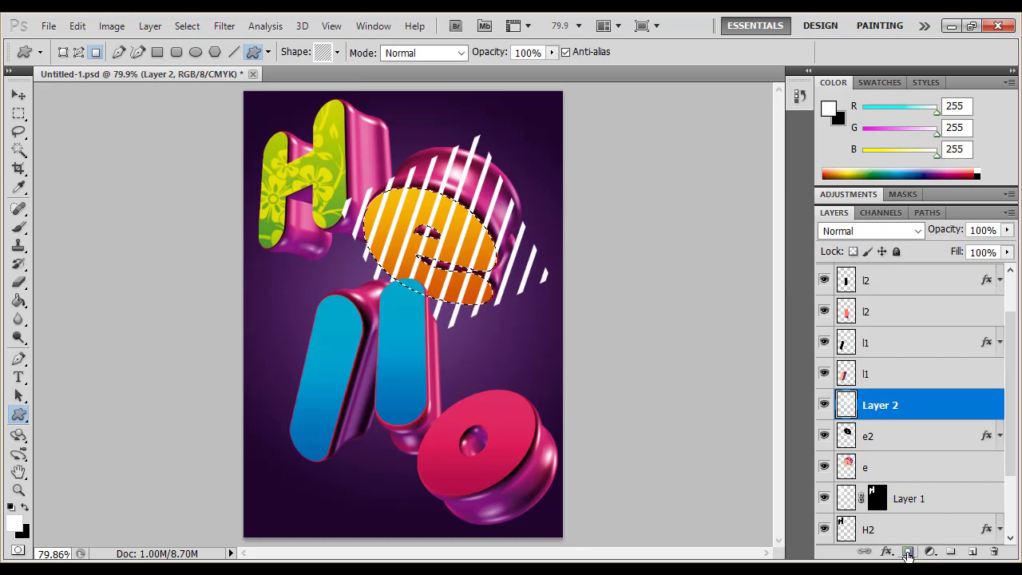
{"action": "left_click", "coordinate": [908, 553]}
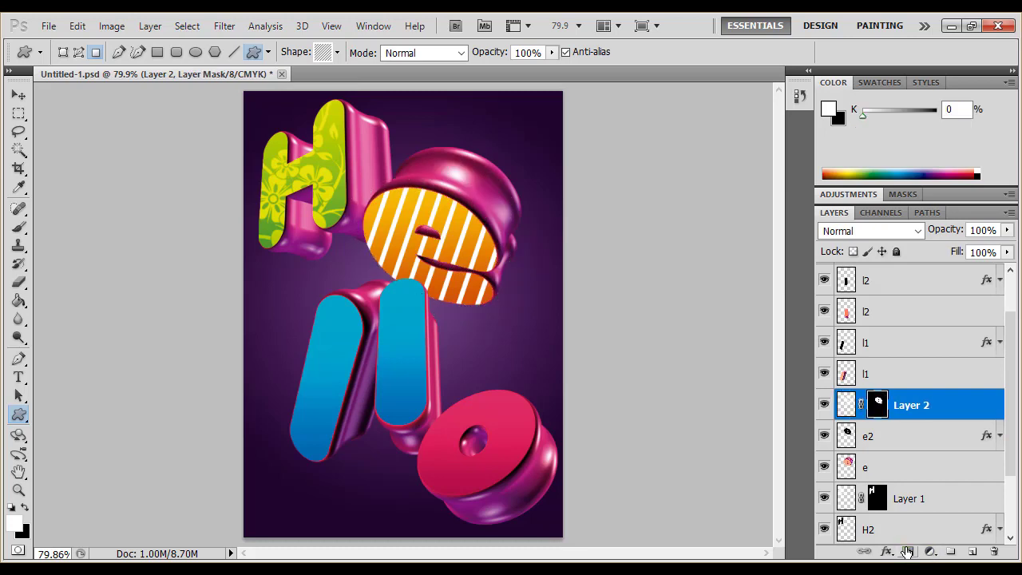
- Set the stripes' blend mode to Soft Light at 99% opacity
{"action": "left_click", "coordinate": [904, 233]}
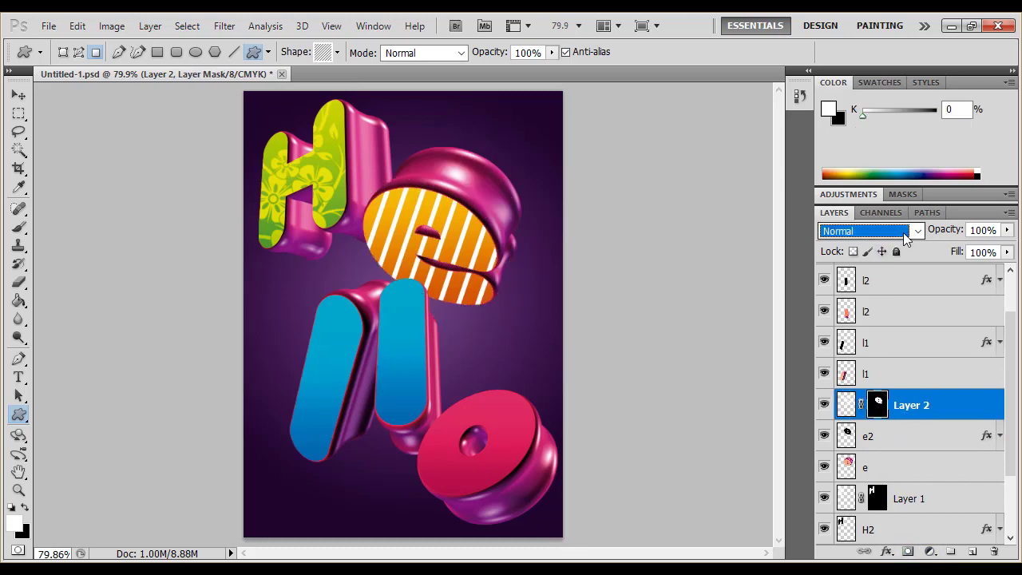
{"action": "left_click", "coordinate": [851, 208]}
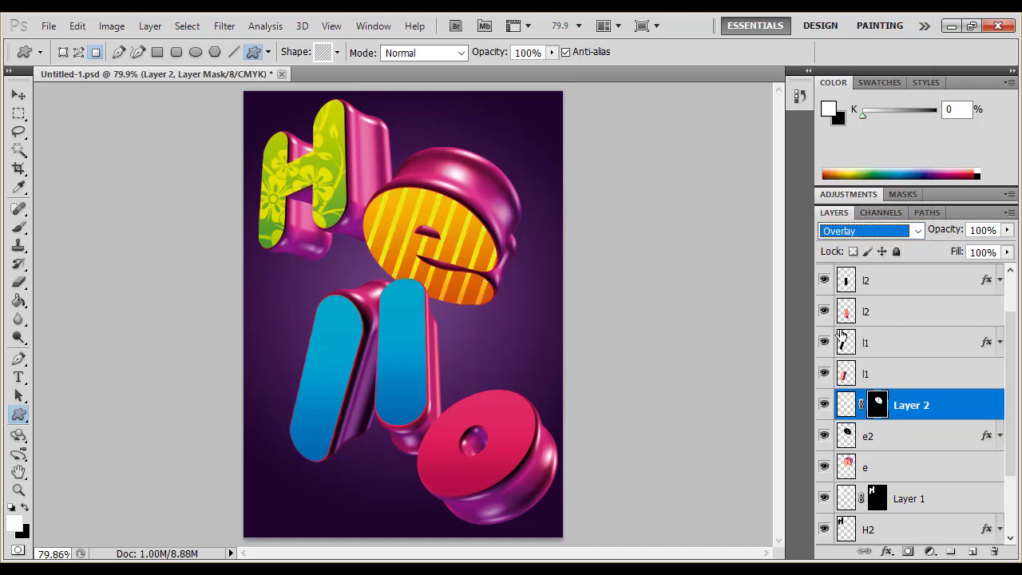
{"action": "left_click", "coordinate": [888, 231]}
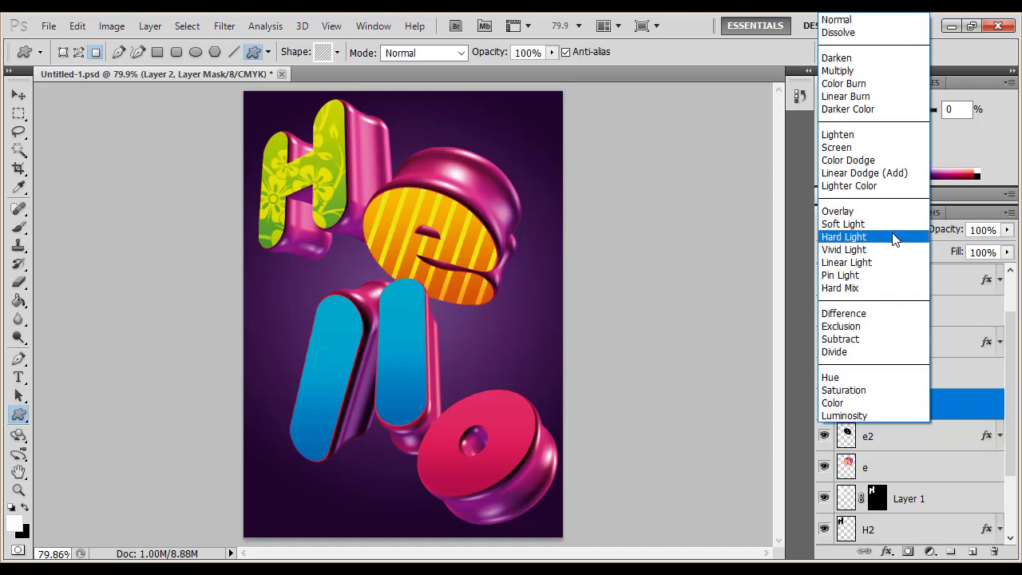
{"action": "left_click", "coordinate": [867, 221]}
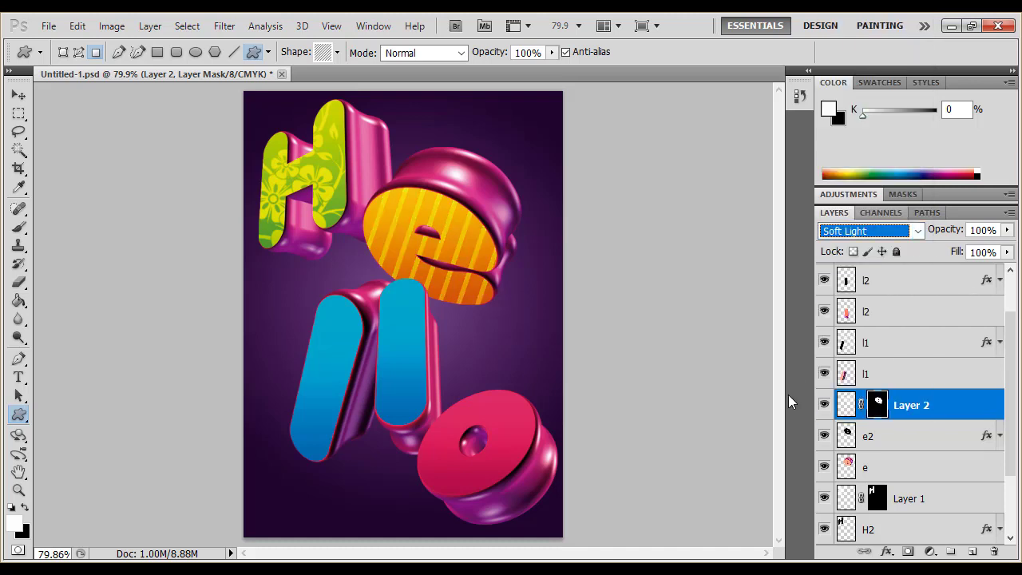
{"action": "left_click", "coordinate": [1009, 231]}
{"action": "left_click_drag", "start_coordinate": [1006, 247], "coordinate": [979, 251]}
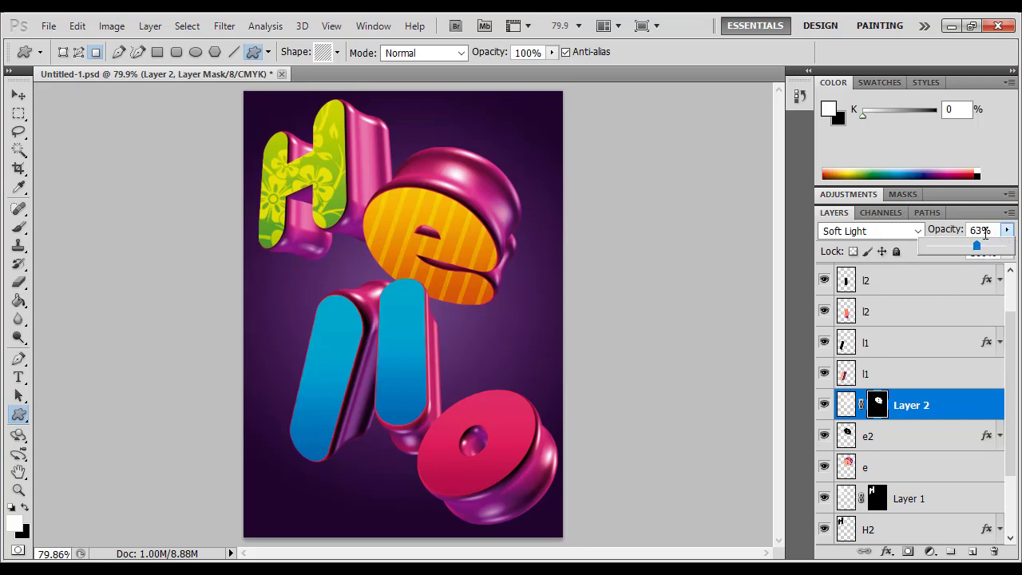
{"action": "left_click_drag", "start_coordinate": [983, 243], "coordinate": [1007, 252]}
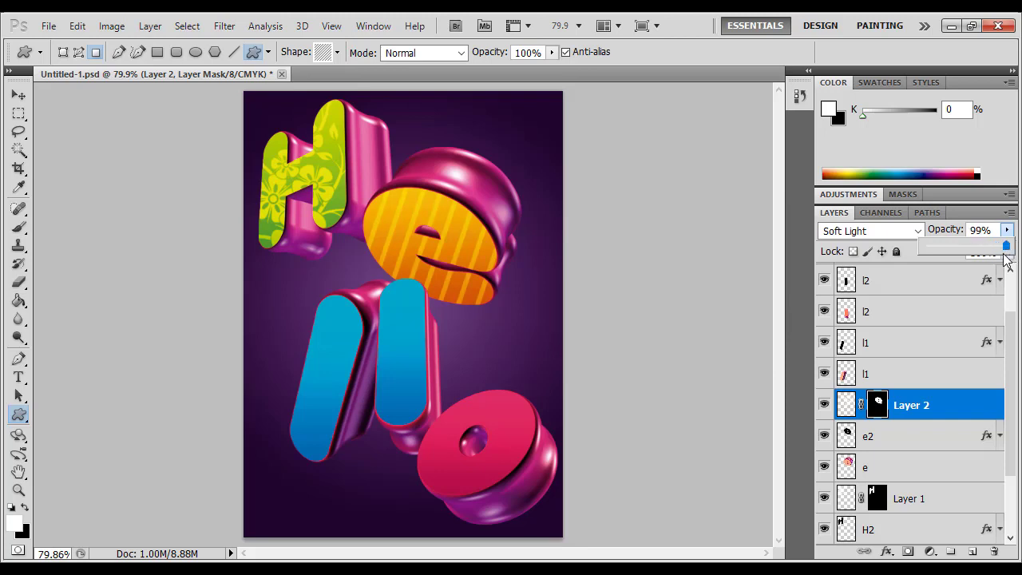
{"action": "left_click", "coordinate": [18, 281]}
{"action": "right_click", "coordinate": [339, 245]}
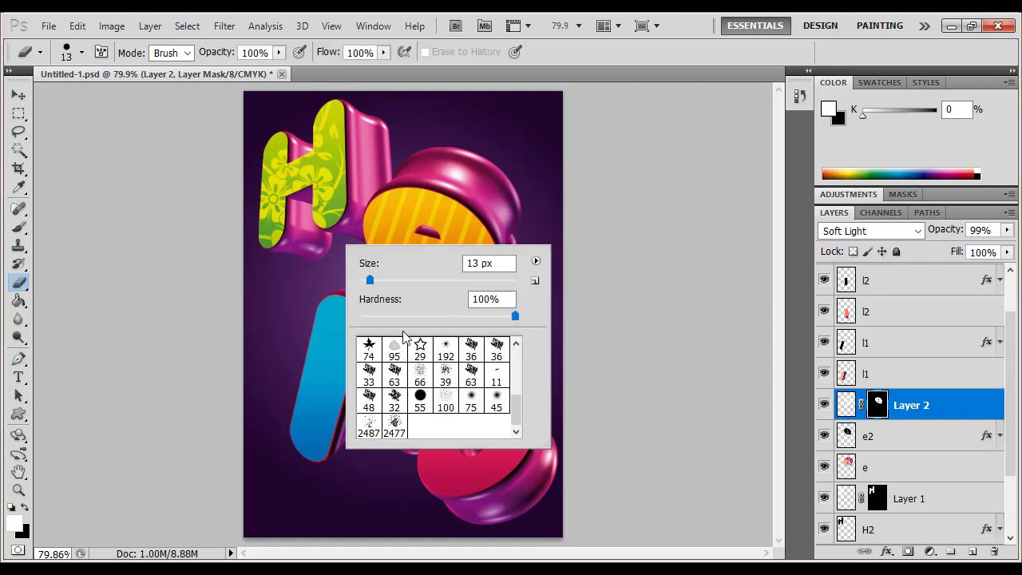
- Set the eraser to a soft round 59 px brush with 0% hardness
{"action": "left_click", "coordinate": [96, 299]}
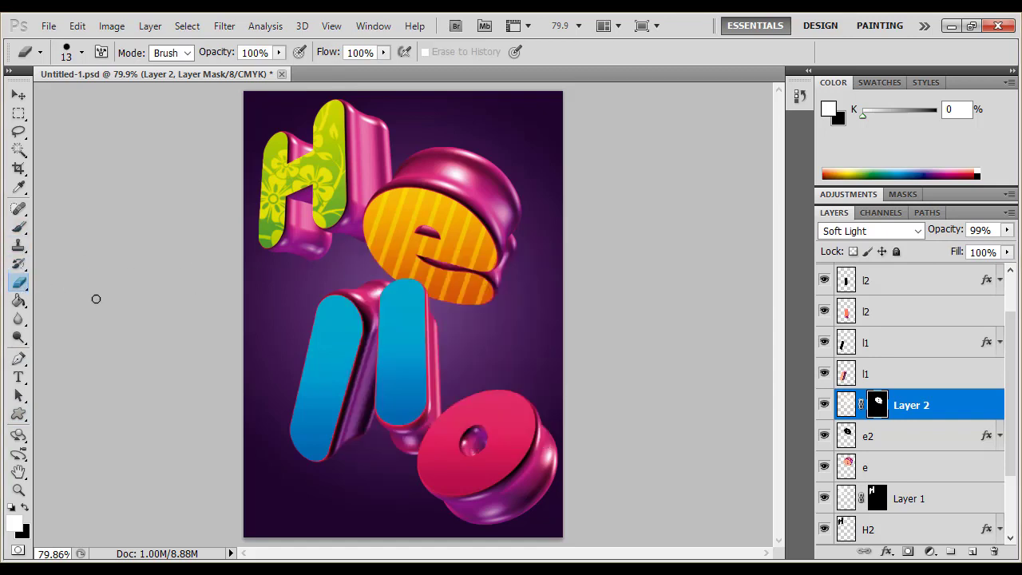
{"action": "right_click", "coordinate": [359, 263]}
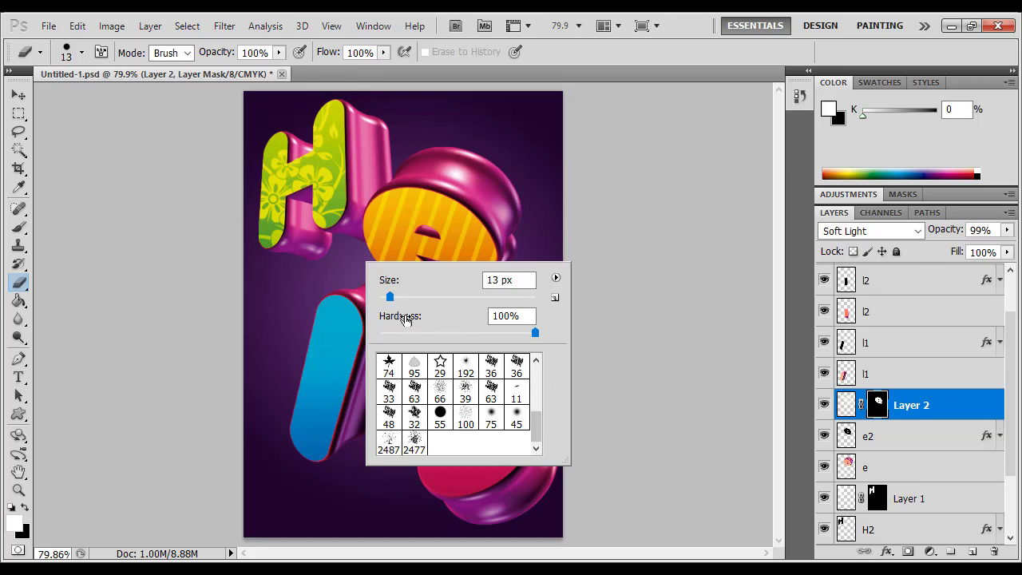
{"action": "left_click_drag", "start_coordinate": [537, 426], "coordinate": [537, 364]}
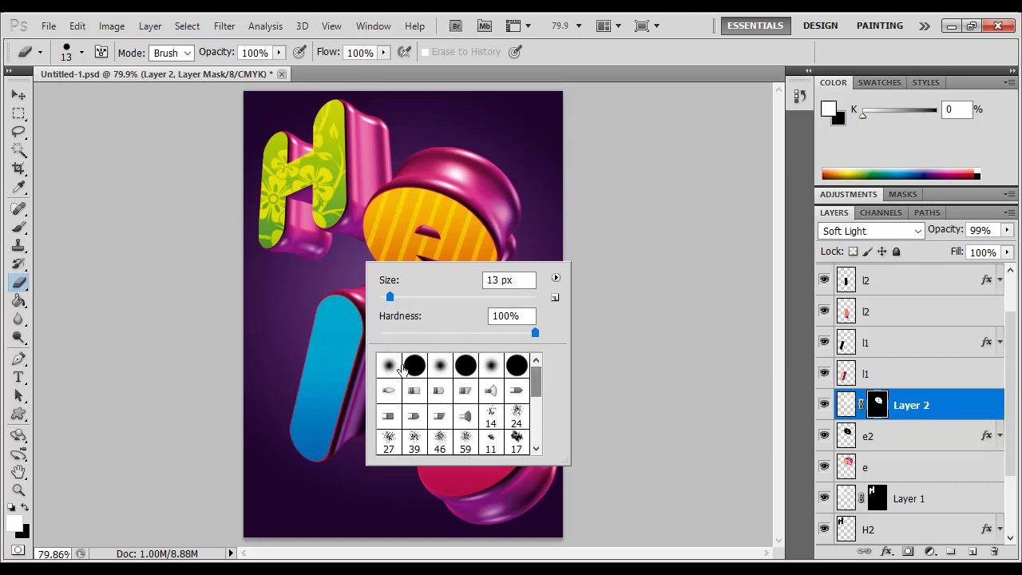
{"action": "left_click", "coordinate": [389, 365]}
{"action": "left_click", "coordinate": [411, 297]}
{"action": "left_click_drag", "start_coordinate": [413, 301], "coordinate": [416, 301]}
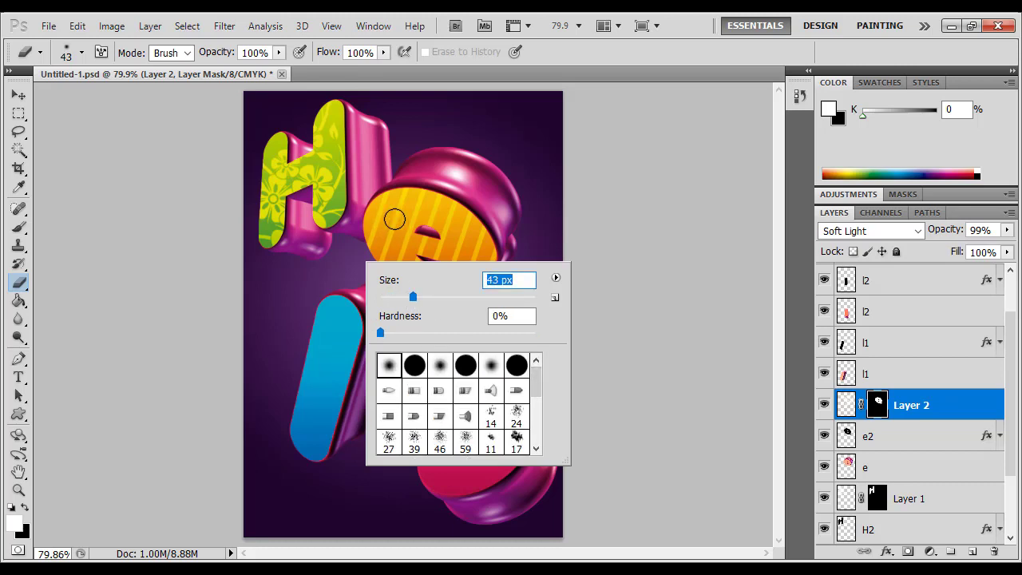
{"action": "left_click", "coordinate": [429, 300]}
{"action": "key", "text": "Return"}
- Softly erase Layer 2's stripes along the e's lower right edge
{"action": "left_click", "coordinate": [855, 399]}
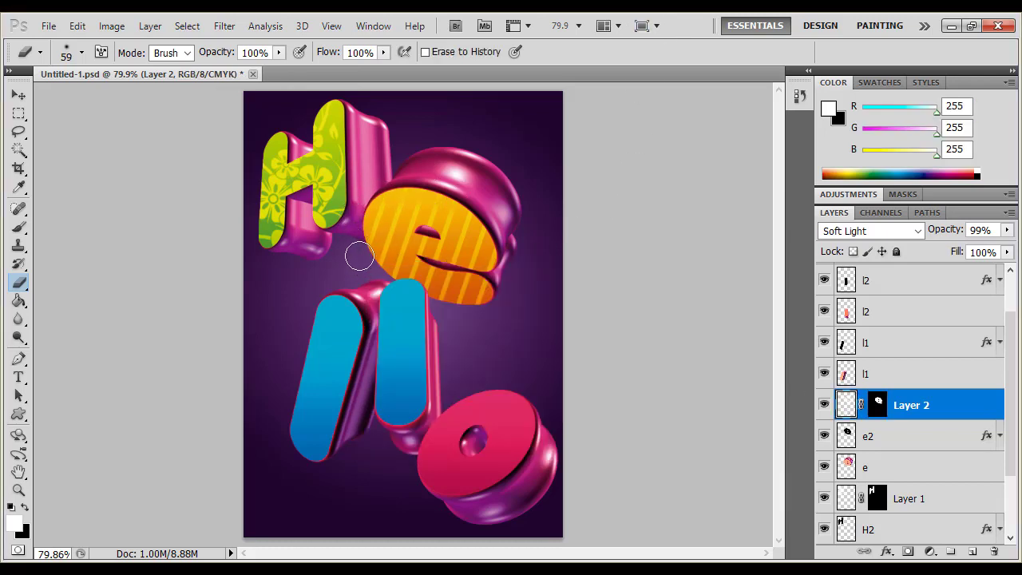
{"action": "left_click", "coordinate": [495, 295]}
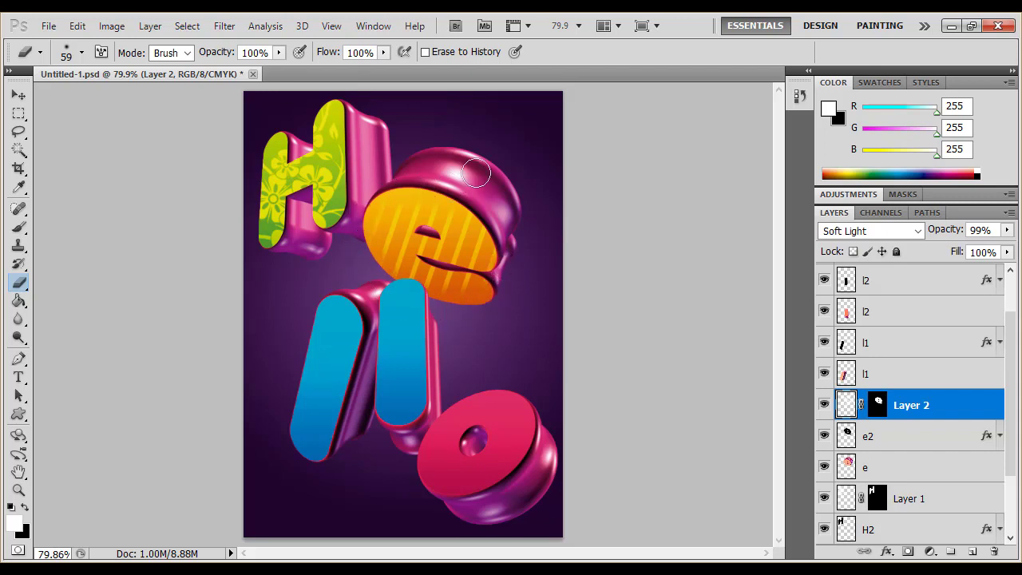
{"action": "mouse_move", "coordinate": [490, 215]}
{"action": "left_mouse_down"}
{"action": "mouse_move", "coordinate": [494, 271]}
{"action": "mouse_move", "coordinate": [472, 286]}
{"action": "left_mouse_up"}
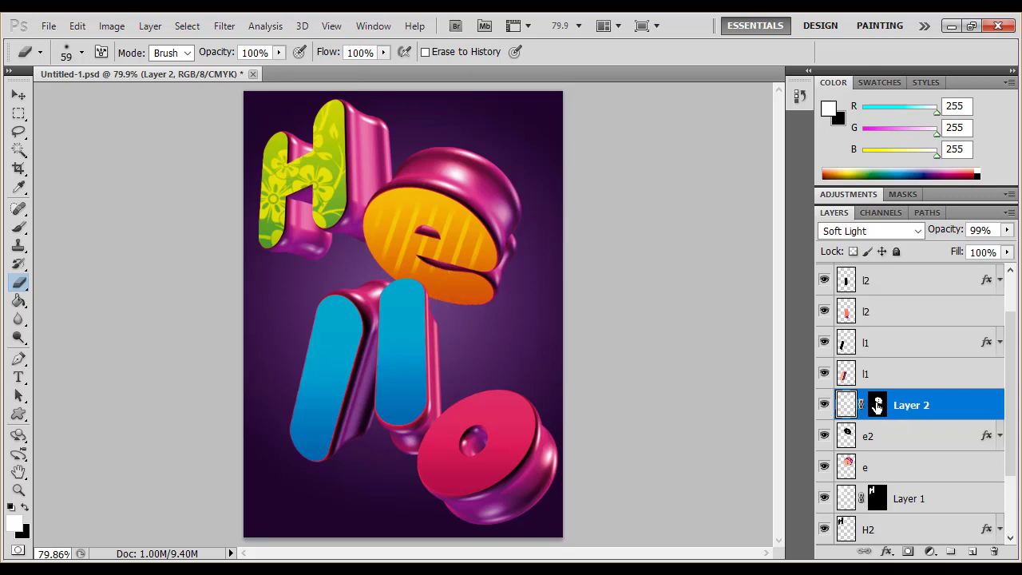
- Undo the eraser strokes on Layer 2's mask to remove the stripes from the 'e'
{"action": "left_click", "coordinate": [878, 406]}
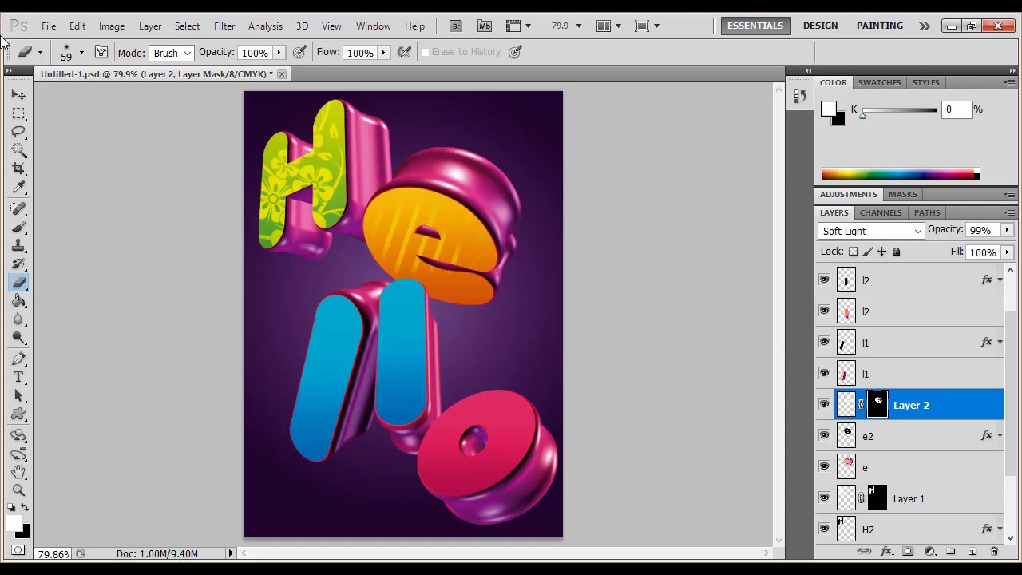
{"action": "left_click", "coordinate": [78, 26]}
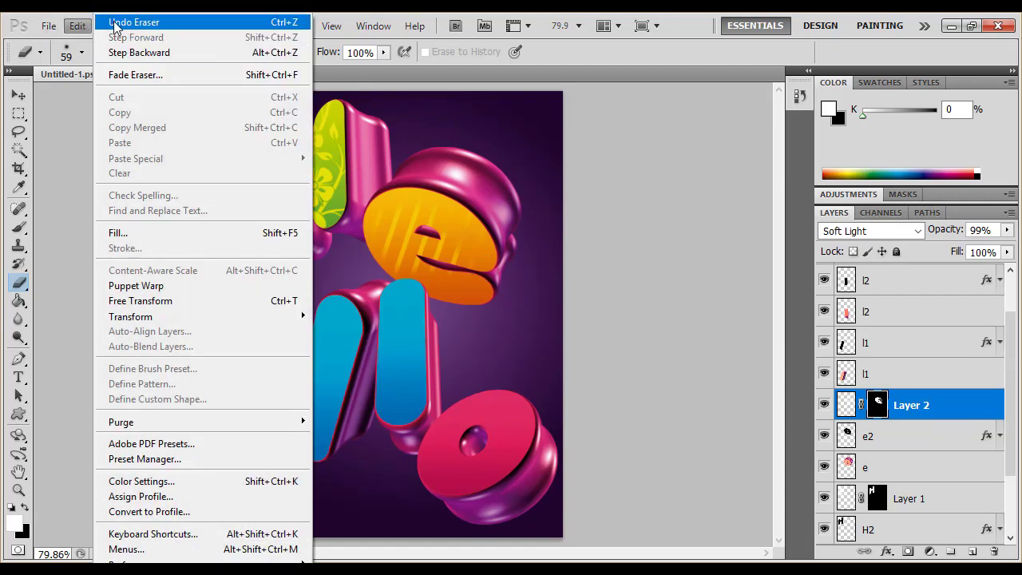
{"action": "left_click", "coordinate": [113, 22]}
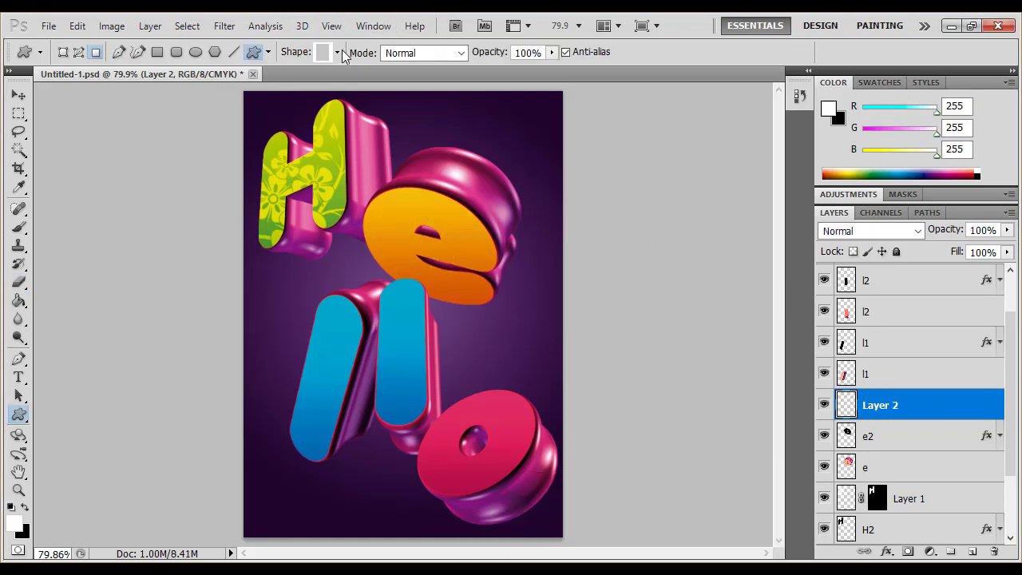
- Draw a white diagonal-stripes custom shape block over the orange 'e'
{"action": "left_click", "coordinate": [337, 52]}
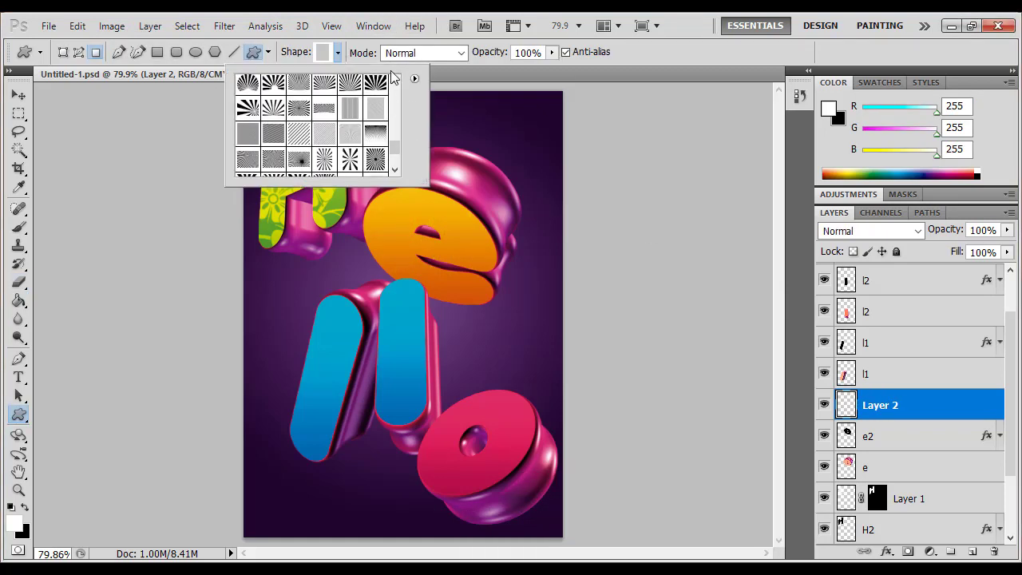
{"action": "left_click", "coordinate": [590, 174]}
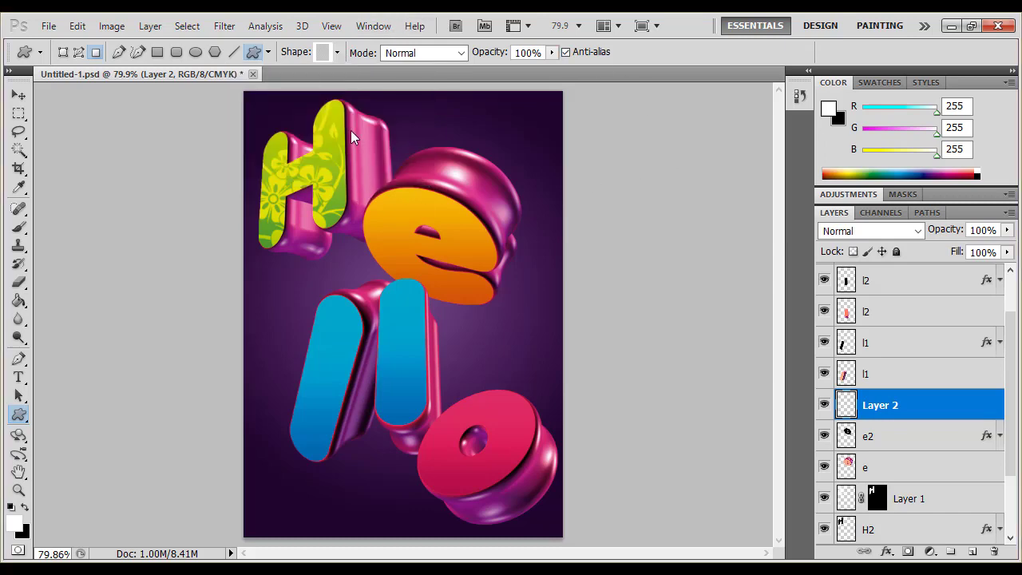
{"action": "left_click_drag", "start_coordinate": [344, 121], "coordinate": [556, 415]}
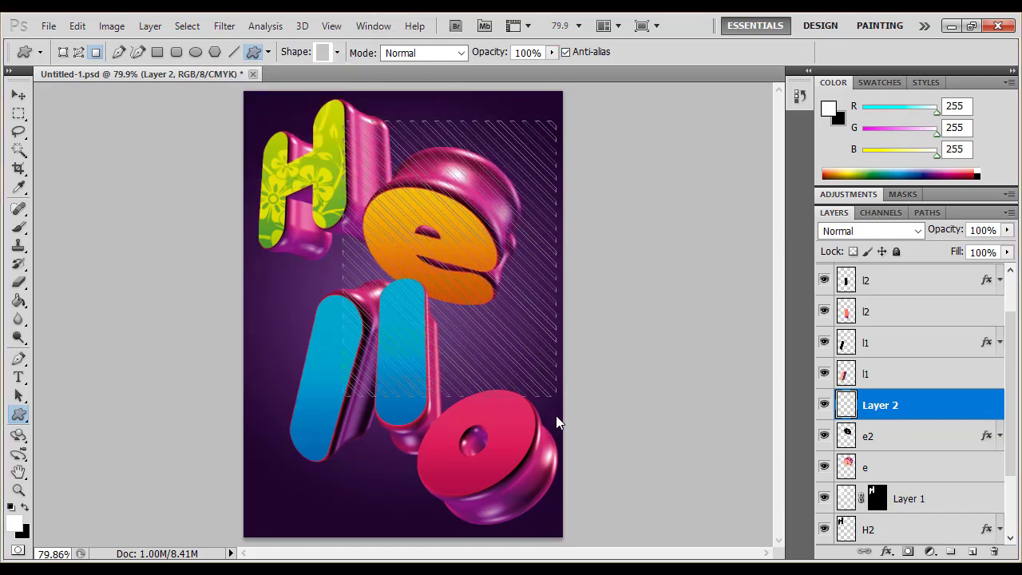
{"action": "left_click_drag", "start_coordinate": [556, 415], "coordinate": [556, 414]}
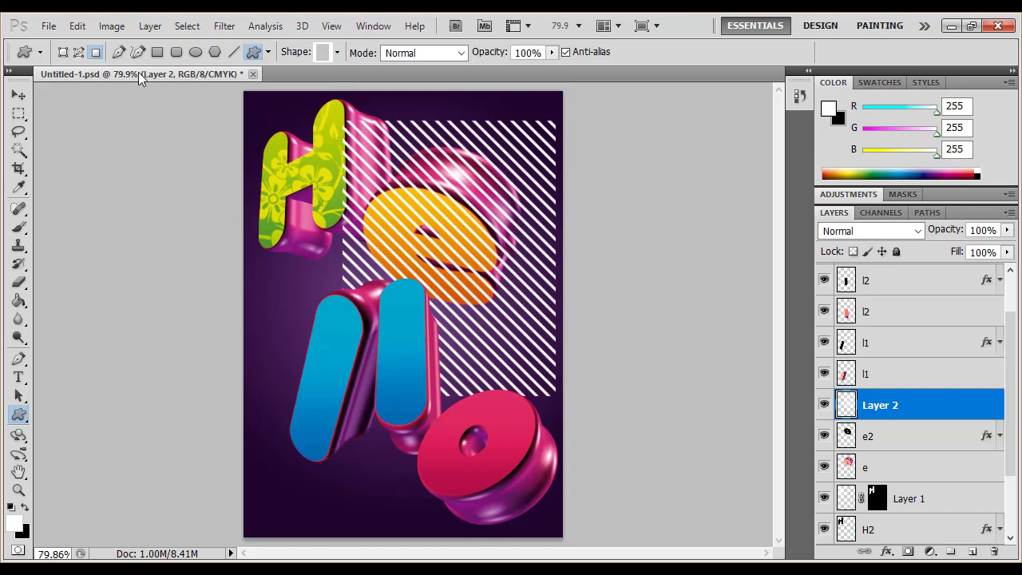
- Rotate the stripe block about 55° with Free Transform and commit it
{"action": "left_click", "coordinate": [104, 26]}
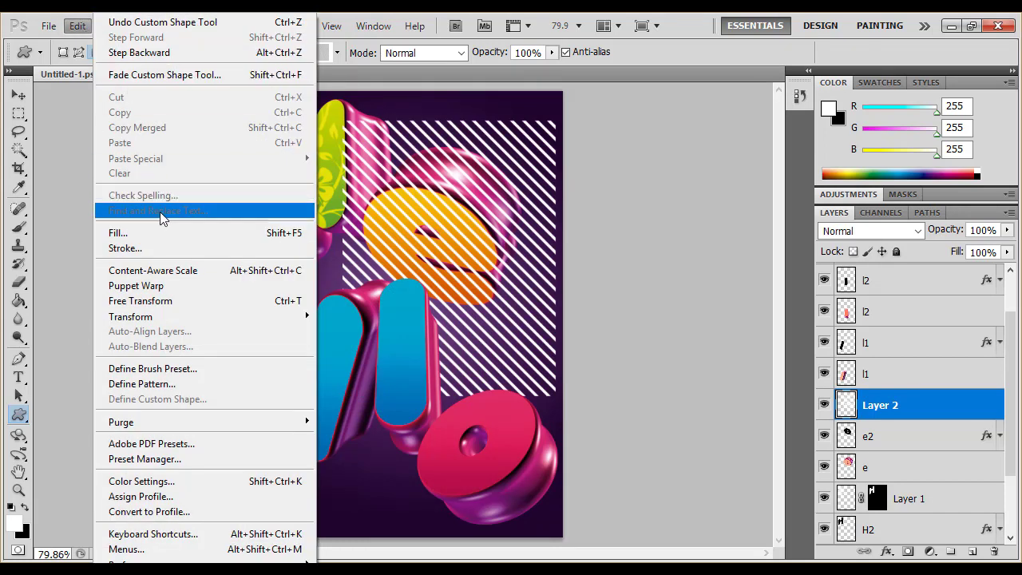
{"action": "left_click", "coordinate": [160, 300]}
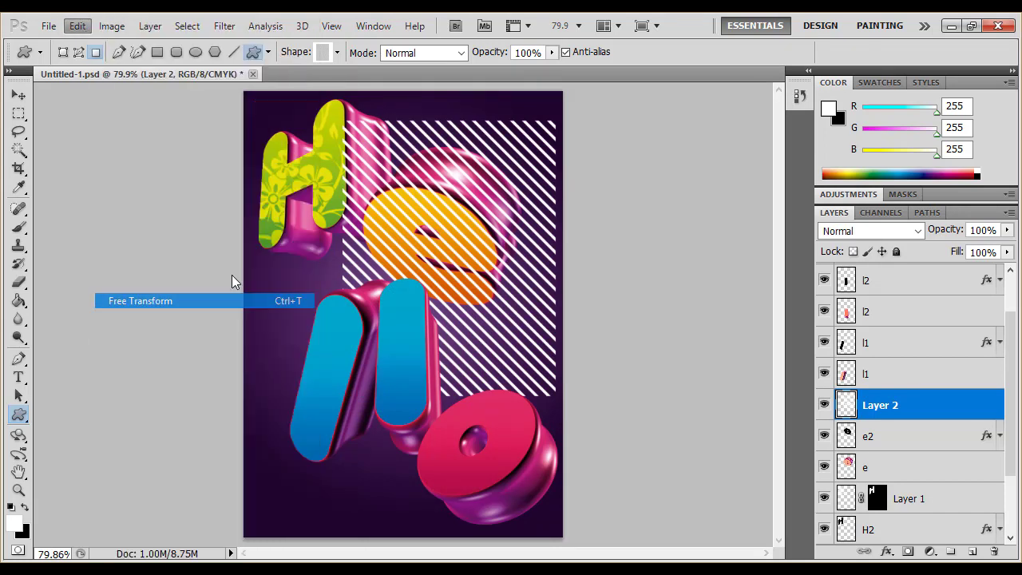
{"action": "mouse_move", "coordinate": [569, 196]}
{"action": "left_mouse_down"}
{"action": "mouse_move", "coordinate": [563, 284]}
{"action": "mouse_move", "coordinate": [548, 317]}
{"action": "left_mouse_up"}
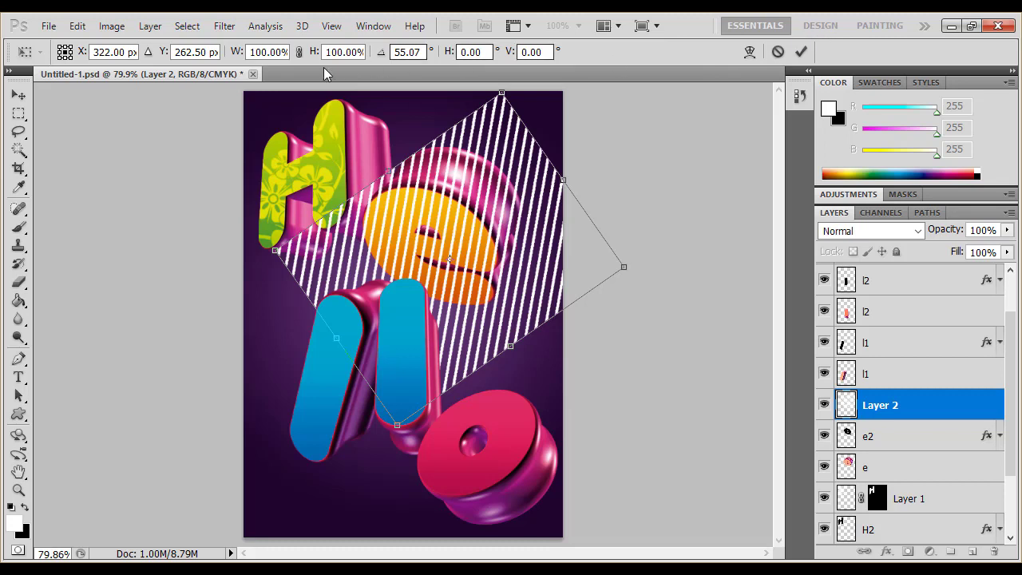
{"action": "left_click", "coordinate": [802, 51]}
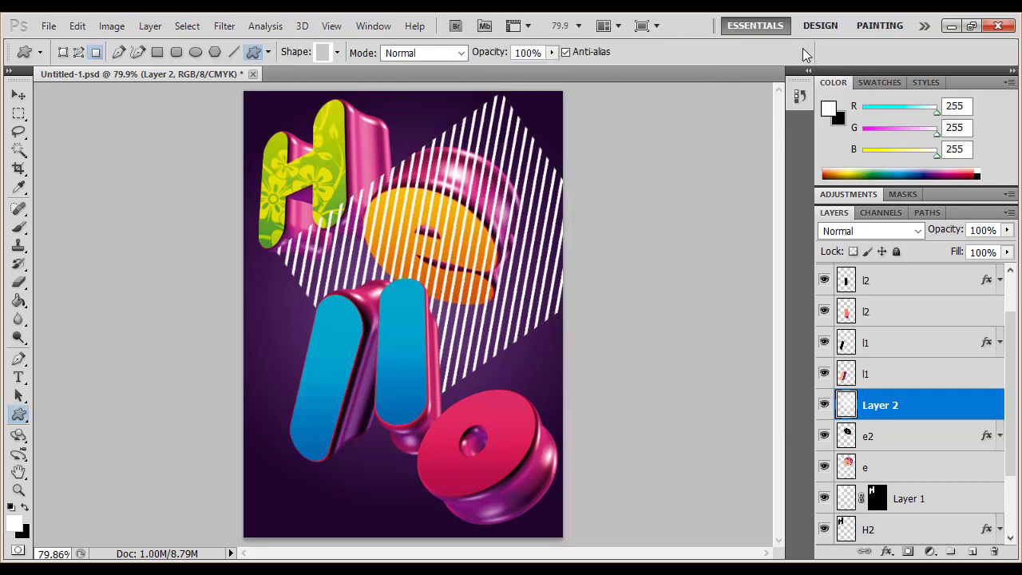
{"action": "left_click", "coordinate": [851, 439]}
- Mask Layer 2's stripes to the e2 letter selection and blend them with Soft Light
{"action": "right_click", "coordinate": [851, 441]}
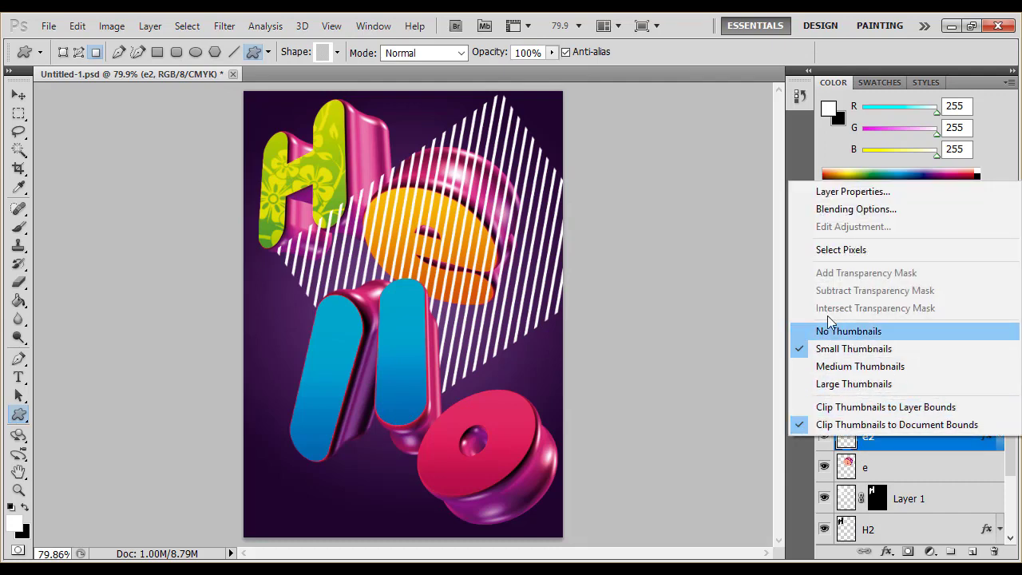
{"action": "left_click", "coordinate": [844, 252]}
{"action": "left_click", "coordinate": [853, 409]}
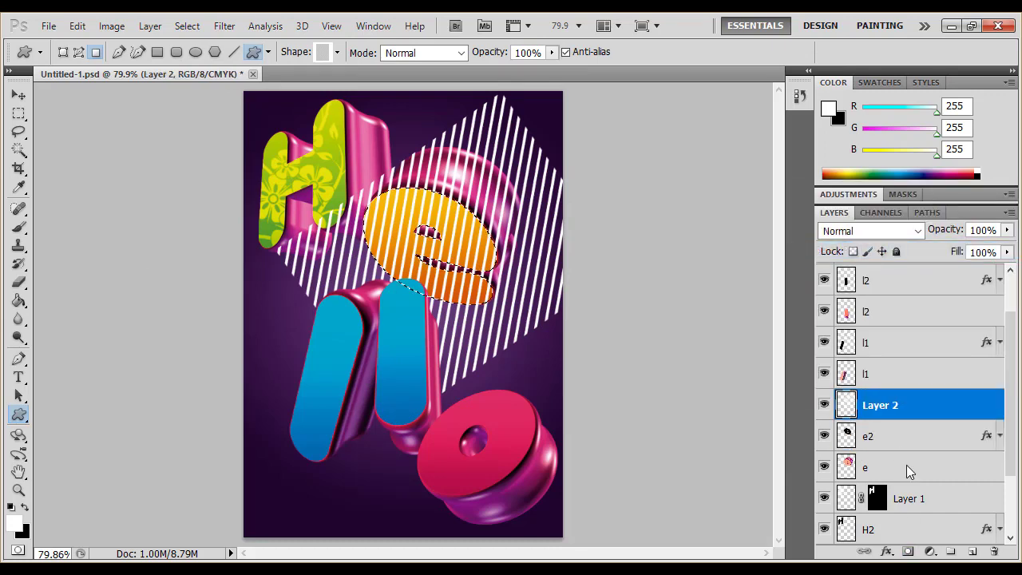
{"action": "left_click", "coordinate": [910, 551]}
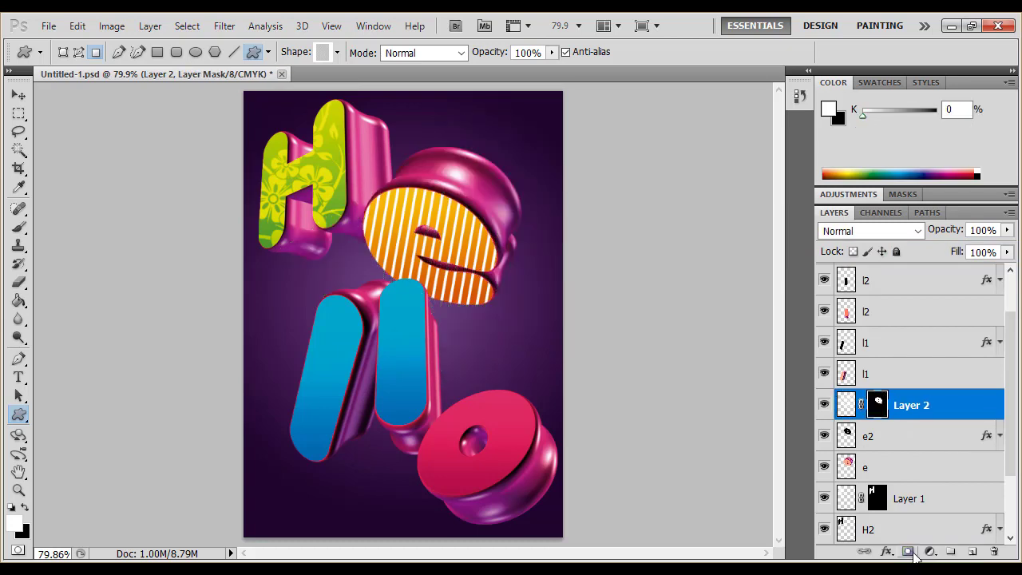
{"action": "left_click", "coordinate": [870, 231]}
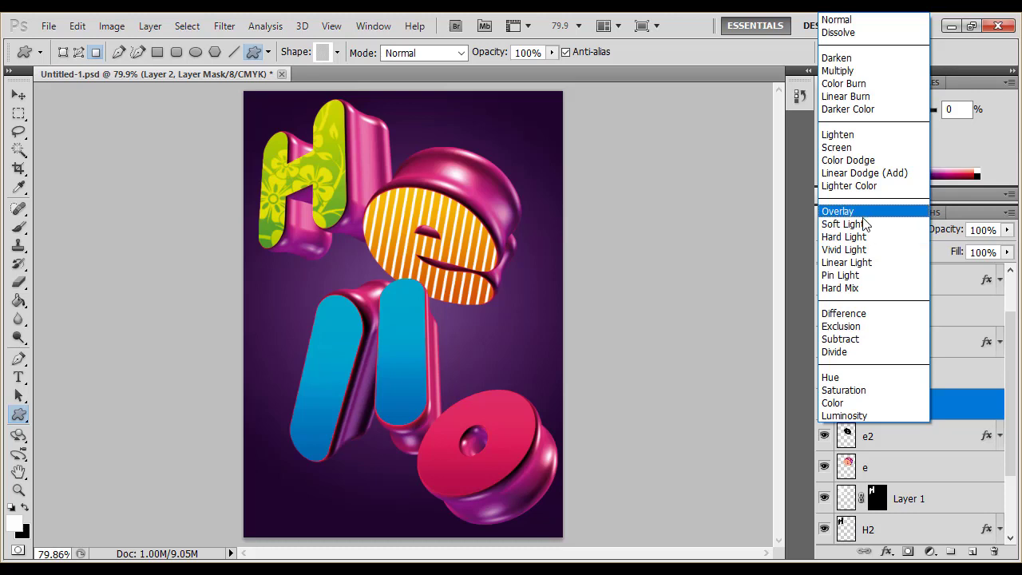
{"action": "left_click", "coordinate": [866, 222]}
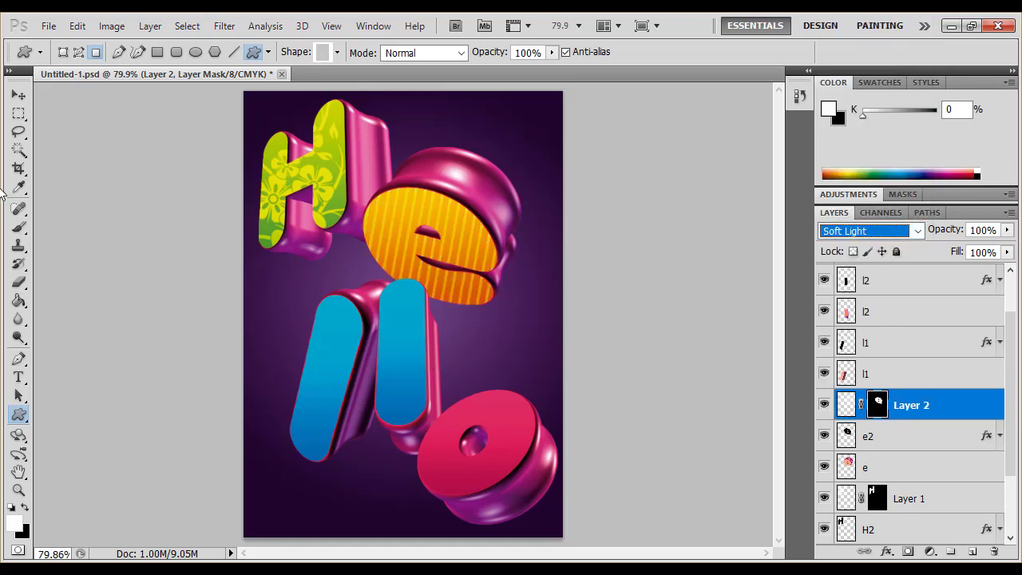
- Give the Eraser a 267 px brush with 0% hardness
{"action": "left_click", "coordinate": [19, 282]}
{"action": "right_click", "coordinate": [340, 274]}
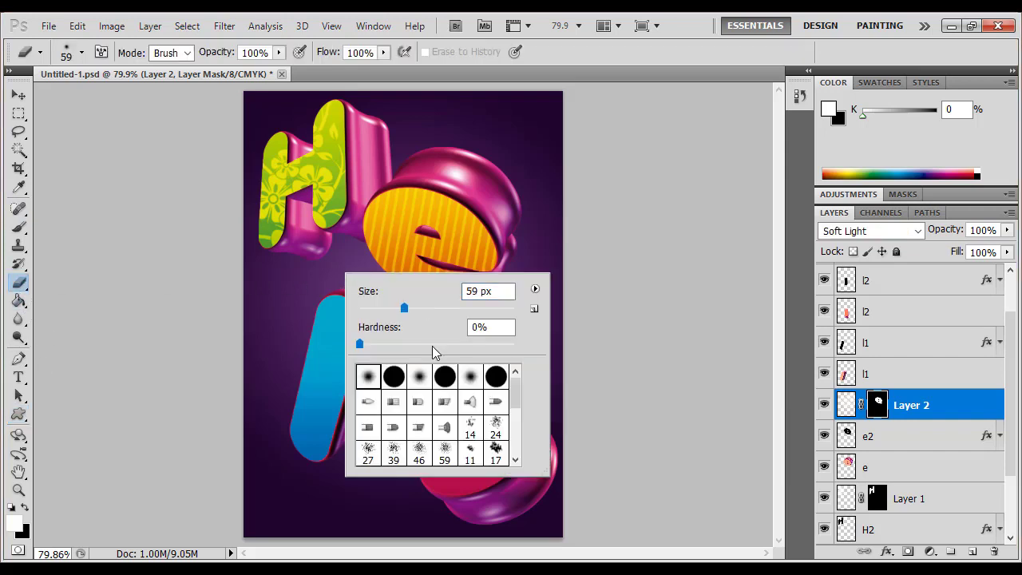
{"action": "left_click_drag", "start_coordinate": [404, 308], "coordinate": [459, 307]}
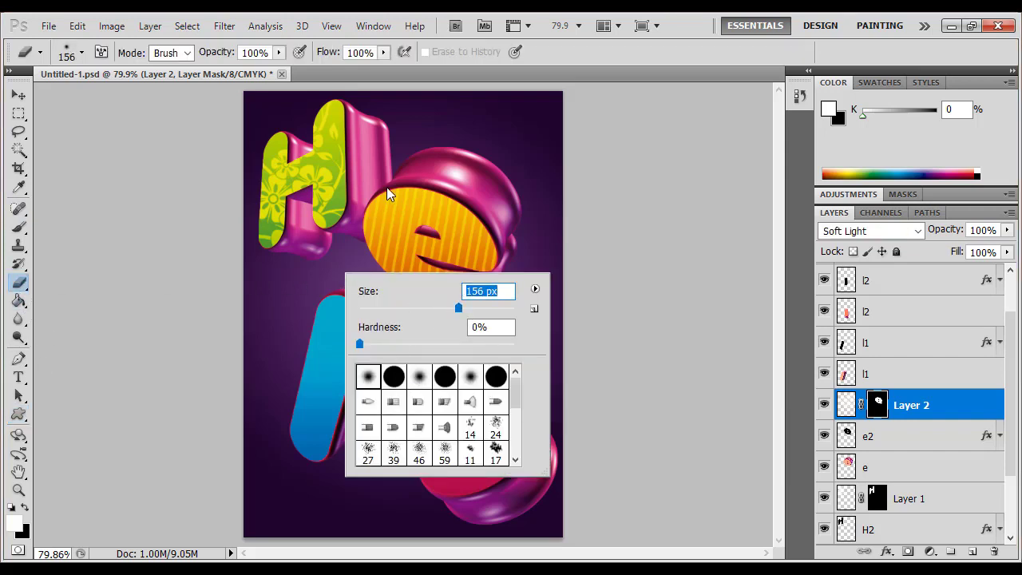
{"action": "key", "text": "Return"}
{"action": "right_click", "coordinate": [477, 279]}
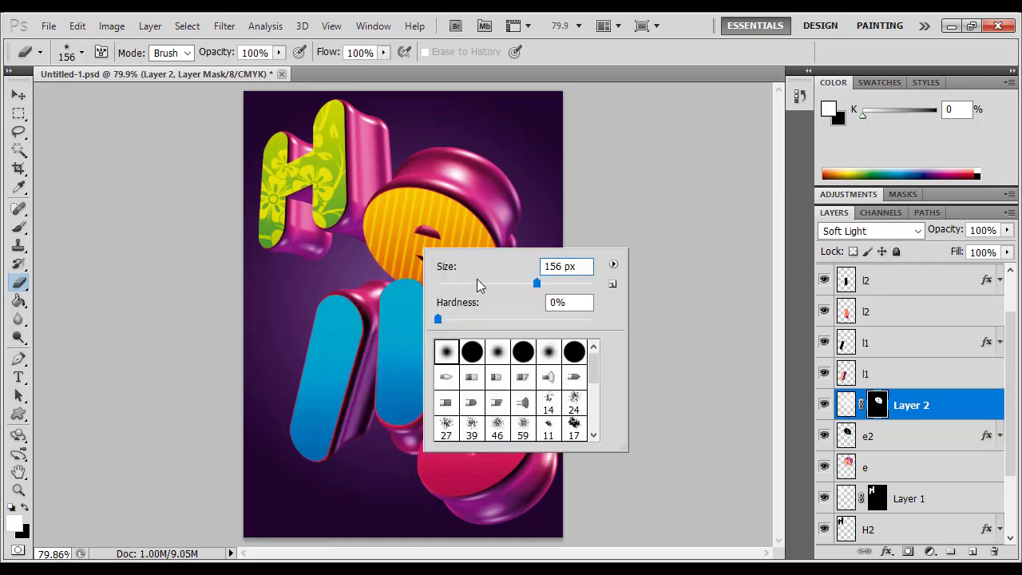
{"action": "type", "text": "267"}
{"action": "key", "text": "Return"}
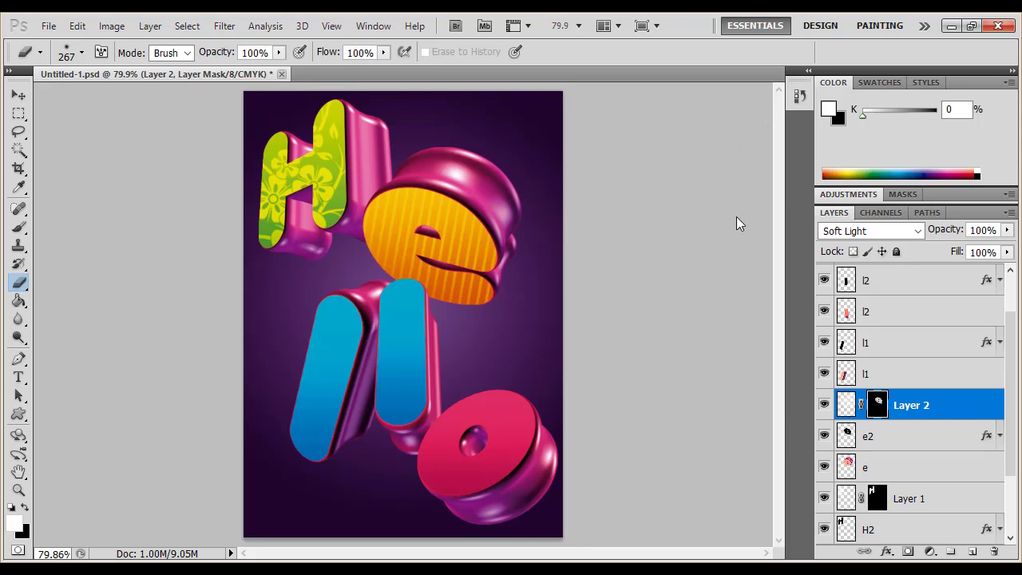
- Try Overlay on Layer 2, then set it to Normal blending at 71% opacity
{"action": "left_click", "coordinate": [18, 114]}
{"action": "left_click", "coordinate": [945, 349]}
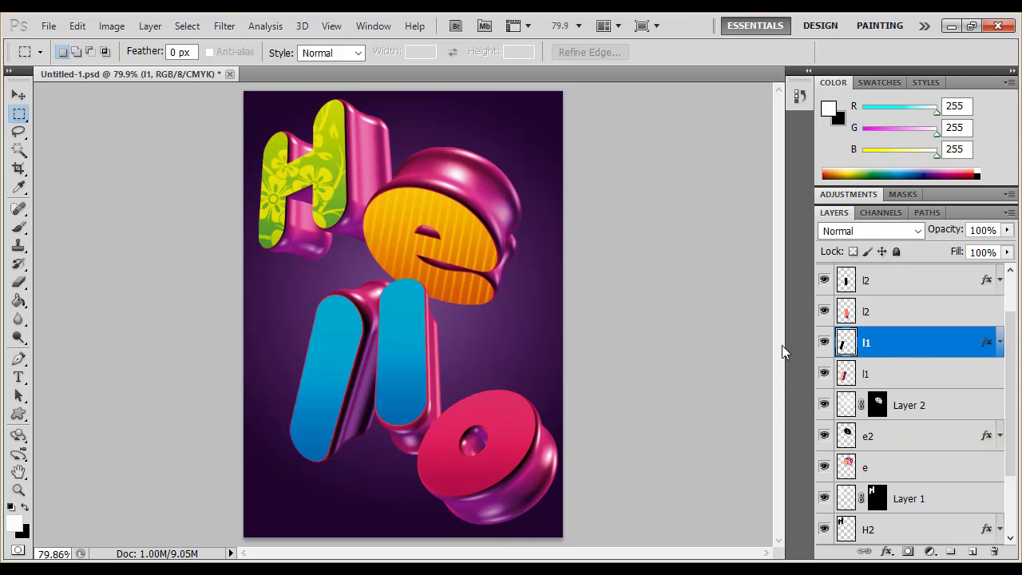
{"action": "key", "text": "alt+bracketleft"}
{"action": "key", "text": "alt+bracketleft"}
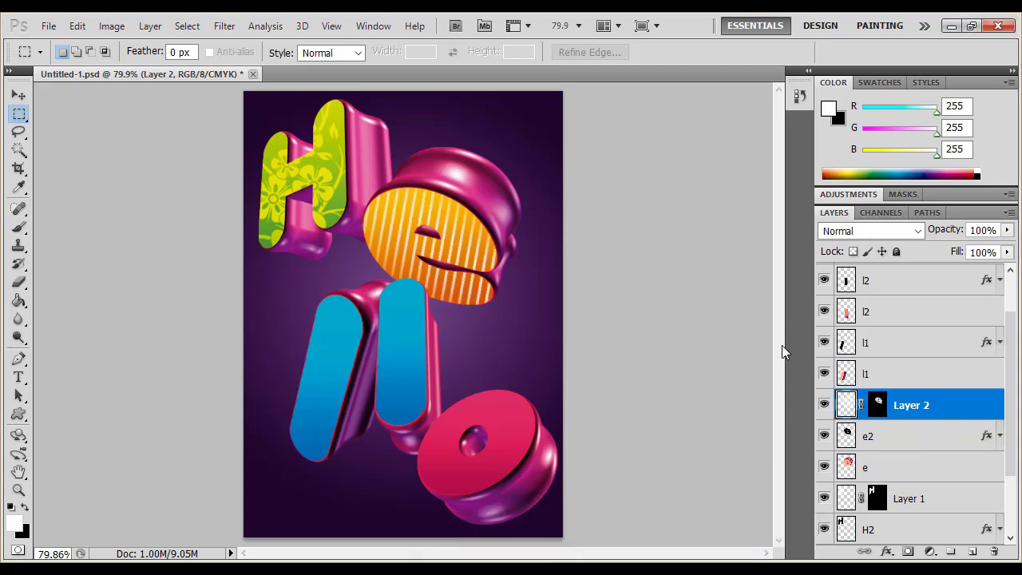
{"action": "left_click", "coordinate": [861, 231]}
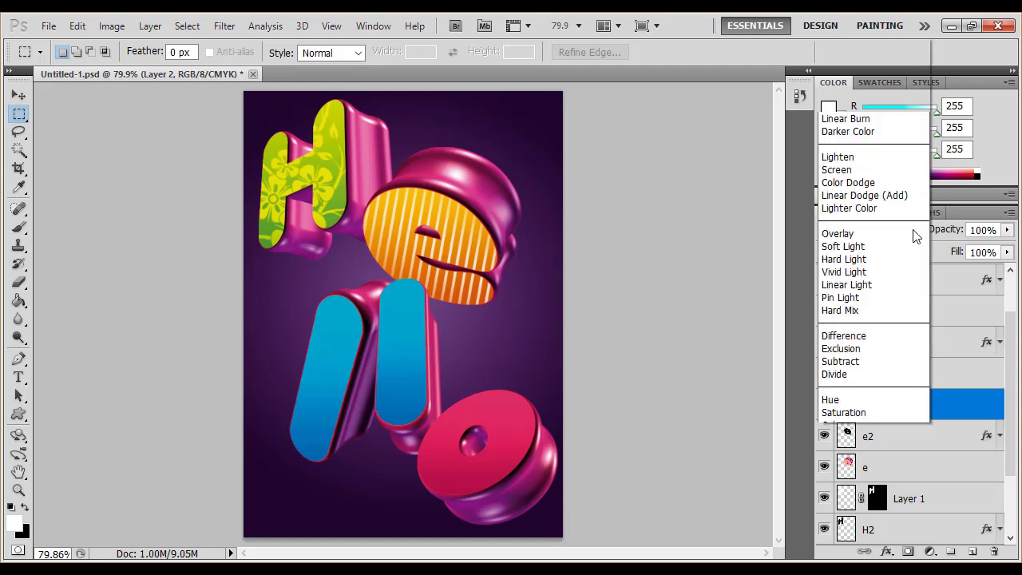
{"action": "left_click", "coordinate": [840, 211]}
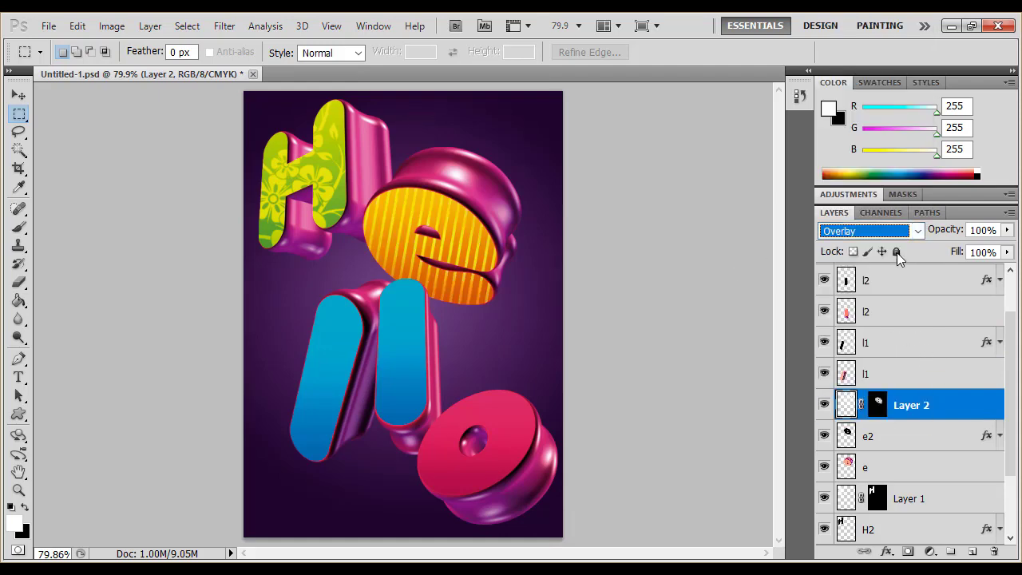
{"action": "left_click", "coordinate": [911, 231]}
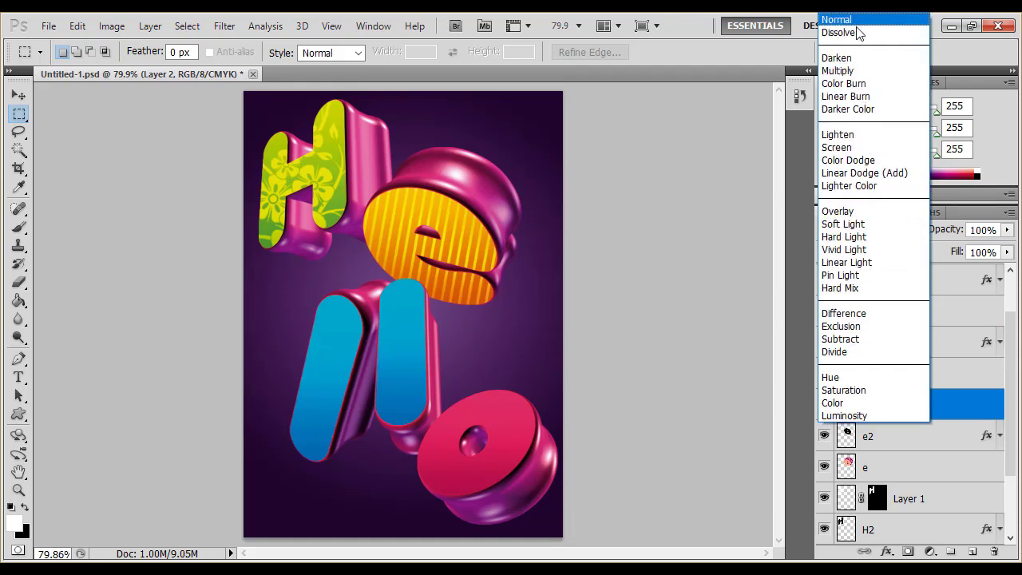
{"action": "left_click", "coordinate": [847, 19]}
{"action": "left_click_drag", "start_coordinate": [1007, 230], "coordinate": [985, 254]}
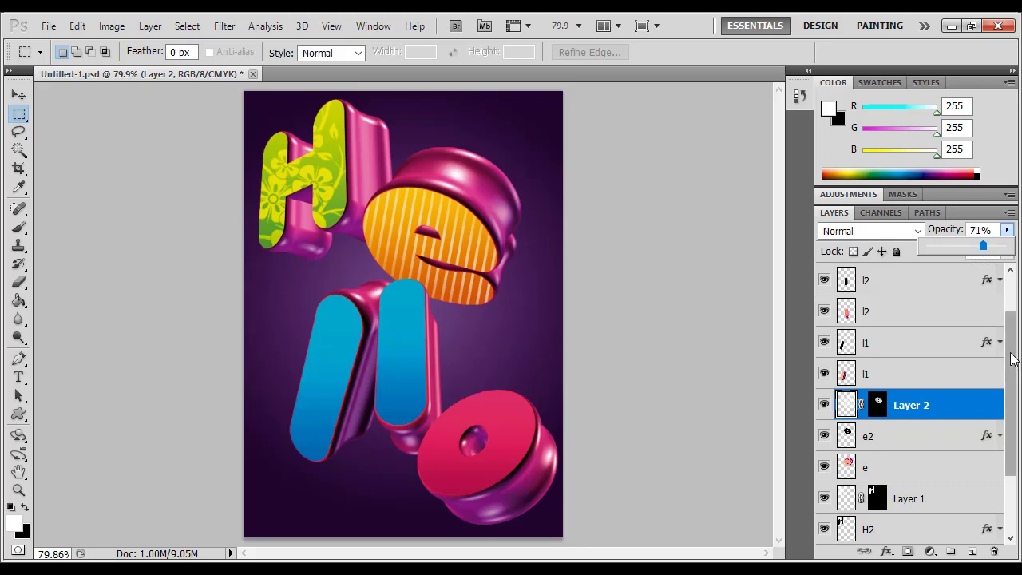
{"action": "left_click", "coordinate": [144, 299]}
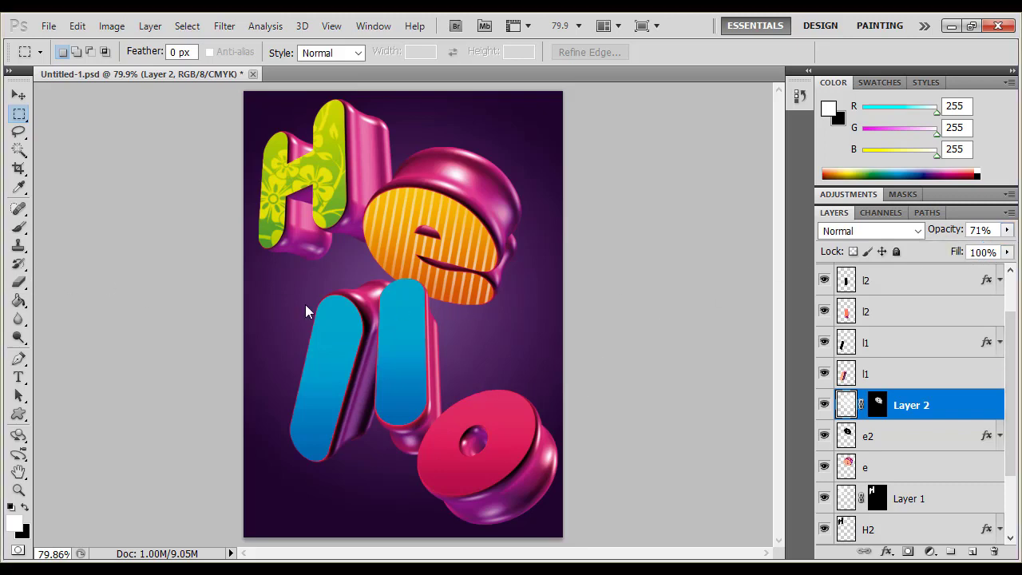
- Switch between the Eraser and Rectangular Marquee tools and check Layers 3–5 in the Layers panel
{"action": "left_click", "coordinate": [24, 284]}
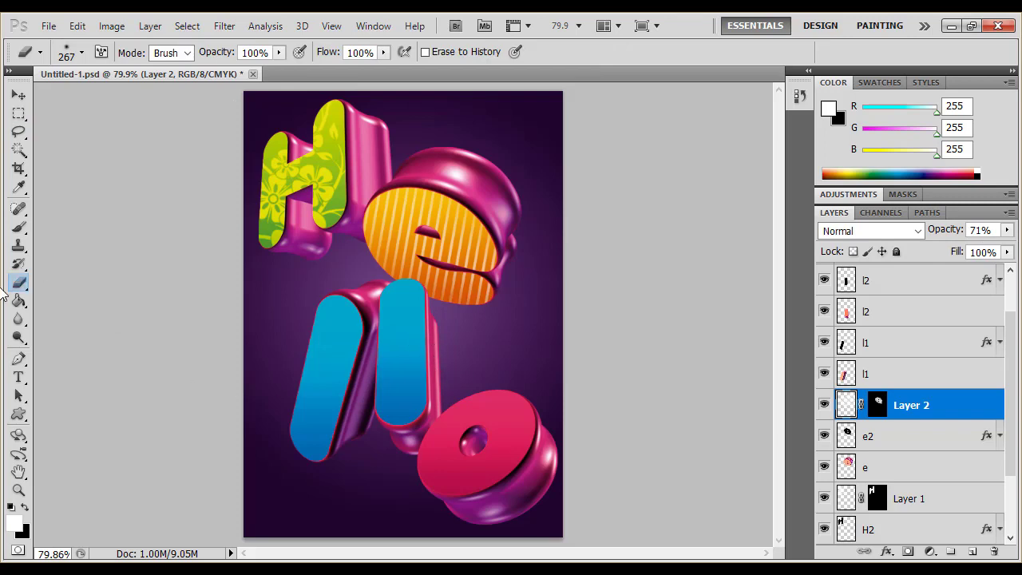
{"action": "left_click", "coordinate": [19, 114]}
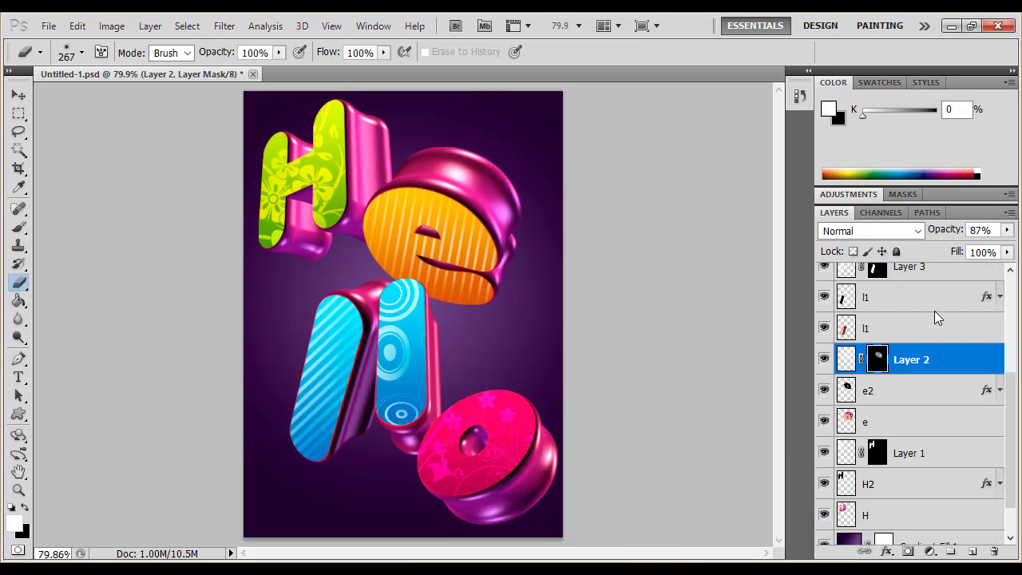
{"action": "left_click", "coordinate": [19, 114]}
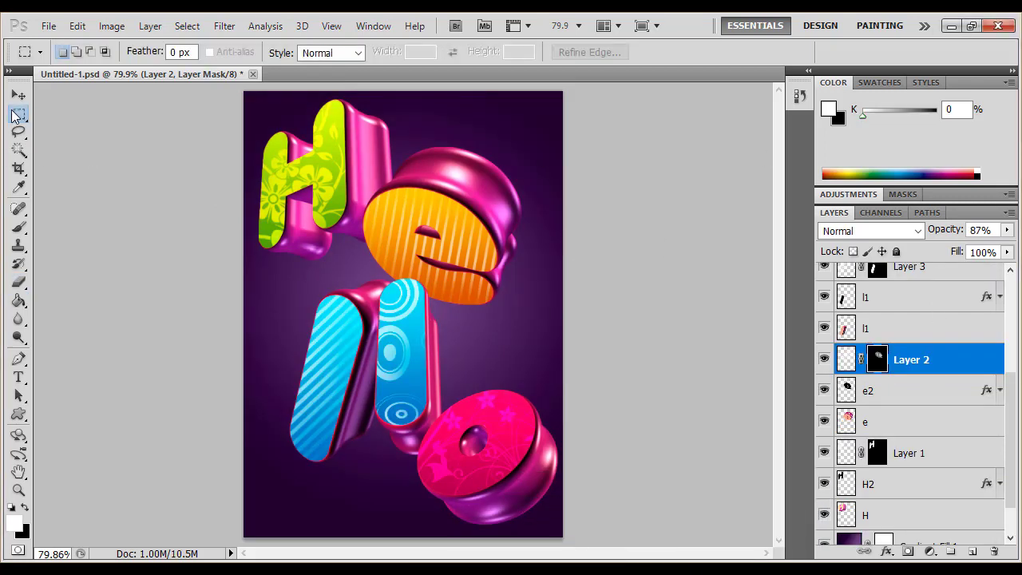
{"action": "mouse_move", "coordinate": [1005, 377]}
{"action": "left_mouse_down"}
{"action": "mouse_move", "coordinate": [1016, 445]}
{"action": "mouse_move", "coordinate": [1013, 275]}
{"action": "left_mouse_up"}
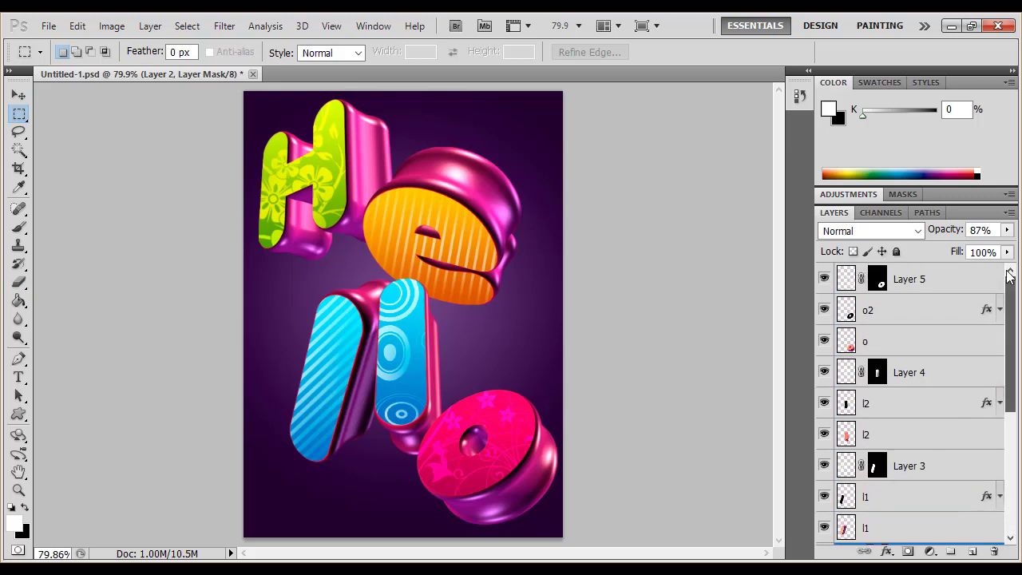